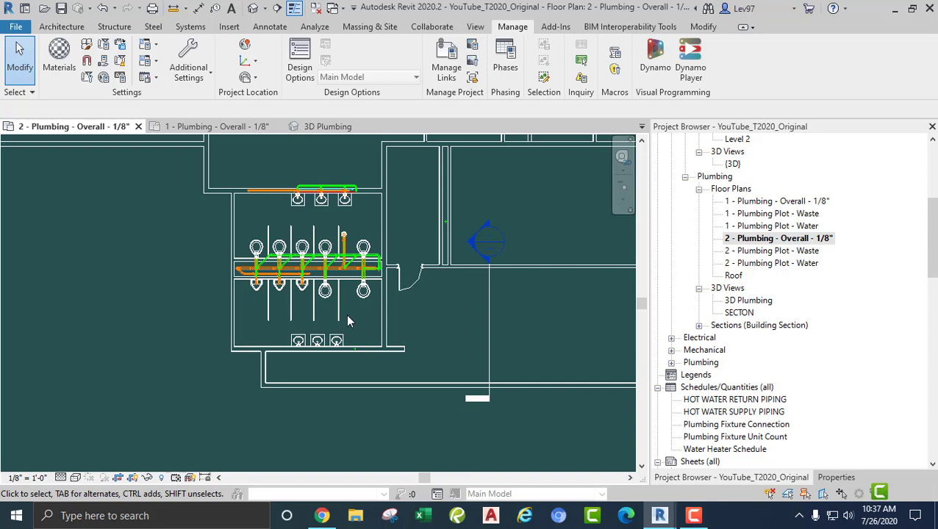
# Examine the second-floor plumbing plan around the restroom lavatories, water closets and the pipe chase between the rooms
pyautogui.moveTo(349, 320); pyautogui.dragTo(379, 344, button='middle')
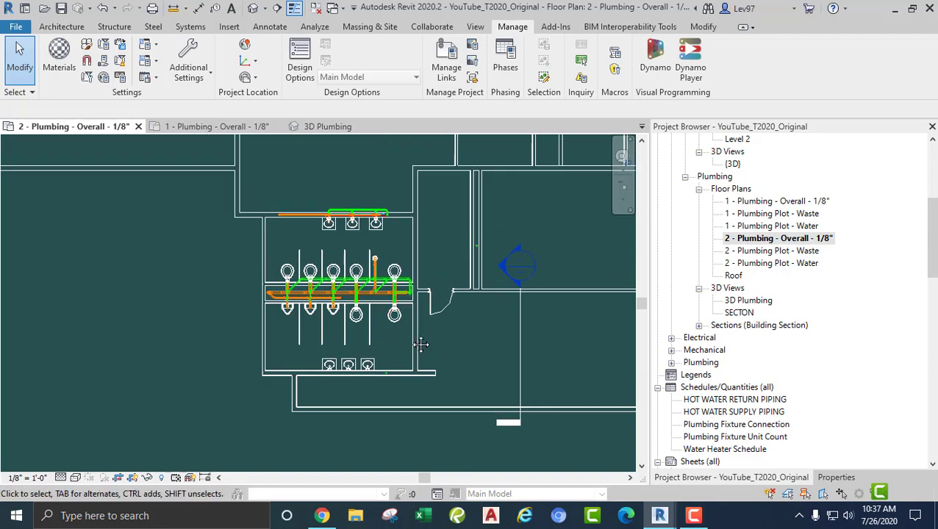
pyautogui.scroll(5, 420, 344)
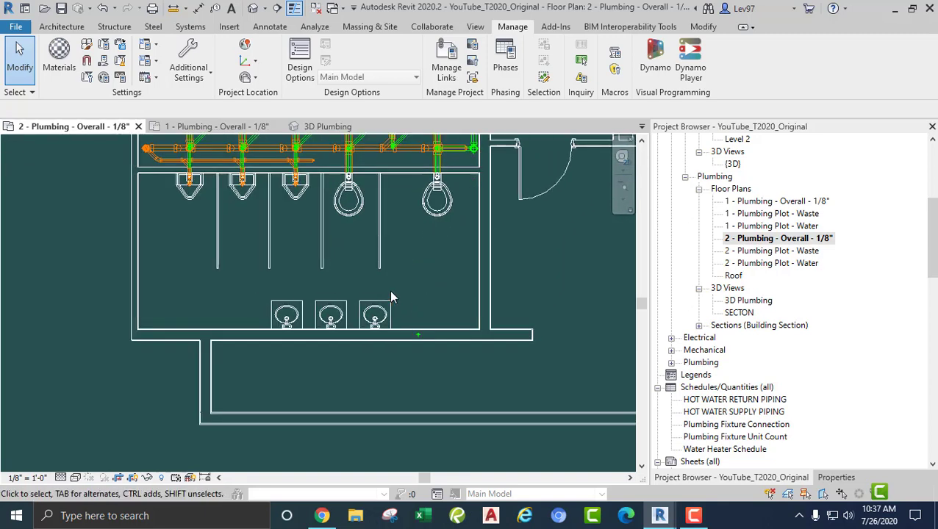
pyautogui.scroll(-1, 404, 296)
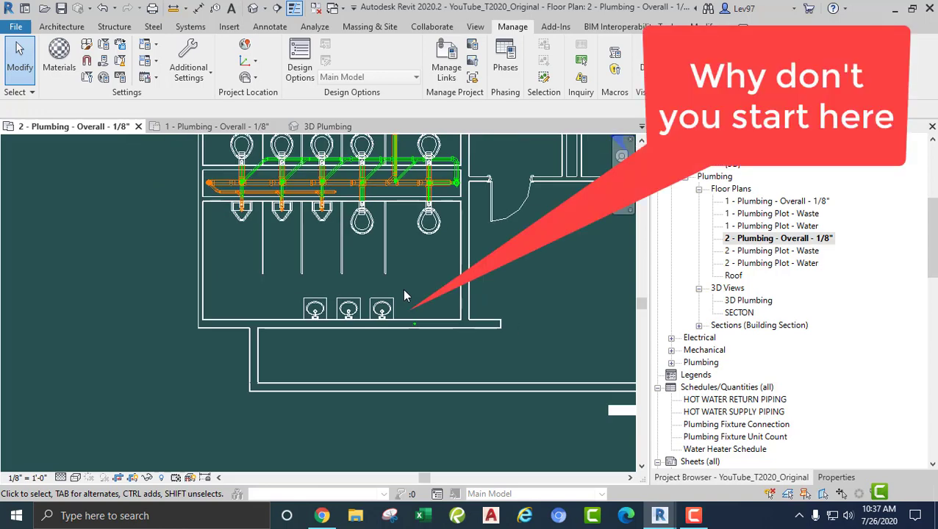
pyautogui.scroll(-4, 404, 296)
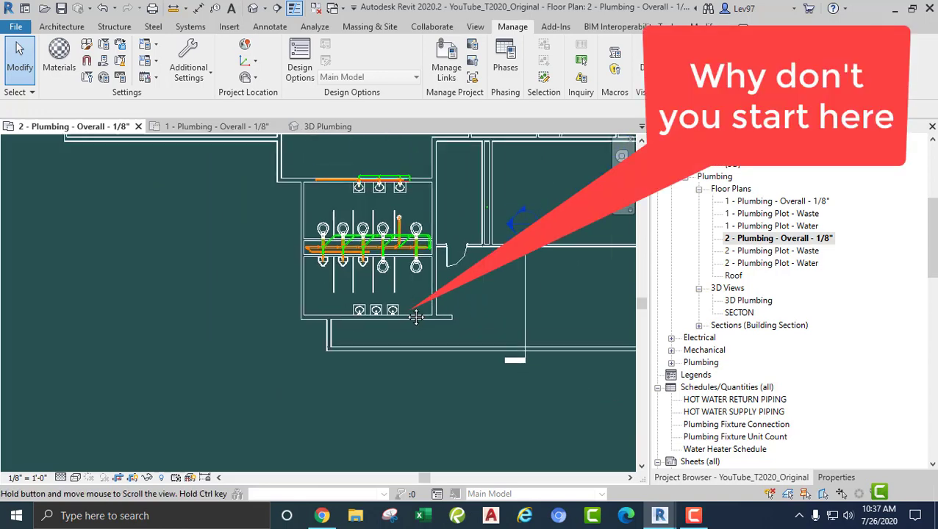
pyautogui.moveTo(404, 303); pyautogui.dragTo(413, 323, button='middle')
pyautogui.moveTo(283, 307); pyautogui.dragTo(209, 292, button='middle')
pyautogui.scroll(7, 296, 292)
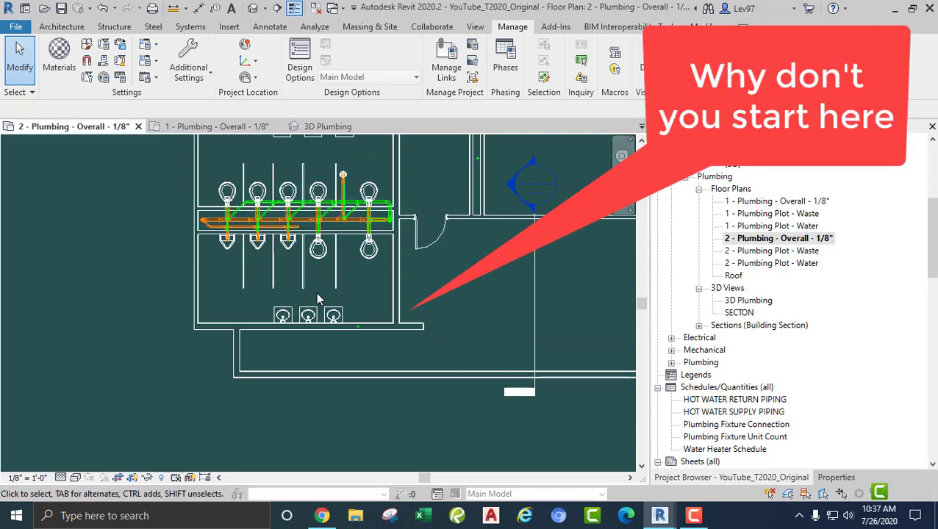
pyautogui.scroll(-5, 373, 309)
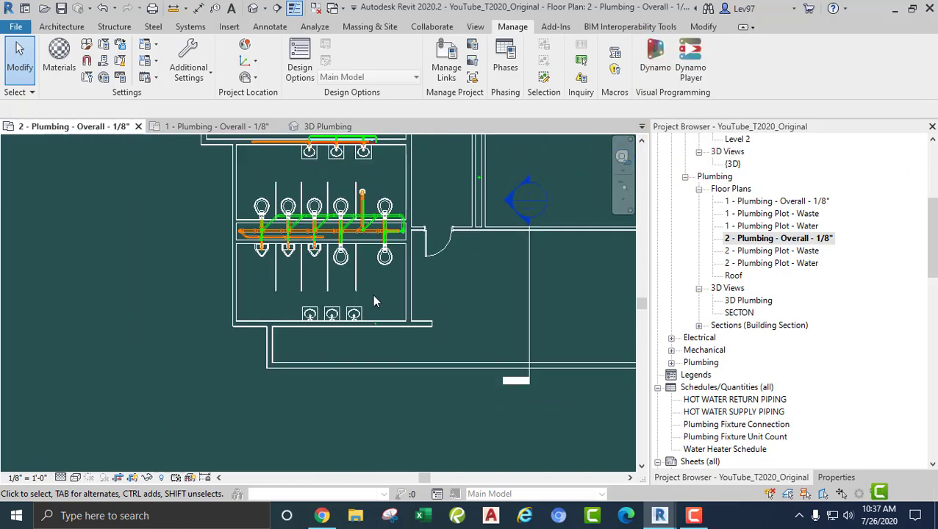
pyautogui.moveTo(372, 294); pyautogui.dragTo(387, 324, button='middle')
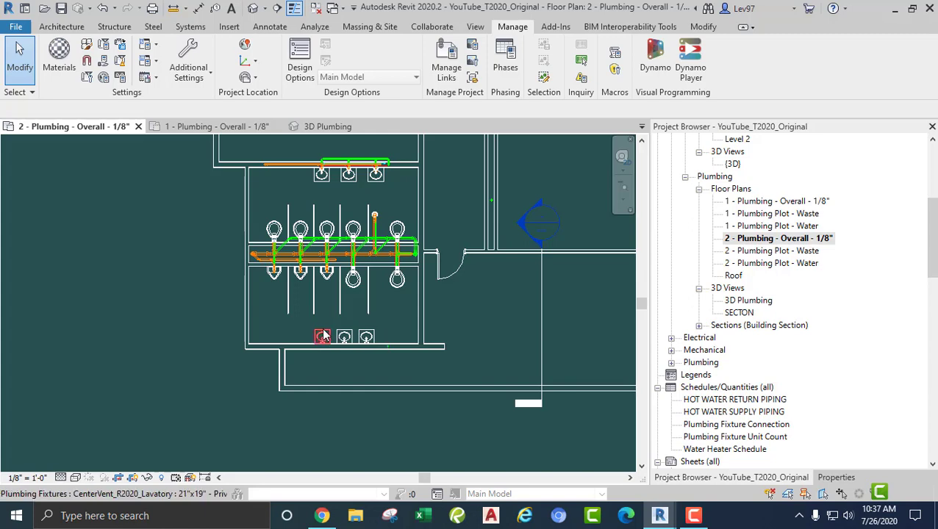
pyautogui.scroll(2, 360, 336)
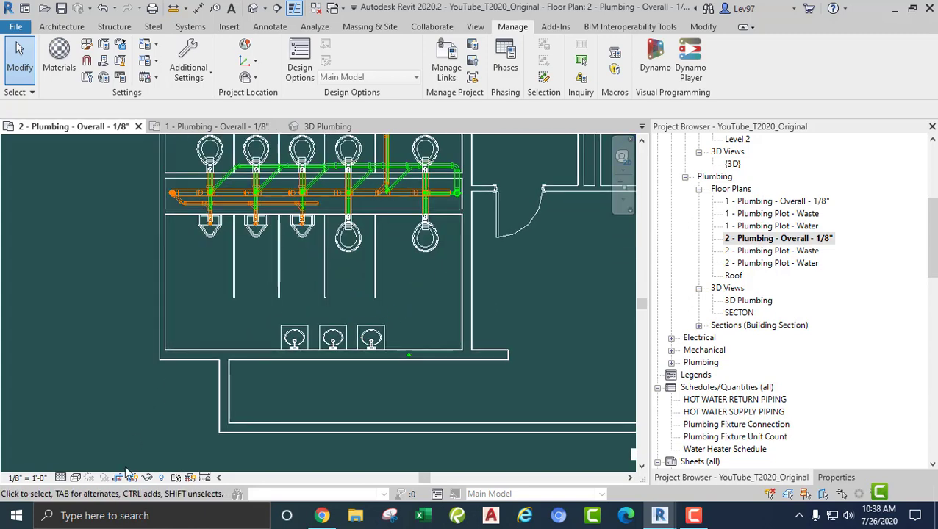
pyautogui.moveTo(418, 334); pyautogui.dragTo(390, 353, button='middle')
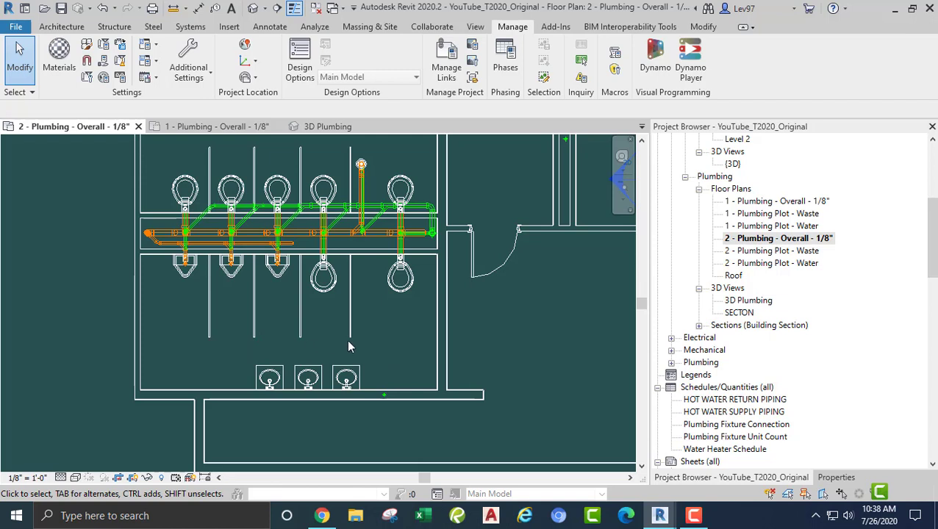
pyautogui.scroll(-2, 373, 370)
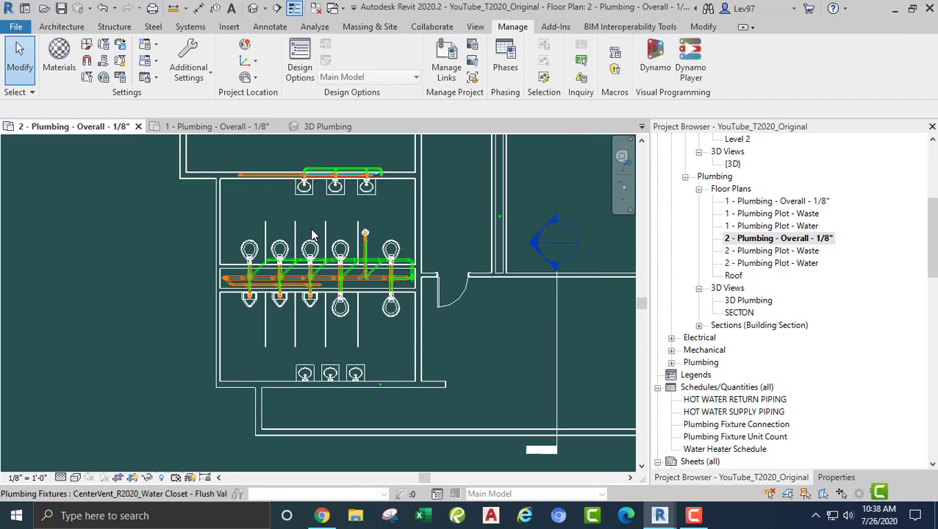
# Open the 1 - Plumbing - Overall - 1/8" floor plan and examine the men's room fixtures and piping
pyautogui.click(227, 128)
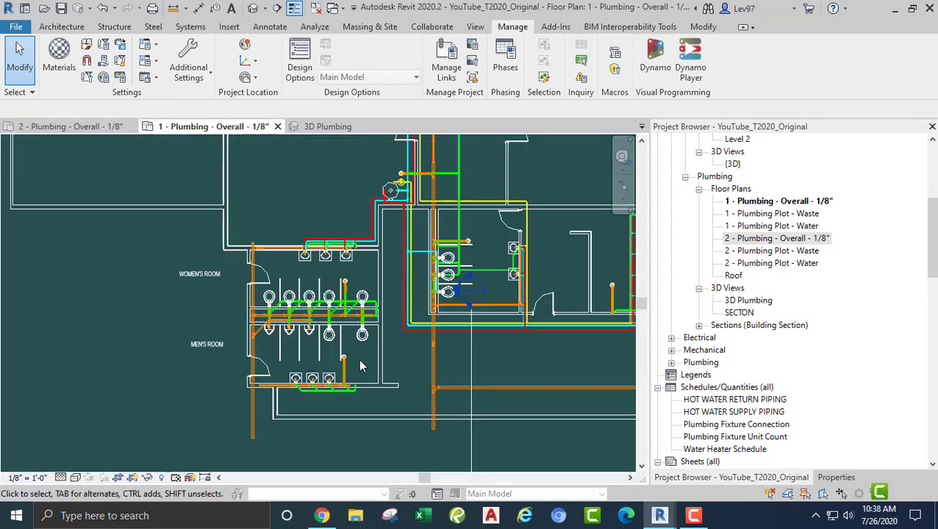
pyautogui.moveTo(368, 367); pyautogui.dragTo(325, 291, button='middle')
pyautogui.scroll(1, 325, 291)
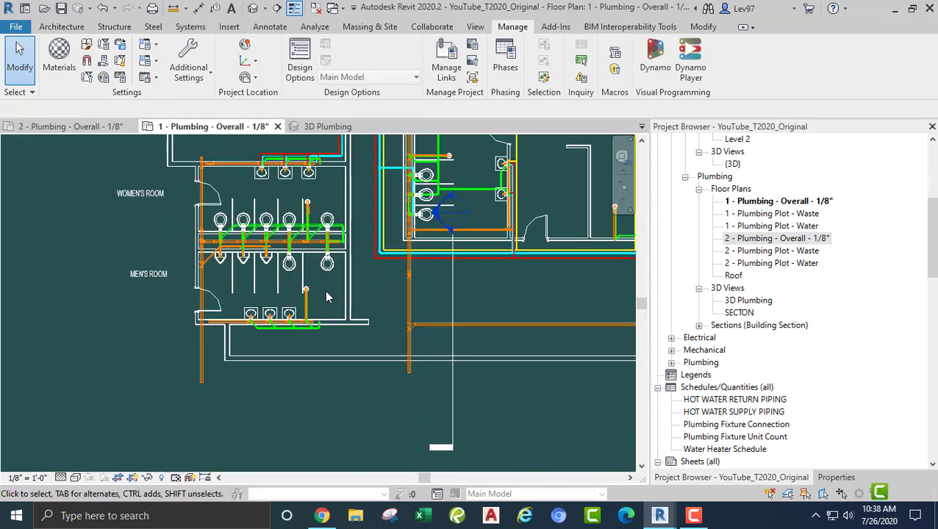
pyautogui.scroll(1, 325, 290)
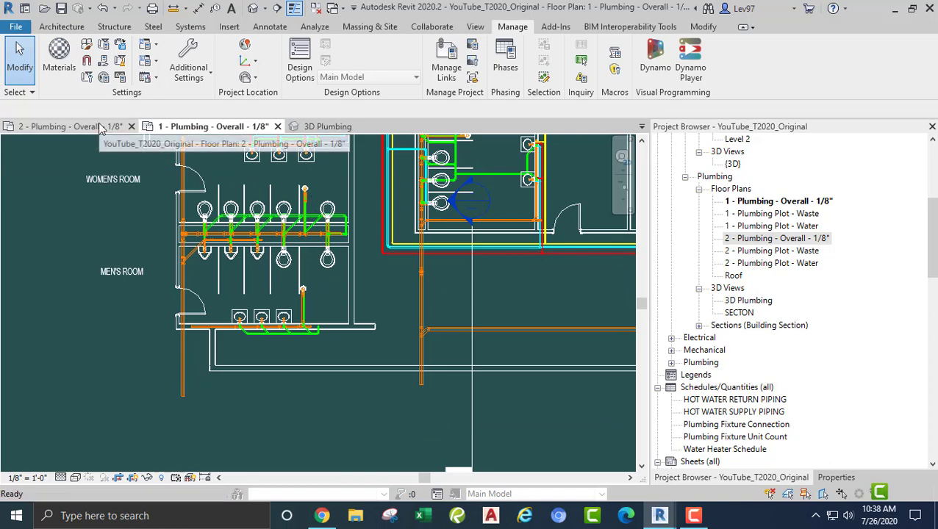
# Return to the 2 - Plumbing - Overall - 1/8" plan and compare the piping at the upper and lower lavatory rows
pyautogui.click(101, 129)
pyautogui.scroll(3, 294, 200)
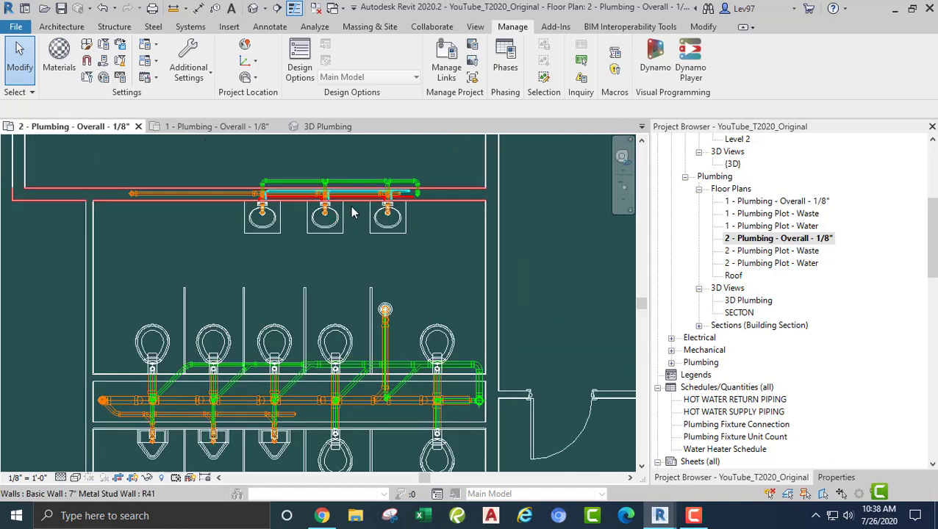
pyautogui.scroll(2, 353, 205)
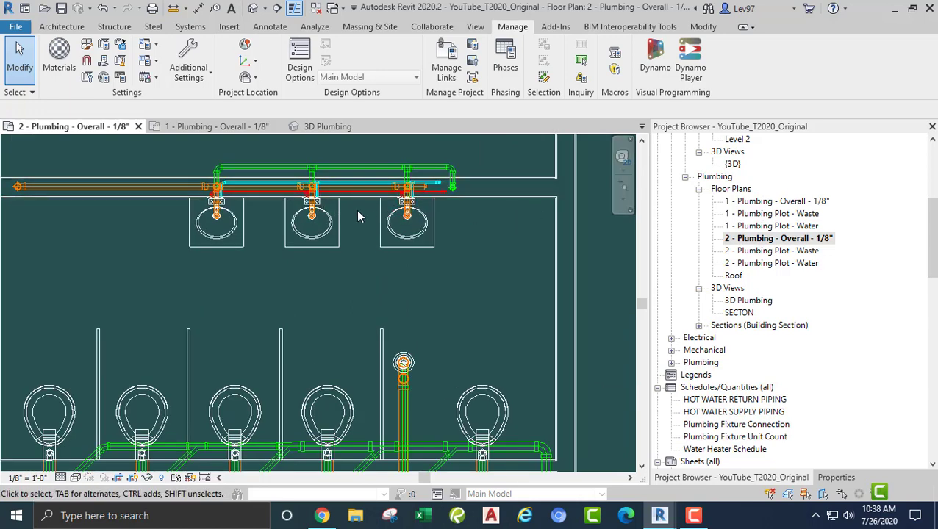
pyautogui.scroll(-5, 358, 216)
pyautogui.moveTo(388, 351); pyautogui.dragTo(391, 279, button='middle')
pyautogui.scroll(2, 373, 327)
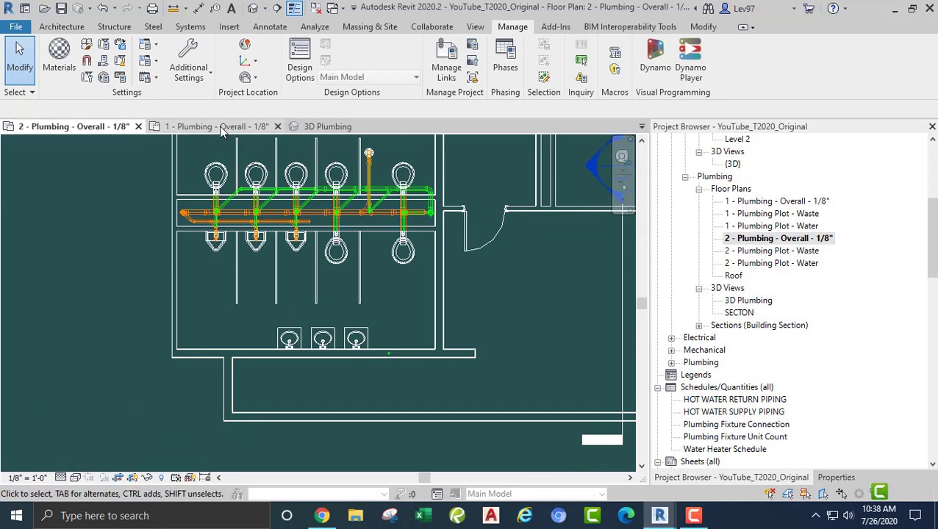
# Go back to the first-floor overall plumbing plan and examine the men's room lavatories, pipe chase and nearby water mains
pyautogui.click(221, 130)
pyautogui.scroll(2, 355, 330)
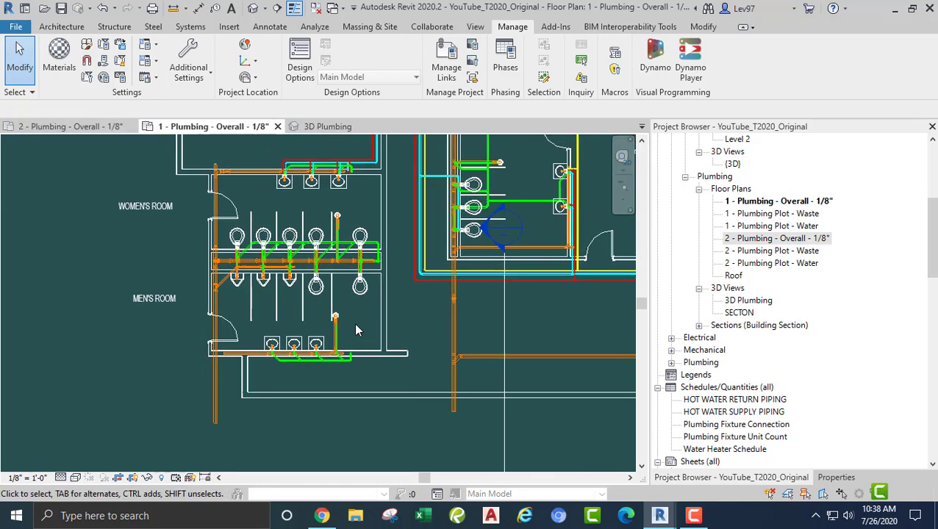
pyautogui.scroll(3, 351, 347)
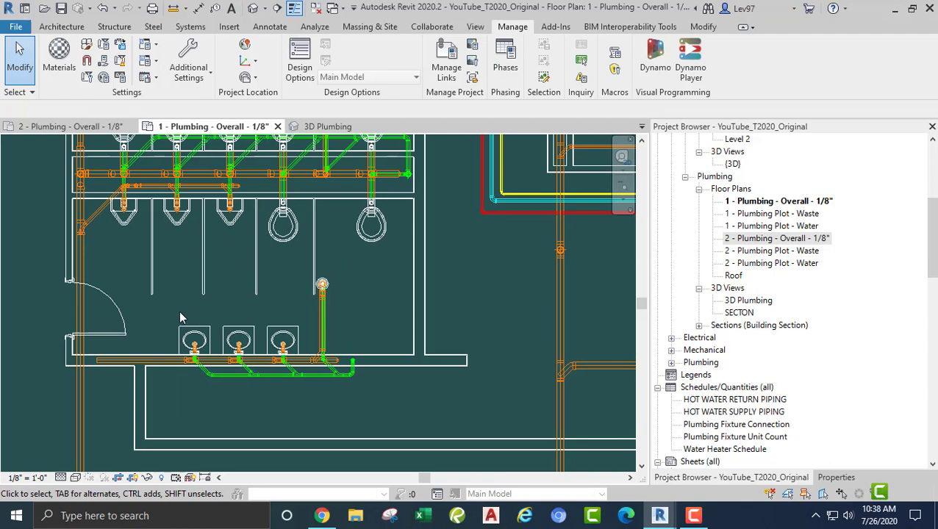
pyautogui.moveTo(169, 322); pyautogui.dragTo(297, 301, button='middle')
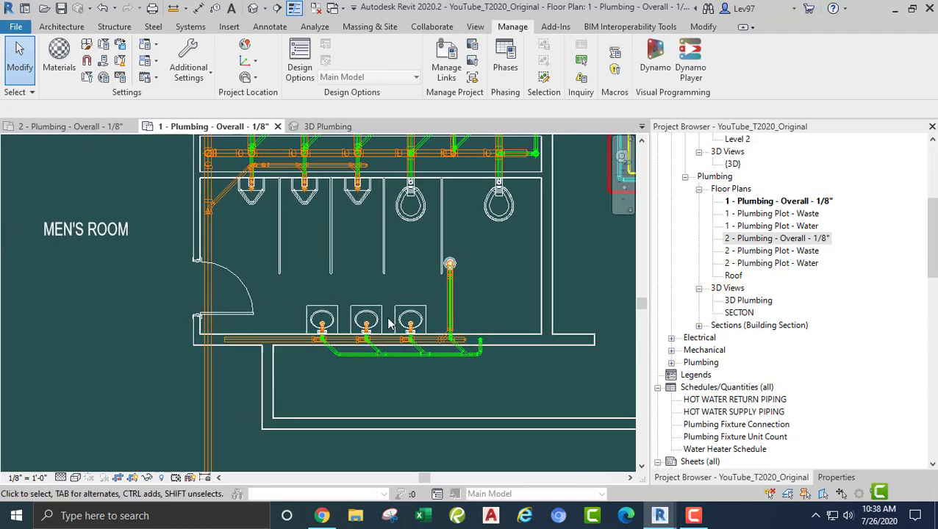
pyautogui.moveTo(483, 289); pyautogui.dragTo(398, 340, button='middle')
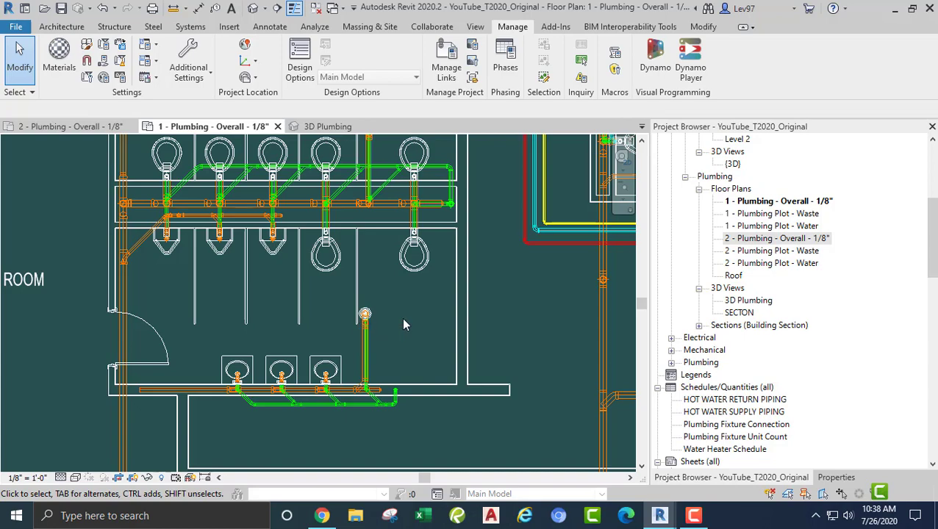
pyautogui.moveTo(403, 325); pyautogui.dragTo(330, 367, button='middle')
pyautogui.moveTo(461, 324); pyautogui.dragTo(431, 336, button='middle')
pyautogui.scroll(2, 434, 341)
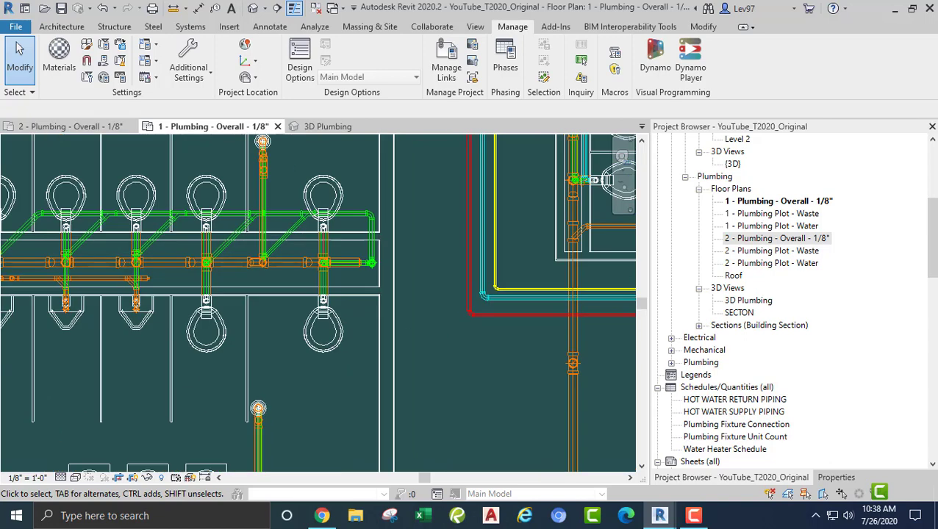
pyautogui.scroll(-1, 87, 346)
pyautogui.moveTo(87, 347); pyautogui.dragTo(135, 308, button='middle')
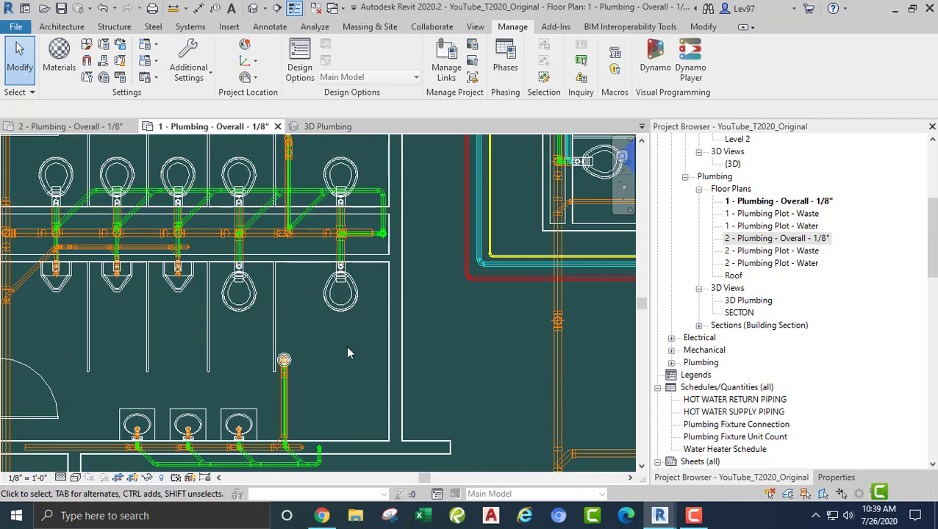
# Set the first-floor plumbing plan's visual style to Realistic
pyautogui.moveTo(347, 347); pyautogui.dragTo(399, 239, button='middle')
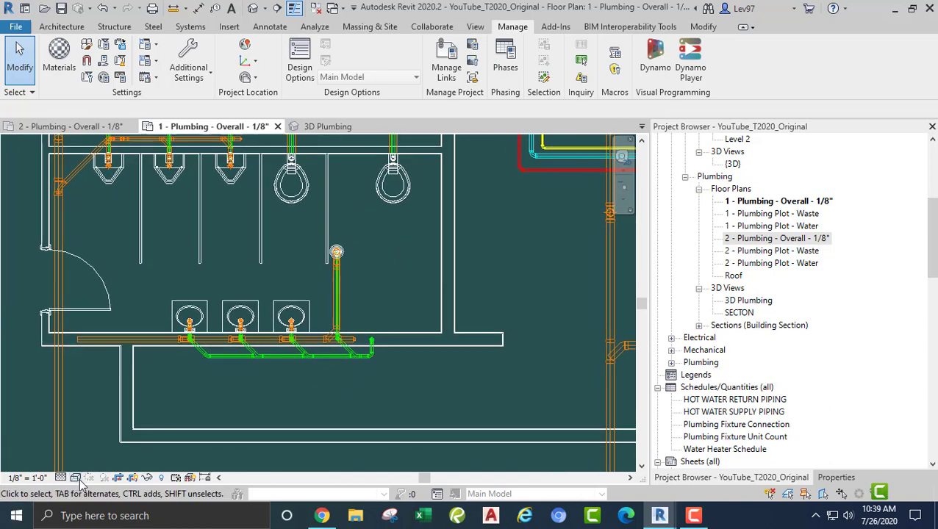
pyautogui.click(76, 478)
pyautogui.click(89, 448)
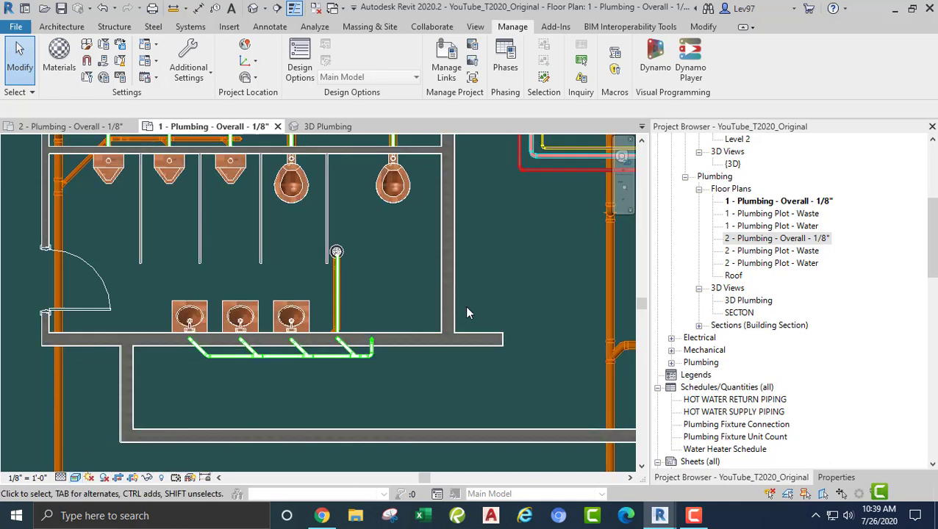
# Create a similar 2" cold water pipe at 10' 6" middle elevation, branching horizontally from the vertical main into the chase between the restrooms
pyautogui.moveTo(441, 227); pyautogui.dragTo(349, 381, button='middle')
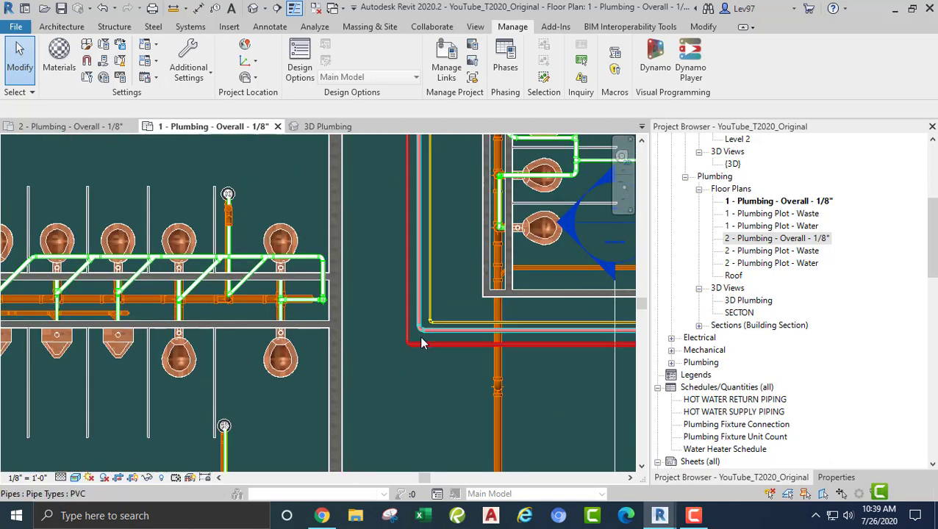
pyautogui.scroll(5, 415, 334)
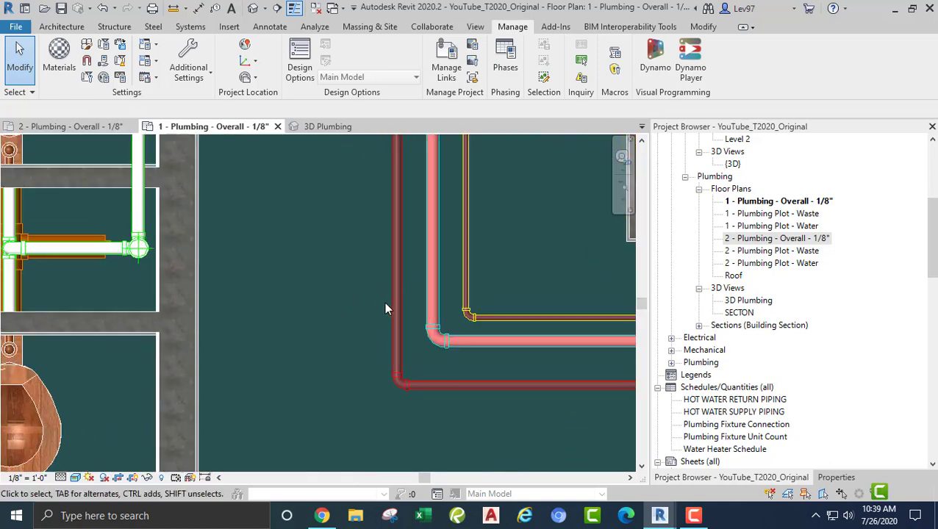
pyautogui.scroll(-2, 336, 292)
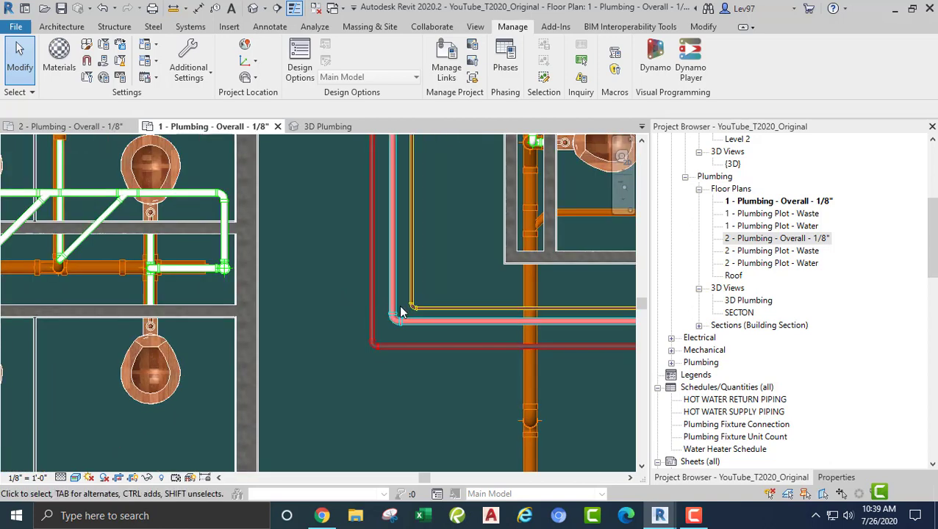
pyautogui.scroll(-2, 316, 340)
pyautogui.moveTo(317, 376); pyautogui.dragTo(383, 323, button='middle')
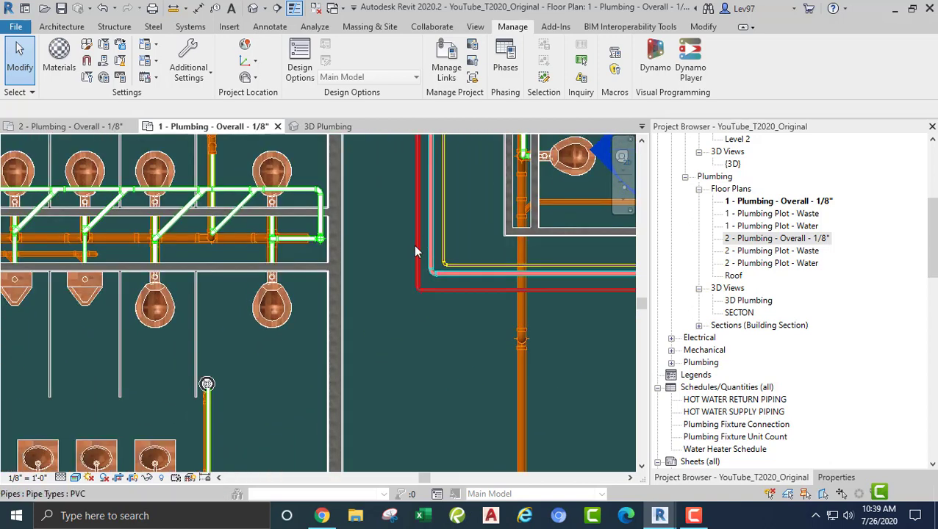
pyautogui.scroll(-1, 381, 253)
pyautogui.moveTo(393, 265); pyautogui.dragTo(406, 309, button='middle')
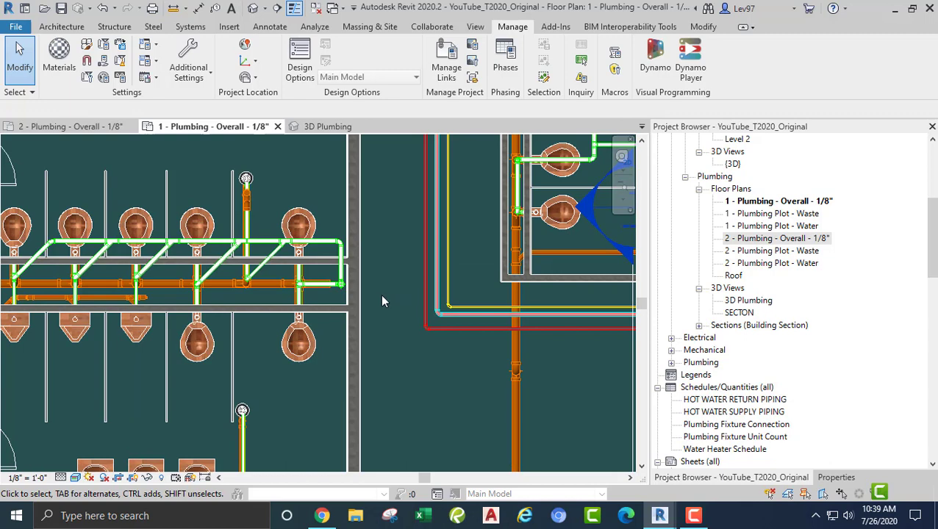
pyautogui.scroll(2, 408, 291)
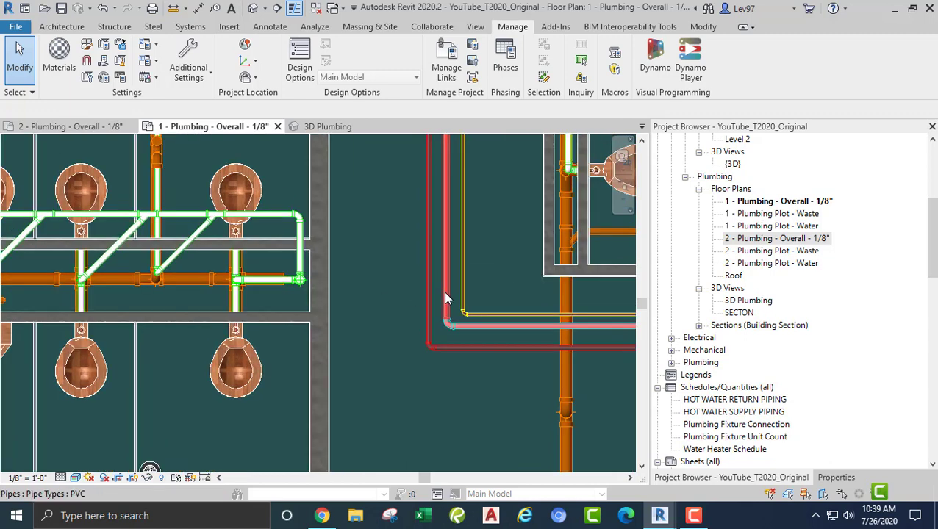
pyautogui.click(445, 298)
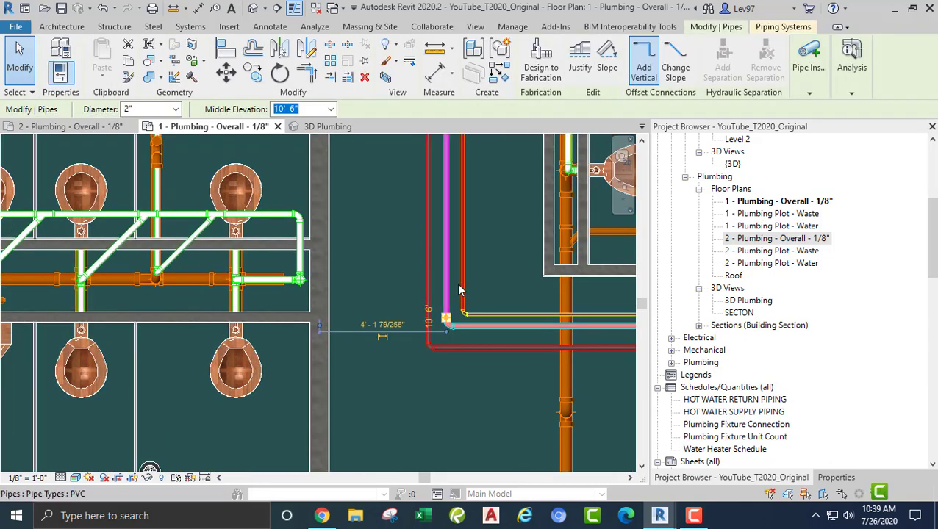
pyautogui.rightClick(446, 281)
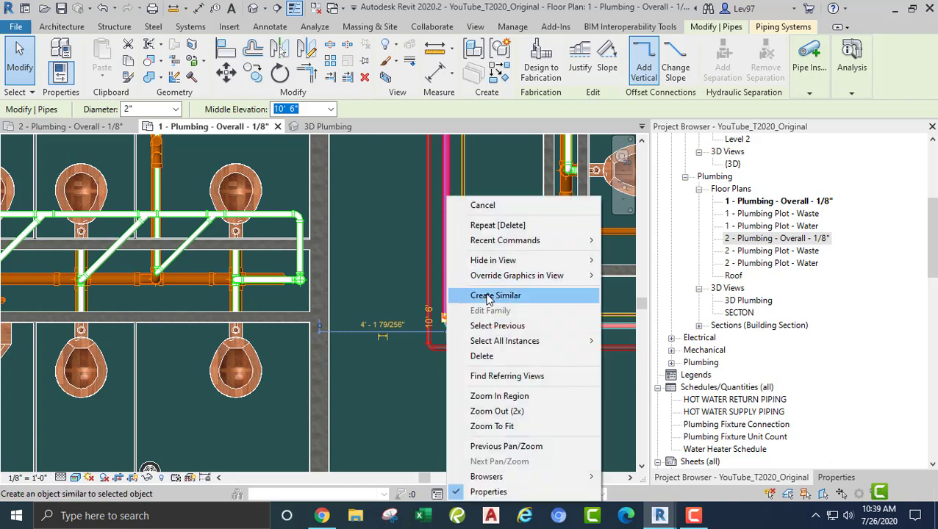
pyautogui.click(464, 295)
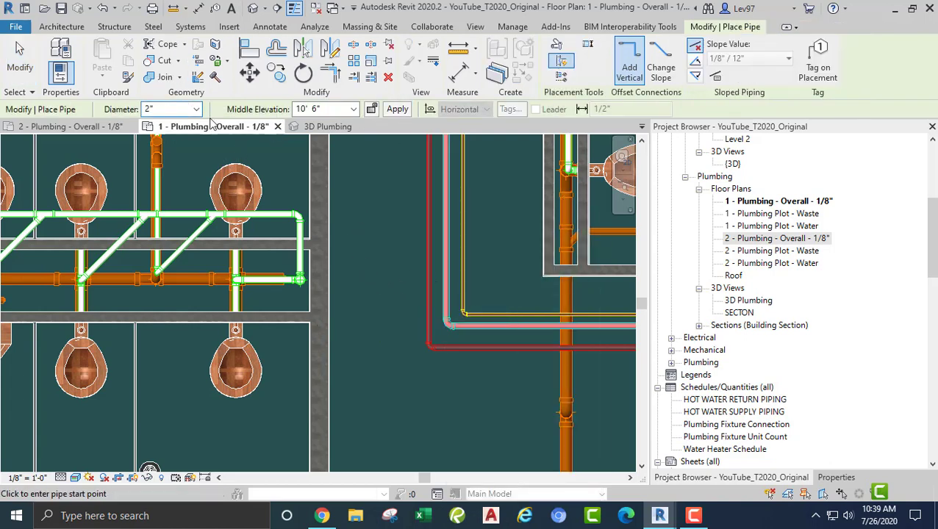
pyautogui.click(443, 291)
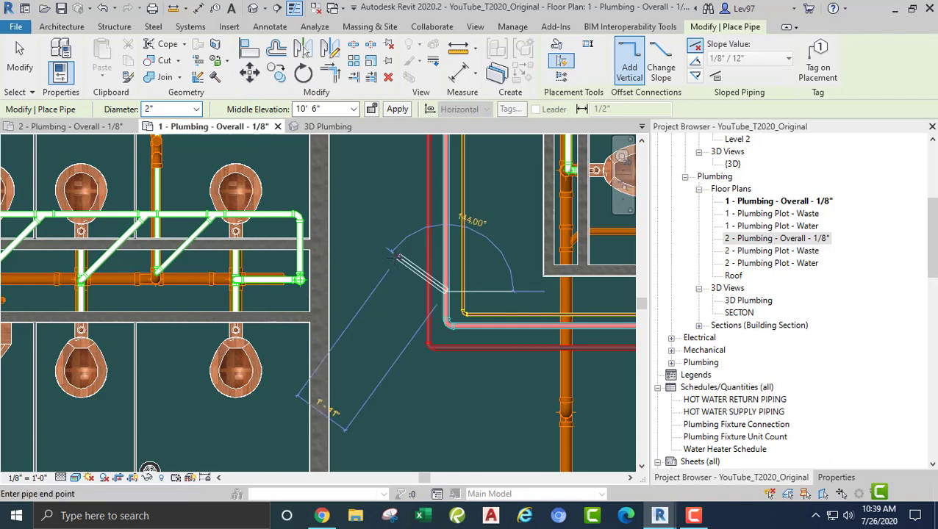
pyautogui.click(278, 290)
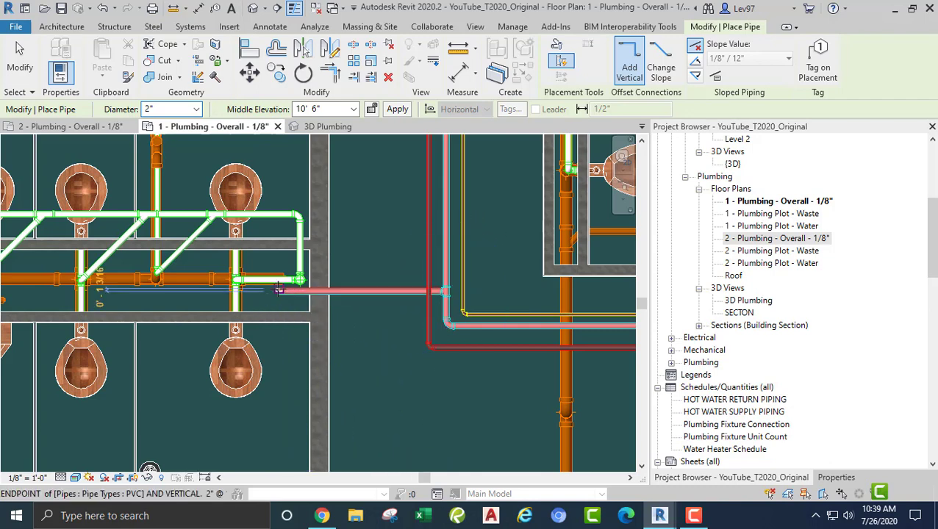
# Shift the 2" horizontal cold water branch slightly down within the chase, away from the waste piping
pyautogui.press('Escape')
pyautogui.press('Escape')
pyautogui.scroll(-2, 373, 341)
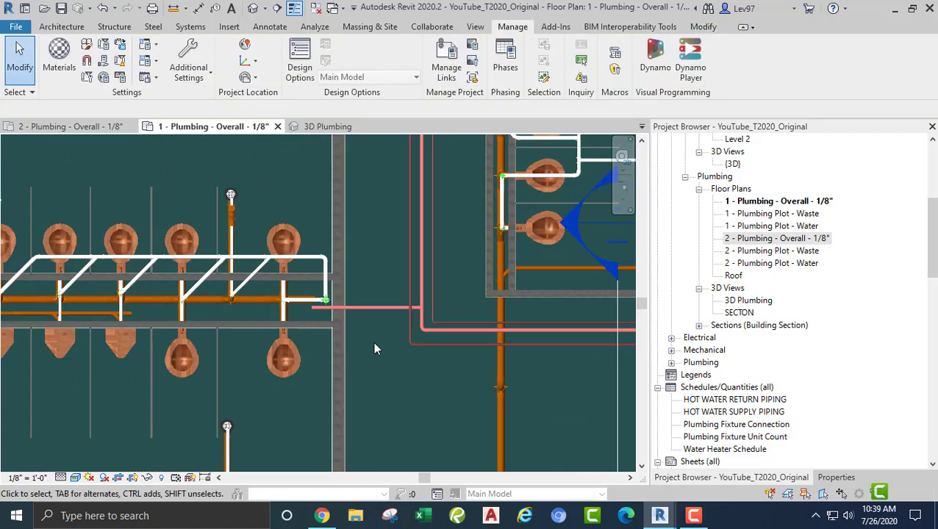
pyautogui.moveTo(372, 341)
pyautogui.mouseDown(button='middle')
pyautogui.moveTo(540, 318)
pyautogui.moveTo(375, 323)
pyautogui.mouseUp(button='middle')
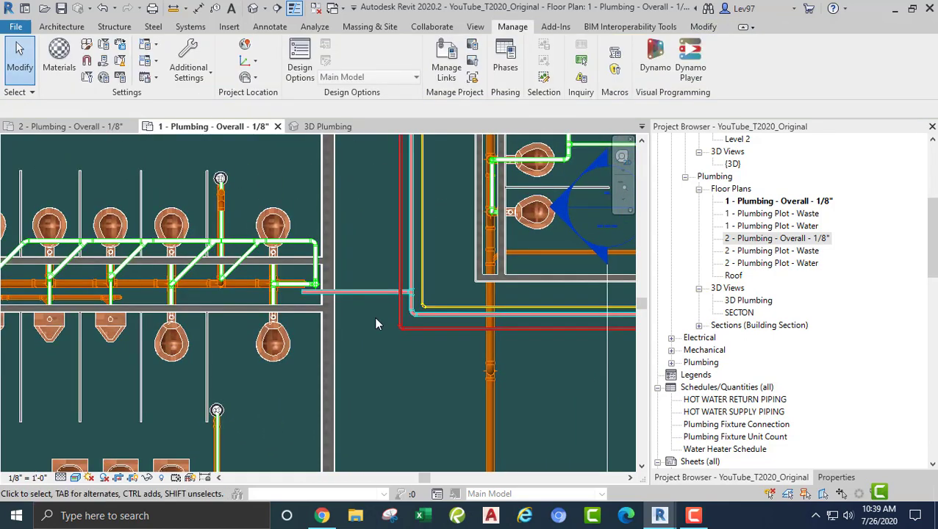
pyautogui.scroll(3, 394, 306)
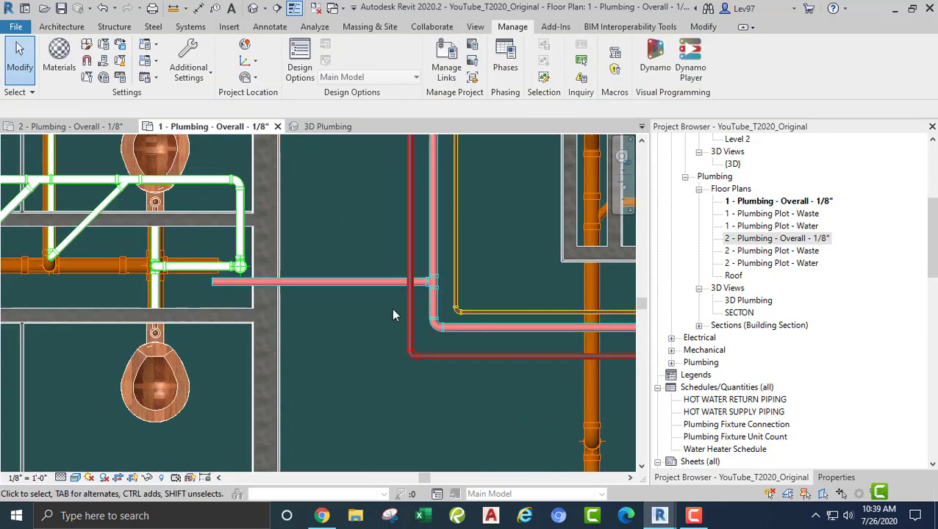
pyautogui.click(374, 286)
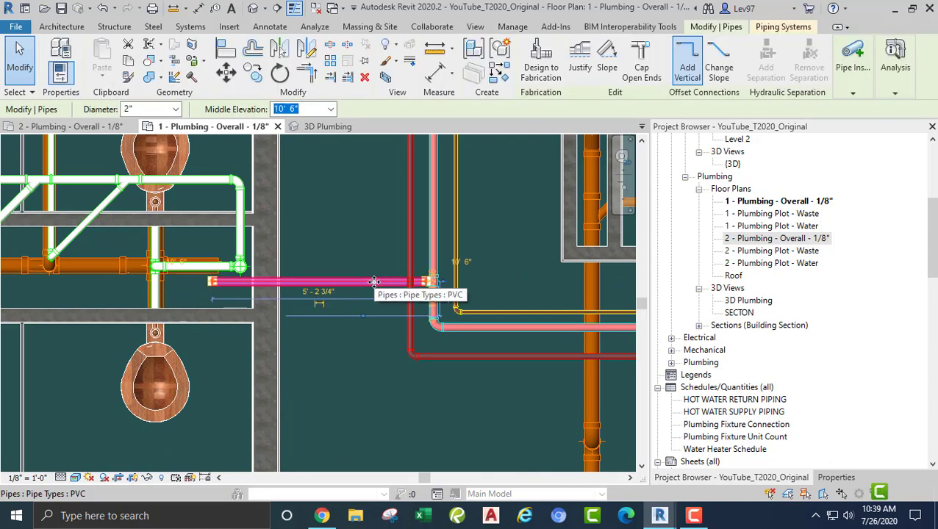
pyautogui.moveTo(374, 285); pyautogui.dragTo(369, 308)
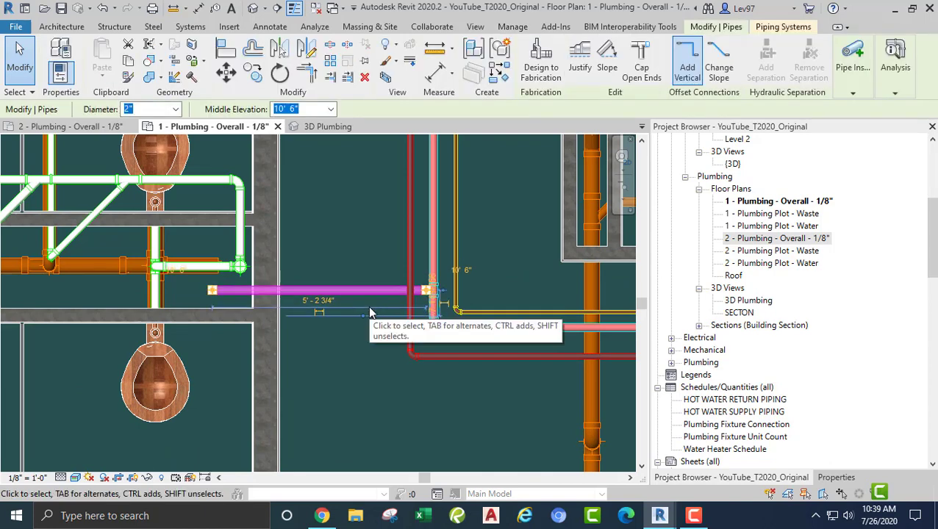
pyautogui.press('Escape')
# Create a similar 2" pipe at 10' 6" elevation, teeing off the horizontal branch just outside the restroom wall and running about 4' 7" down the plan
pyautogui.moveTo(412, 331); pyautogui.dragTo(485, 262, button='middle')
pyautogui.scroll(-2, 485, 262)
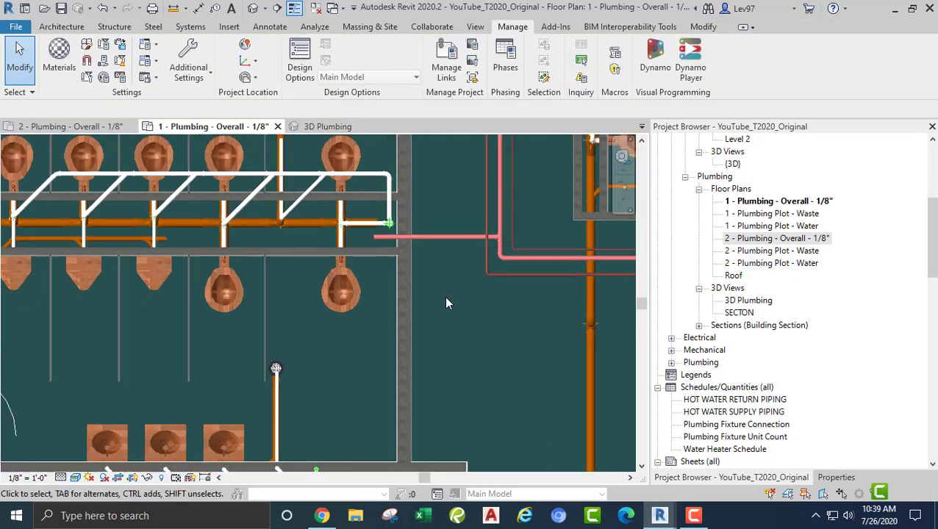
pyautogui.moveTo(446, 302); pyautogui.dragTo(422, 309, button='middle')
pyautogui.moveTo(404, 266); pyautogui.dragTo(418, 355, button='middle')
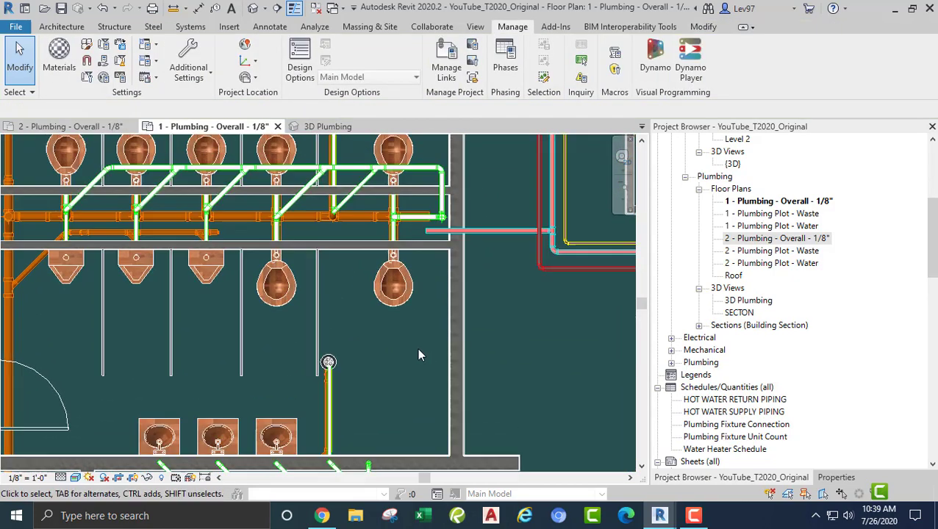
pyautogui.moveTo(417, 280); pyautogui.dragTo(331, 346, button='middle')
pyautogui.scroll(2, 430, 315)
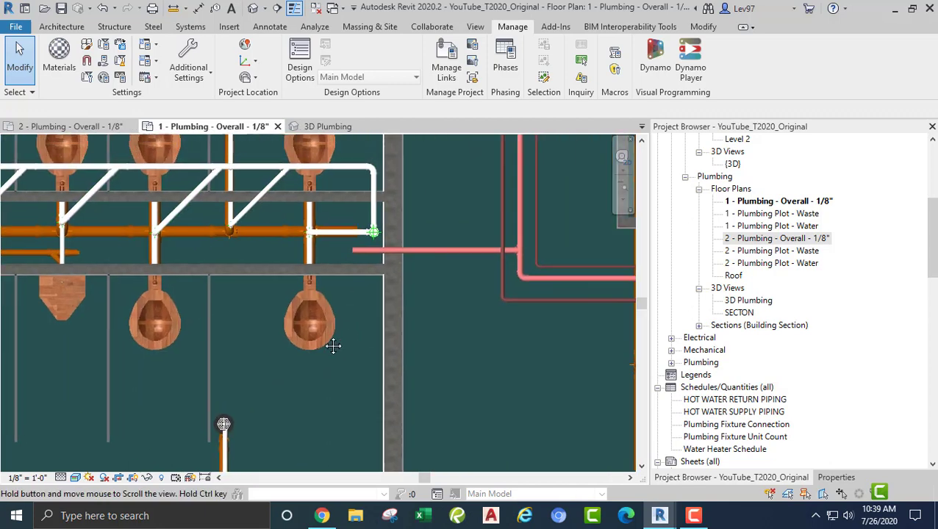
pyautogui.scroll(2, 404, 328)
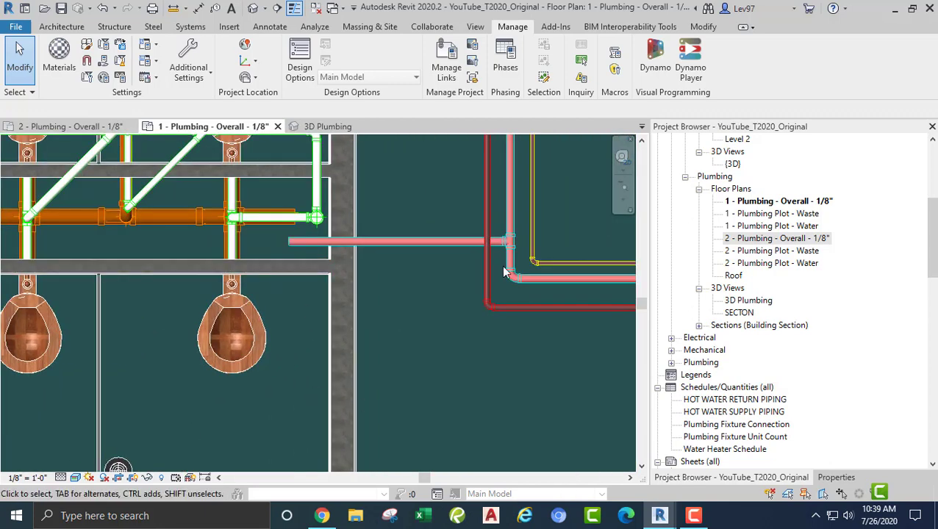
pyautogui.scroll(1, 426, 268)
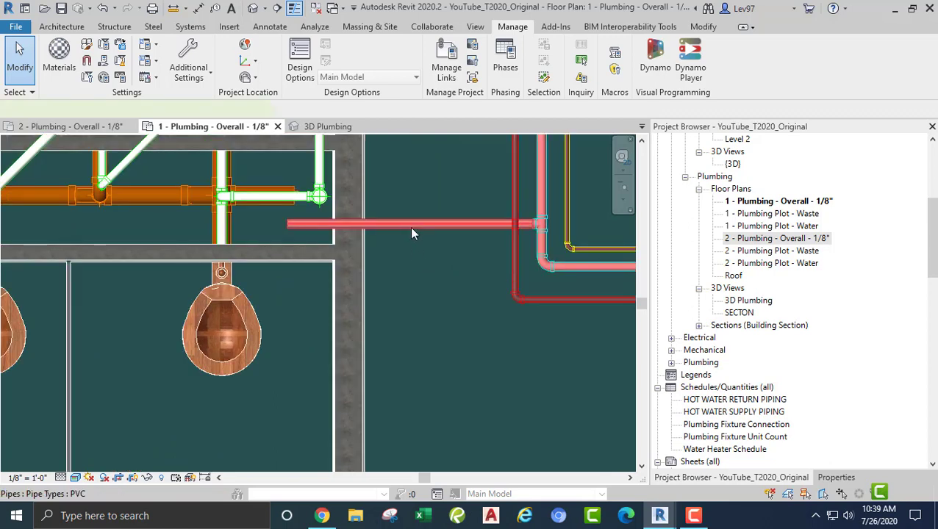
pyautogui.click(410, 225)
pyautogui.rightClick(413, 234)
pyautogui.click(536, 294)
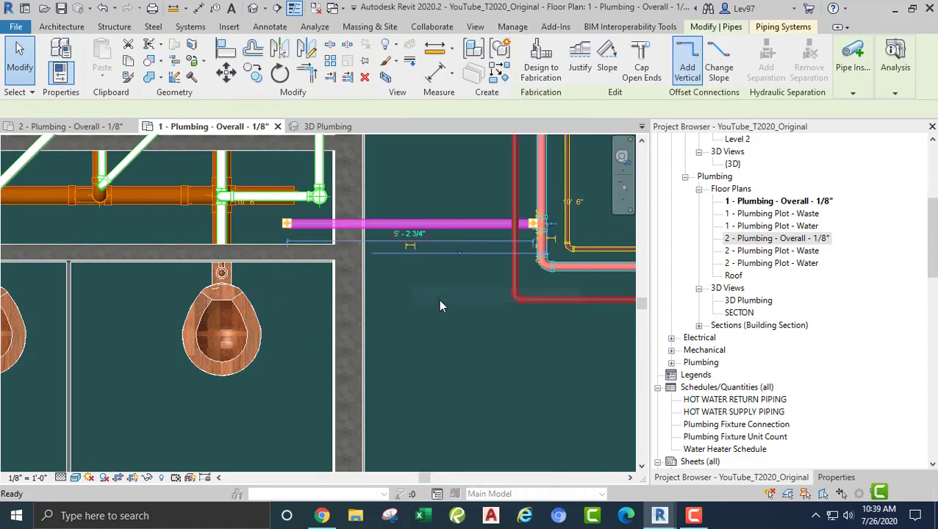
pyautogui.click(382, 226)
pyautogui.scroll(-2, 427, 309)
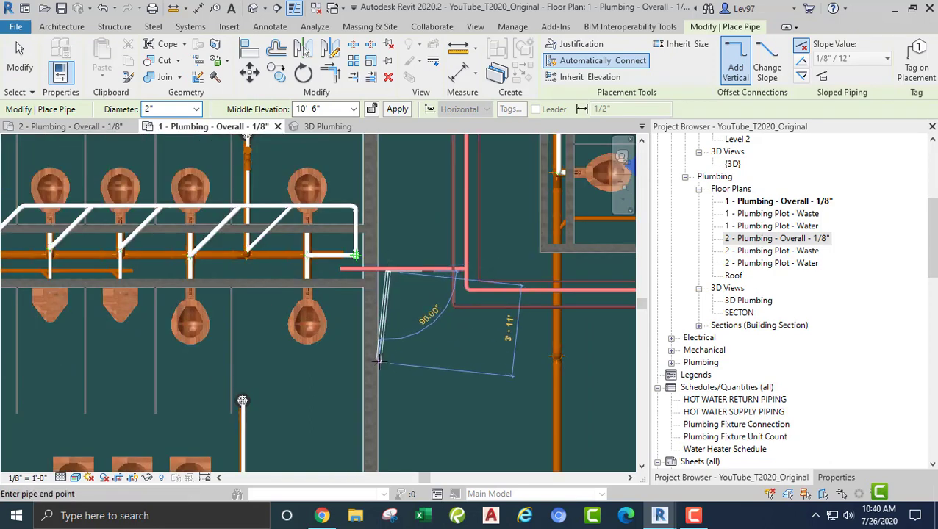
pyautogui.scroll(1, 397, 365)
pyautogui.click(388, 380)
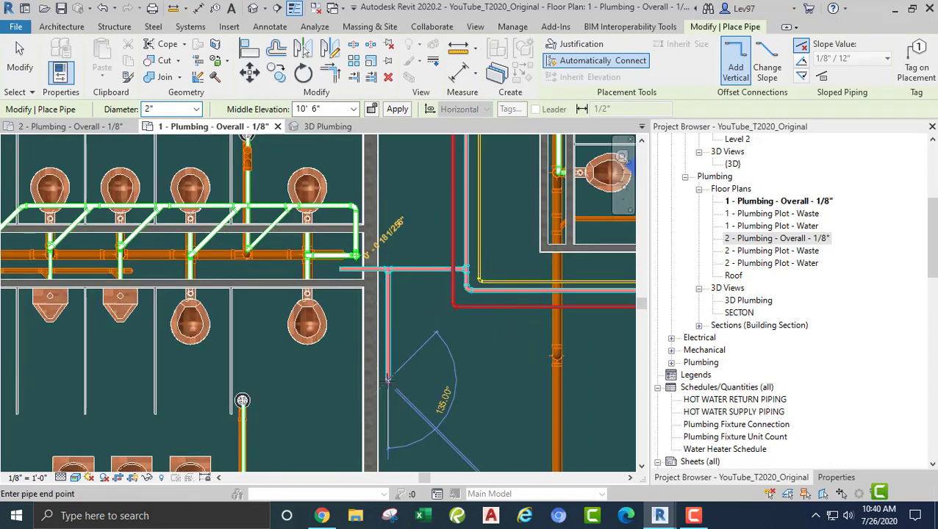
pyautogui.press('Escape')
pyautogui.press('Escape')
# Set the diameter of the new vertical branch beside the restroom wall to 3/4"
pyautogui.moveTo(134, 414); pyautogui.dragTo(219, 314, button='middle')
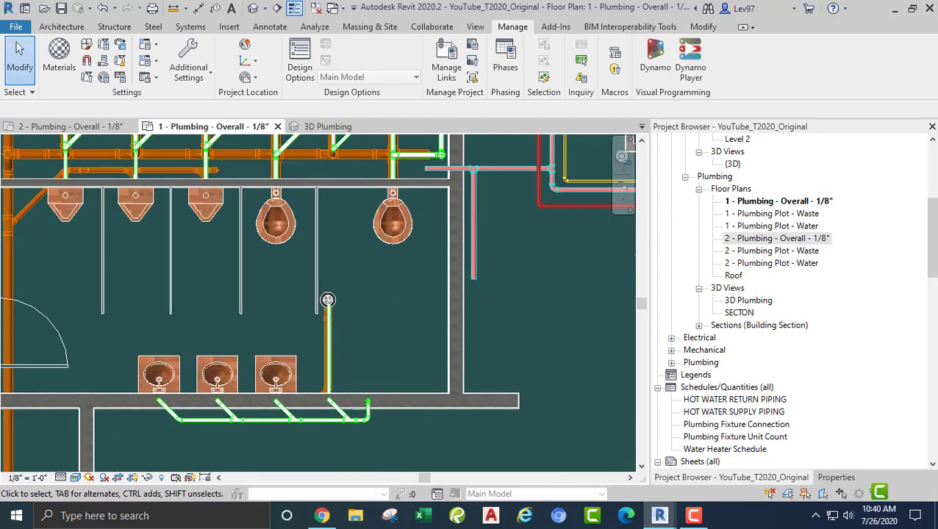
pyautogui.moveTo(388, 294); pyautogui.dragTo(257, 292, button='middle')
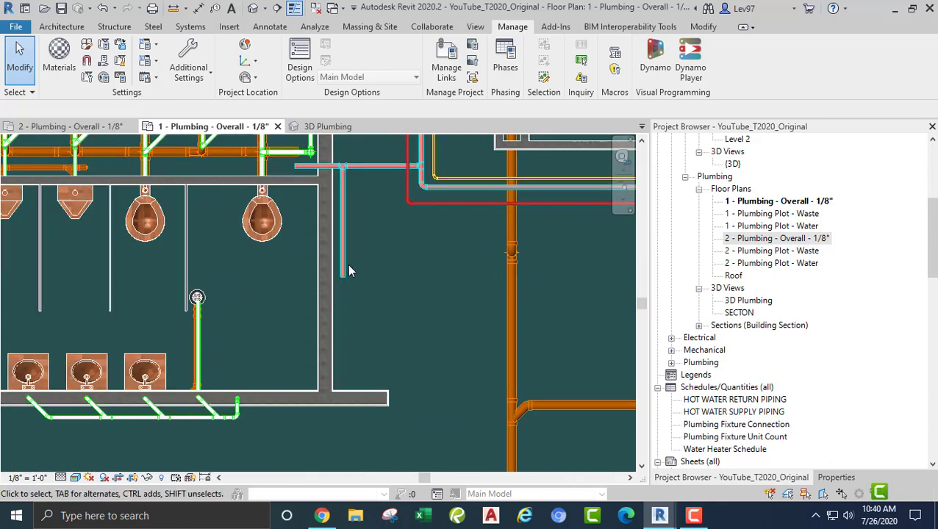
pyautogui.click(343, 265)
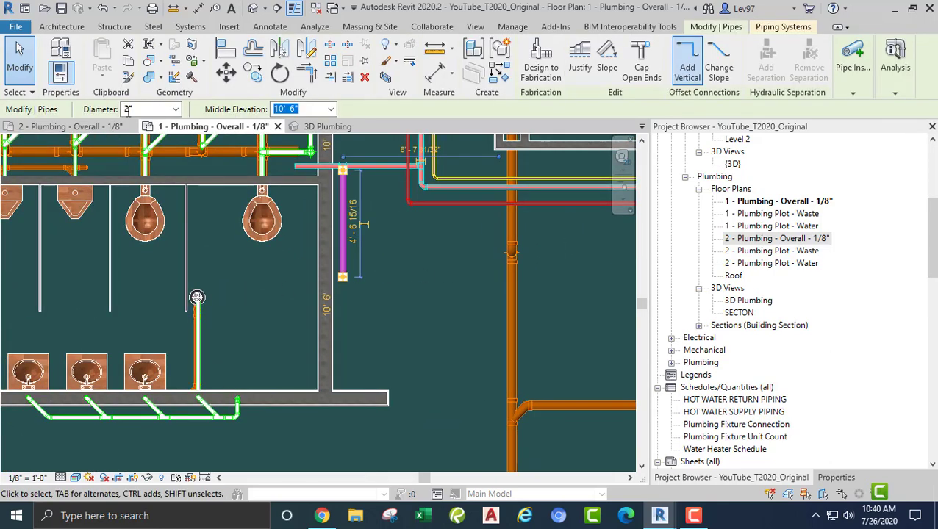
pyautogui.click(174, 110)
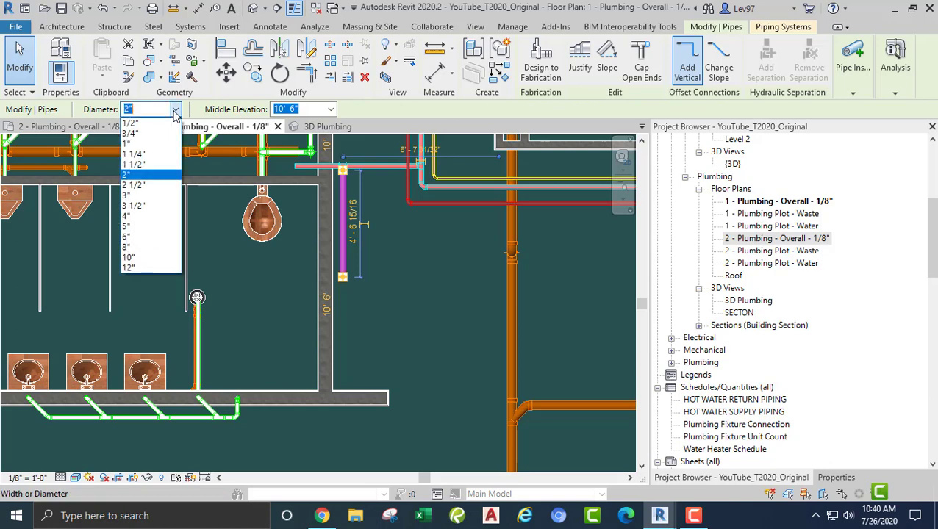
pyautogui.click(133, 134)
pyautogui.click(416, 296)
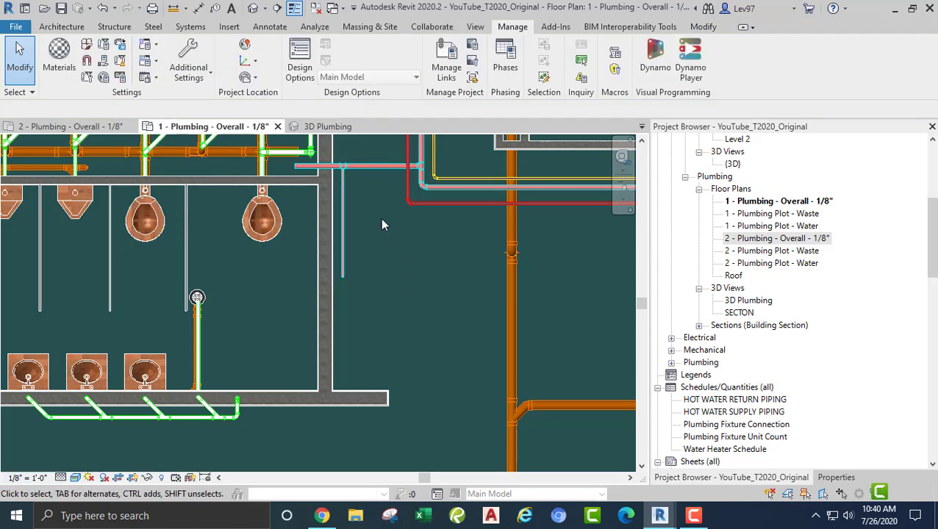
# Check the reduced branch at its tee and review the pipe's properties
pyautogui.scroll(4, 345, 264)
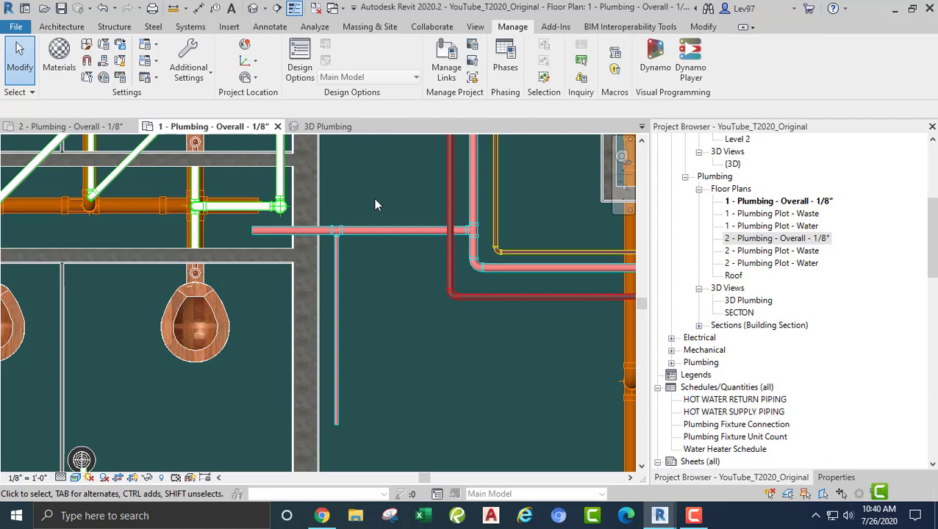
pyautogui.scroll(-2, 338, 267)
pyautogui.moveTo(362, 313); pyautogui.dragTo(363, 255, button='middle')
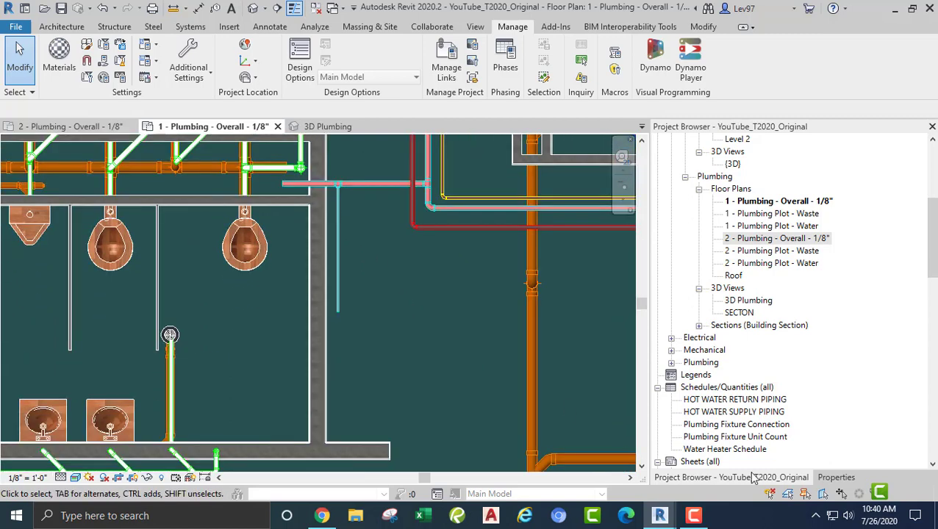
pyautogui.click(338, 278)
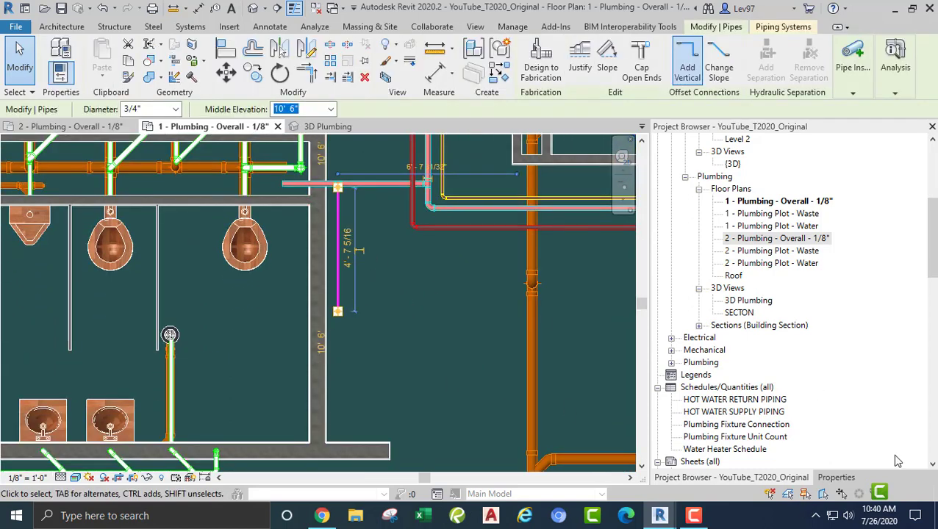
pyautogui.click(835, 477)
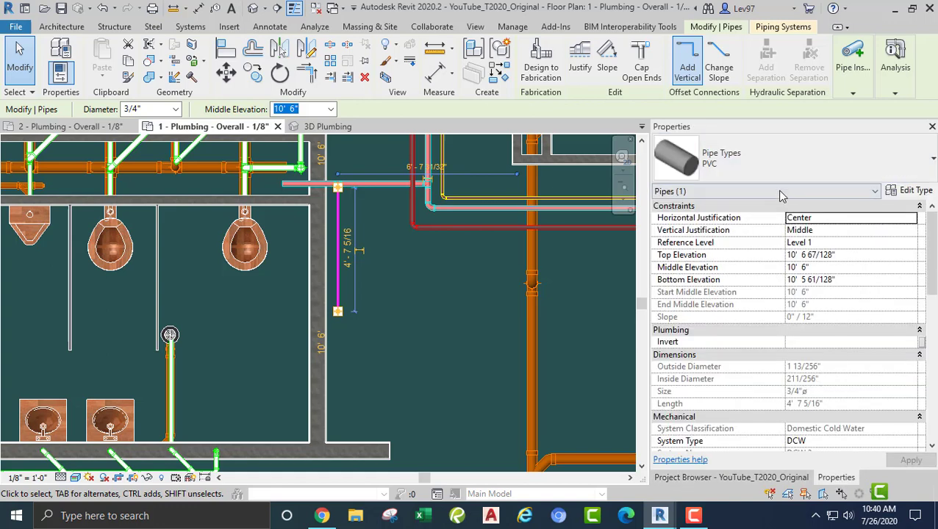
pyautogui.click(470, 316)
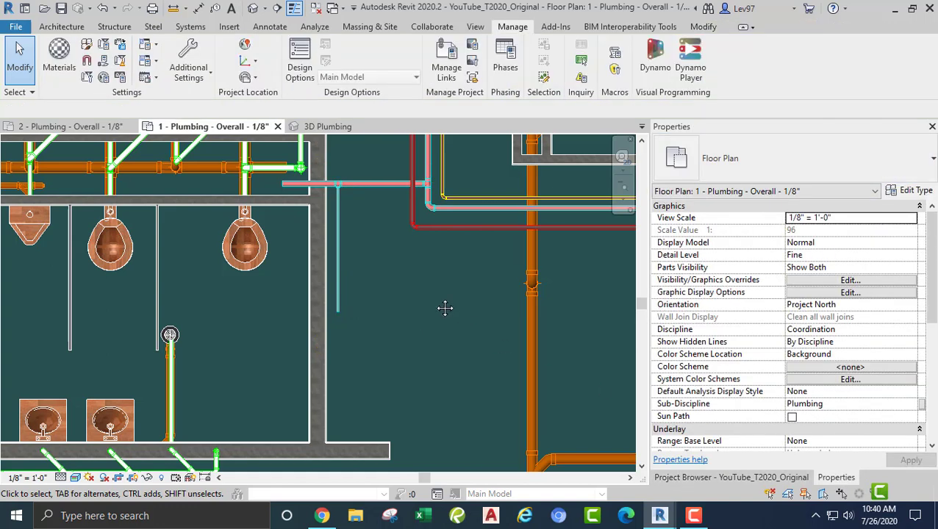
# Draw the 3/4" pipe onward from its open end, about 5' 9" straight down the plan to just beyond the lavatory wall
pyautogui.moveTo(444, 308); pyautogui.dragTo(484, 264, button='middle')
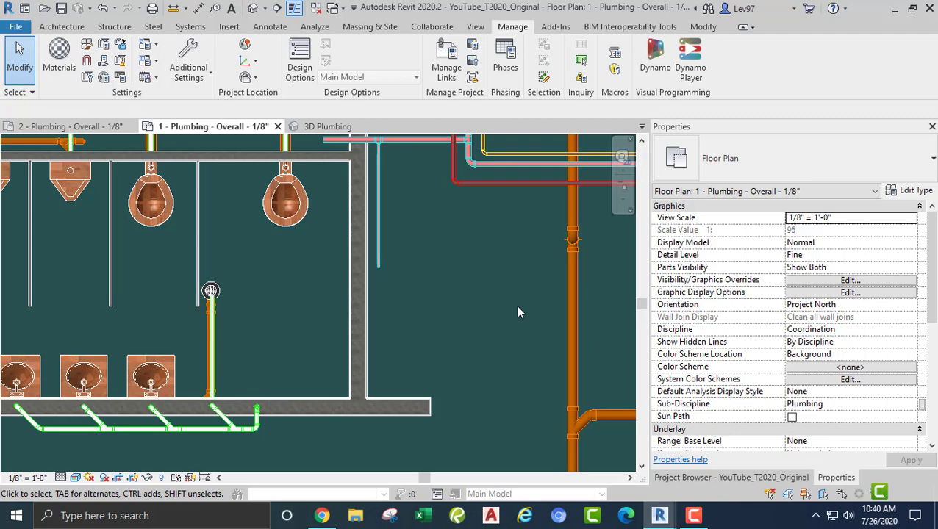
pyautogui.moveTo(289, 261); pyautogui.dragTo(312, 224, button='middle')
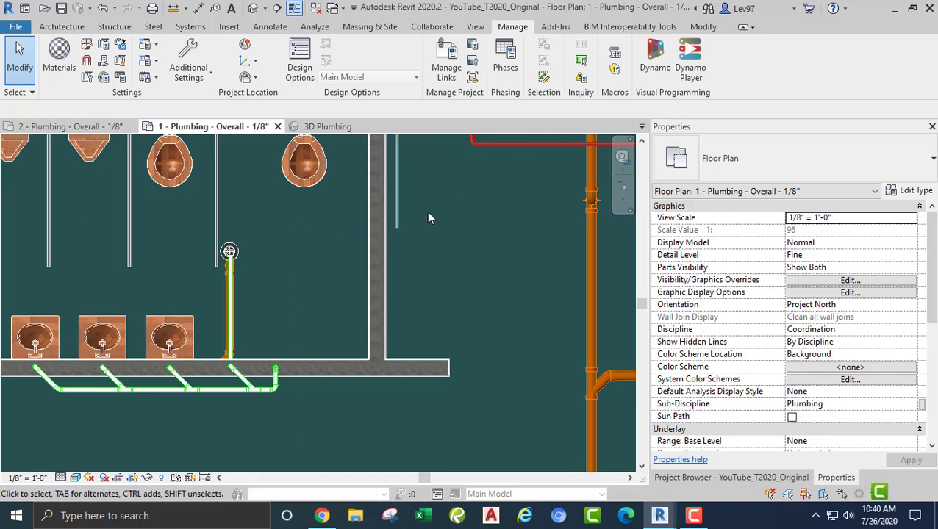
pyautogui.click(398, 185)
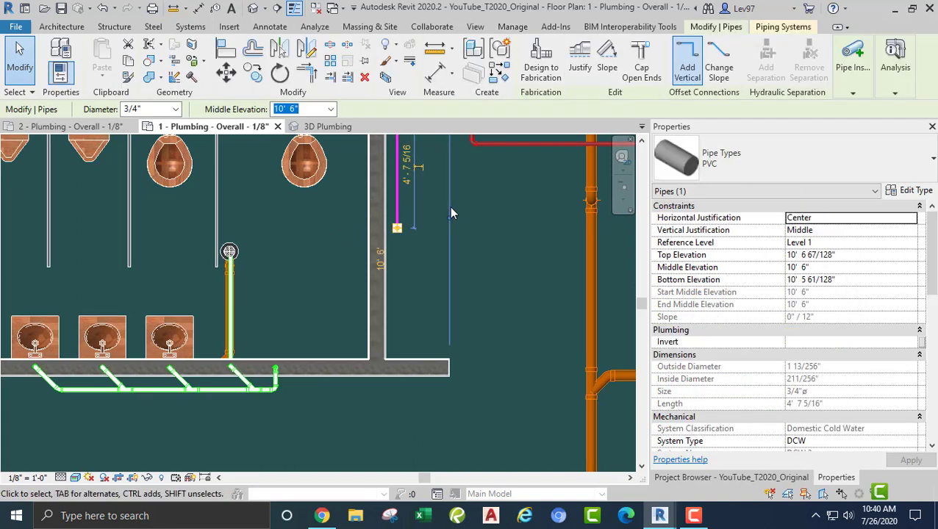
pyautogui.rightClick(397, 231)
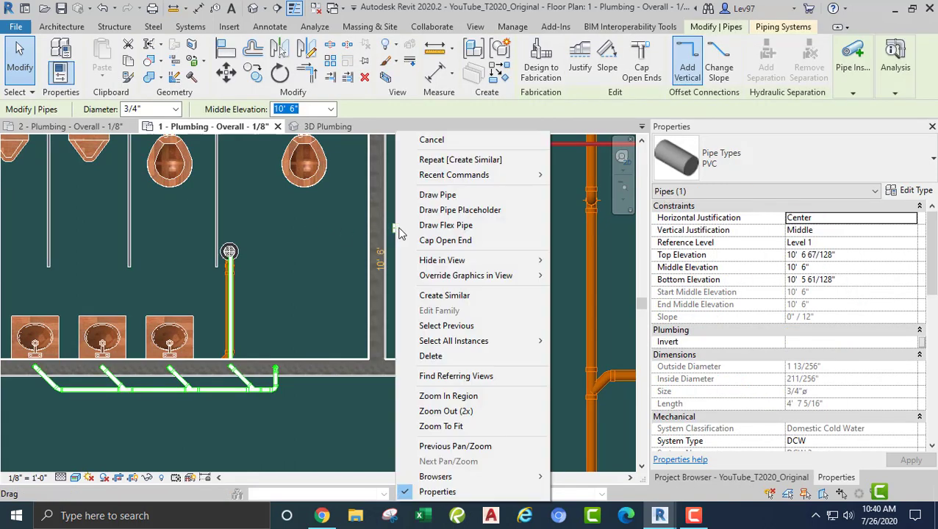
pyautogui.click(434, 195)
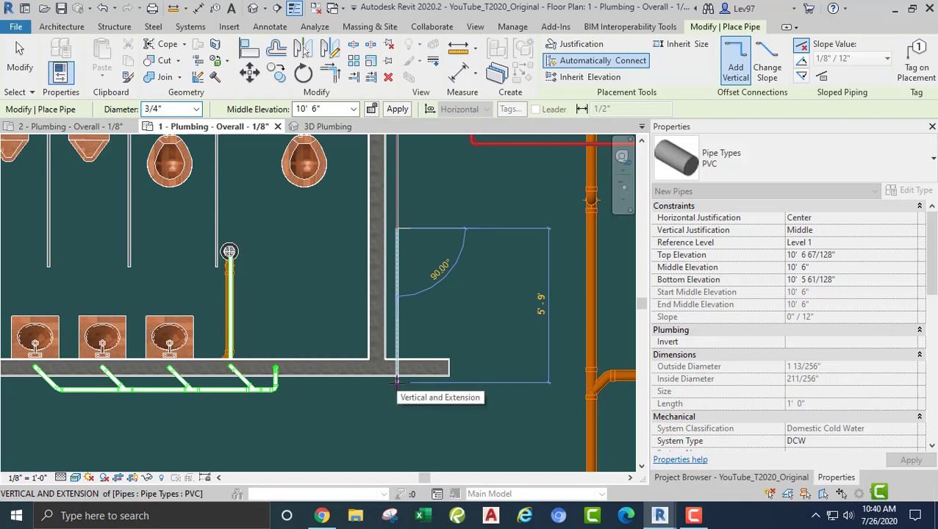
pyautogui.click(397, 382)
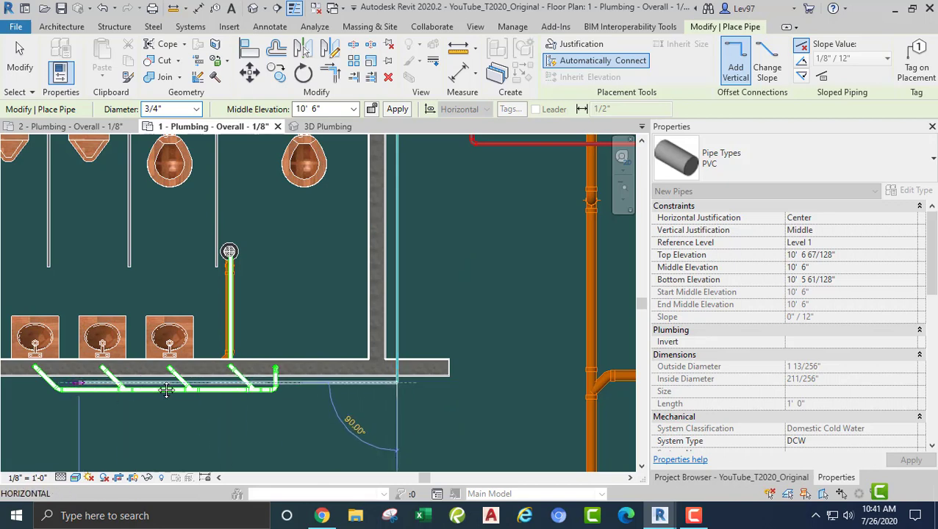
# Run the 3/4" pipe horizontally along the wall behind the lavatories, ending between the two farthest lavatories
pyautogui.moveTo(71, 383); pyautogui.dragTo(269, 383, button='middle')
pyautogui.scroll(2, 298, 379)
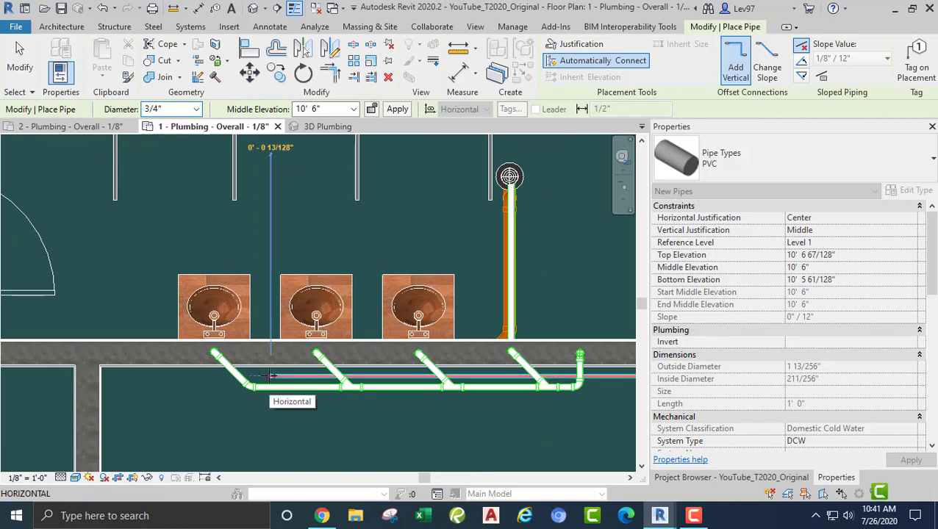
pyautogui.press('Escape')
pyautogui.press('Escape')
# Examine the end of the new 3/4" pipe relative to the lavatories and the vent piping behind the wall
pyautogui.moveTo(170, 400); pyautogui.dragTo(197, 425, button='middle')
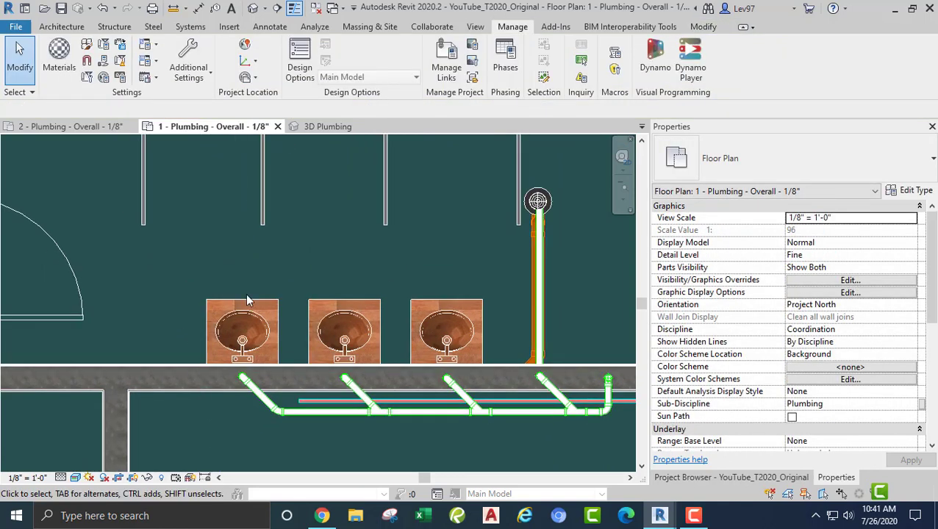
pyautogui.moveTo(314, 274); pyautogui.dragTo(223, 174, button='middle')
pyautogui.scroll(2, 354, 204)
pyautogui.scroll(-1, 220, 176)
pyautogui.scroll(-1, 446, 234)
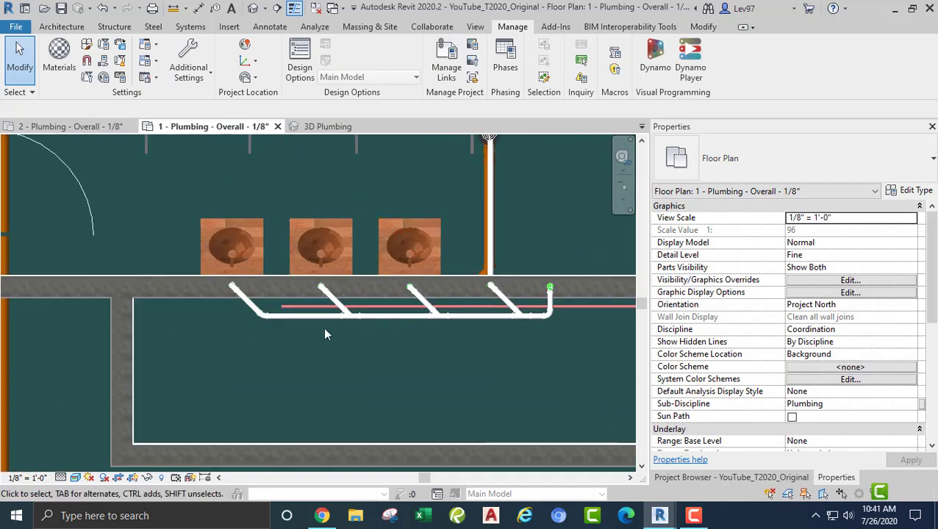
pyautogui.click(293, 308)
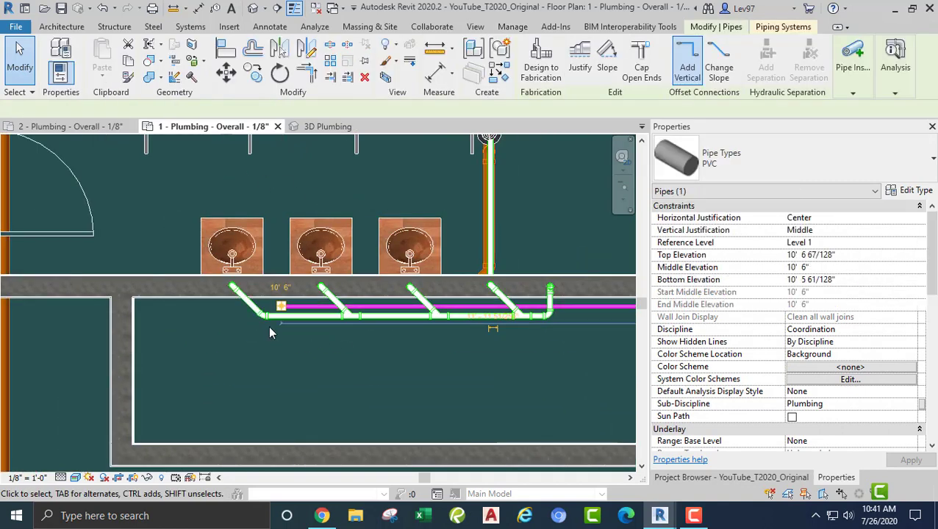
pyautogui.click(214, 353)
pyautogui.moveTo(215, 354); pyautogui.dragTo(239, 373, button='middle')
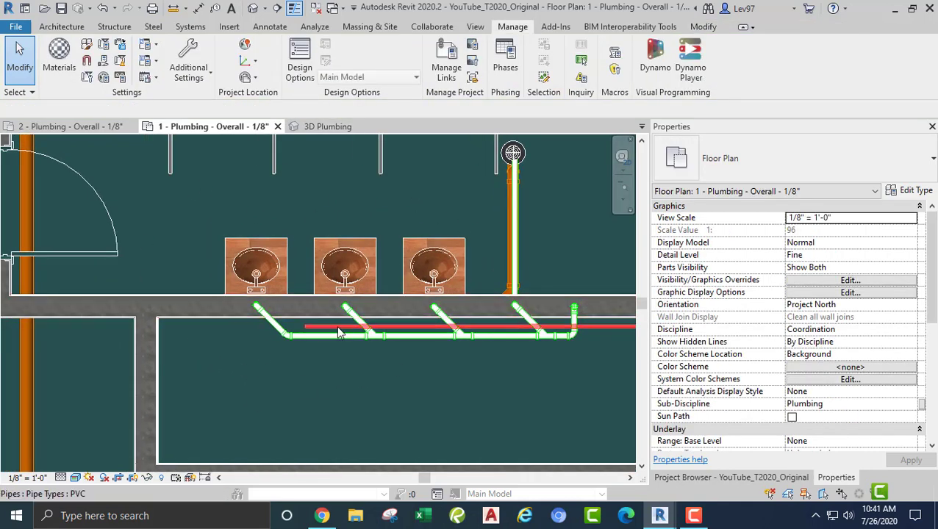
pyautogui.scroll(2, 317, 335)
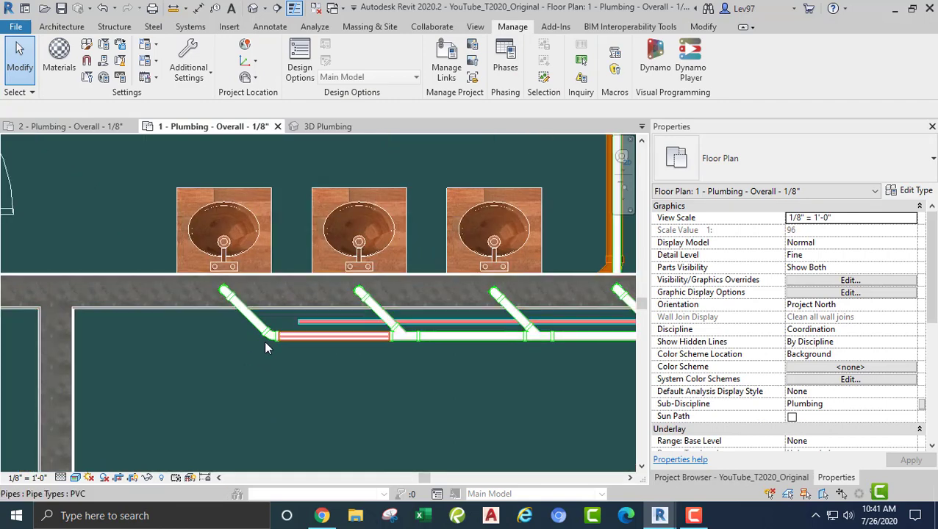
# Draw a 1/2" cold water pipe about 5" long from the farthest lavatory's cold connector straight into the wall
pyautogui.moveTo(230, 361); pyautogui.dragTo(295, 389, button='middle')
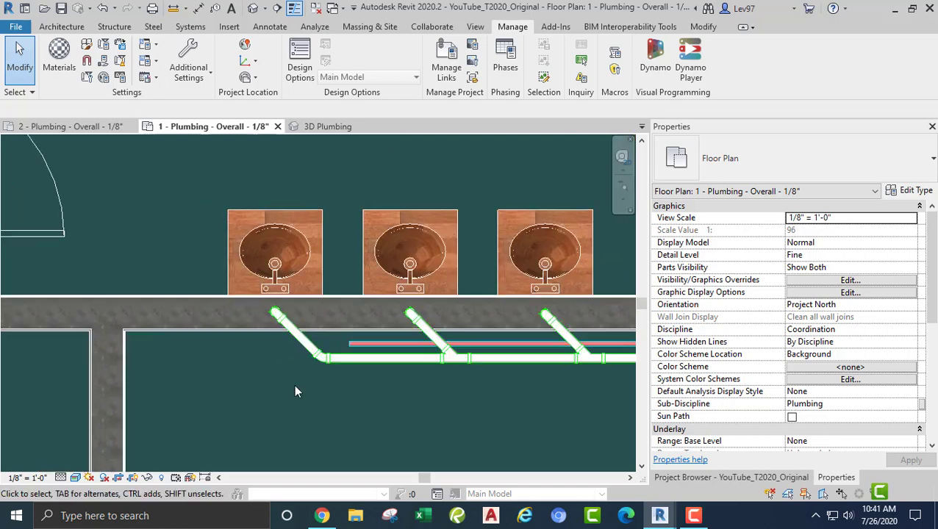
pyautogui.click(227, 271)
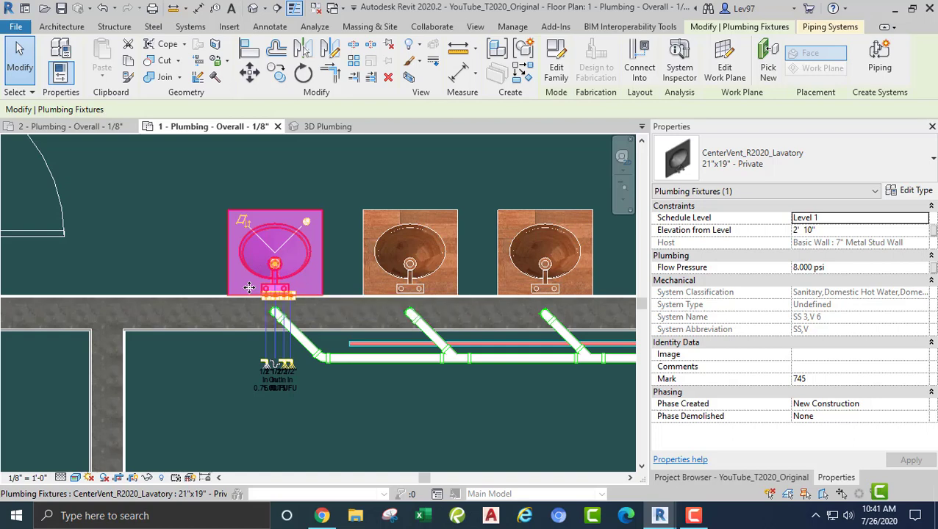
pyautogui.scroll(4, 239, 285)
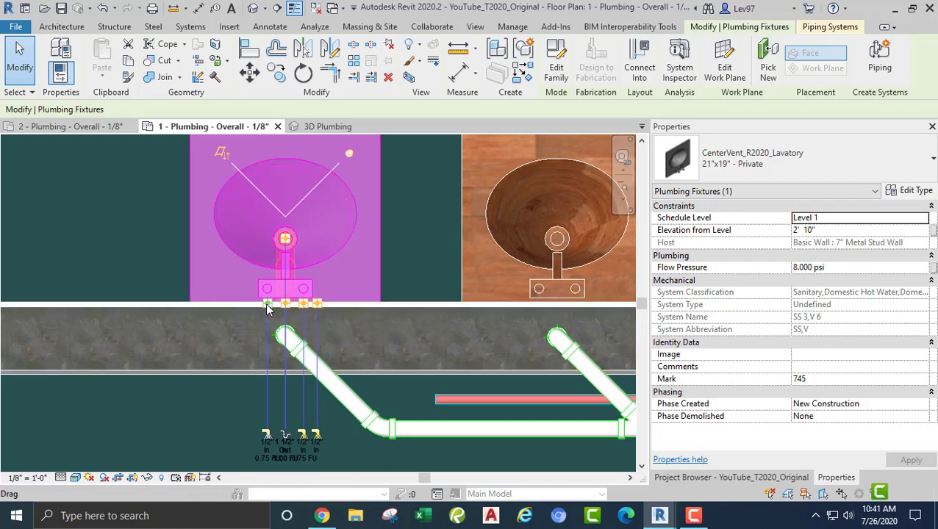
pyautogui.rightClick(267, 307)
pyautogui.click(309, 144)
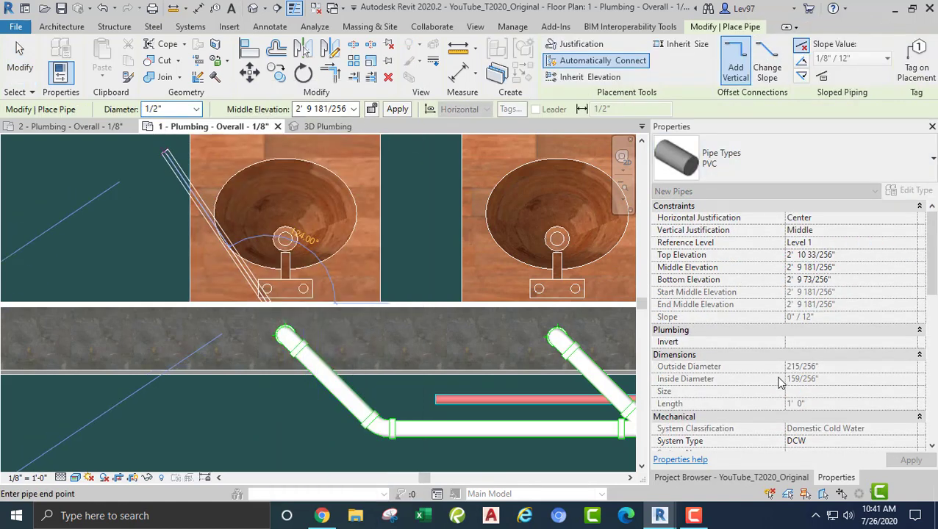
pyautogui.click(268, 353)
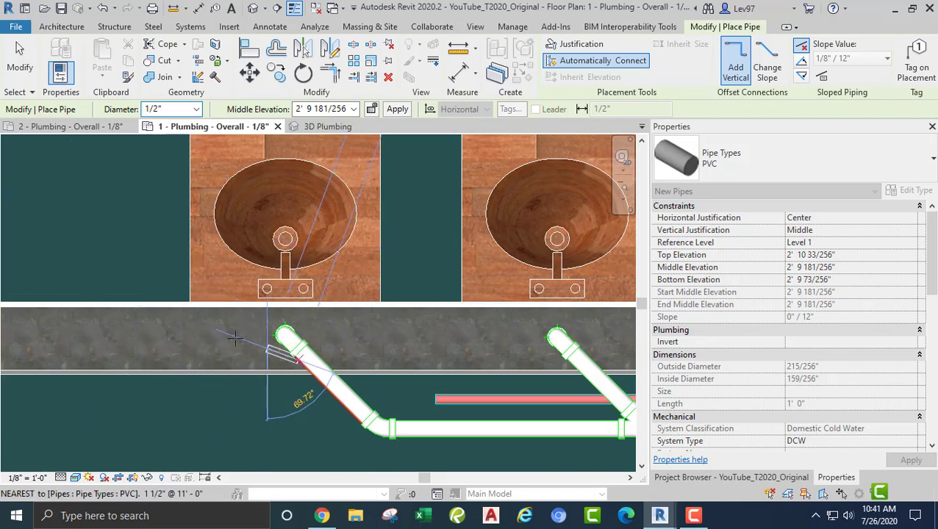
# Display the floor plan in wireframe and end pipe placement
pyautogui.click(74, 481)
pyautogui.click(94, 389)
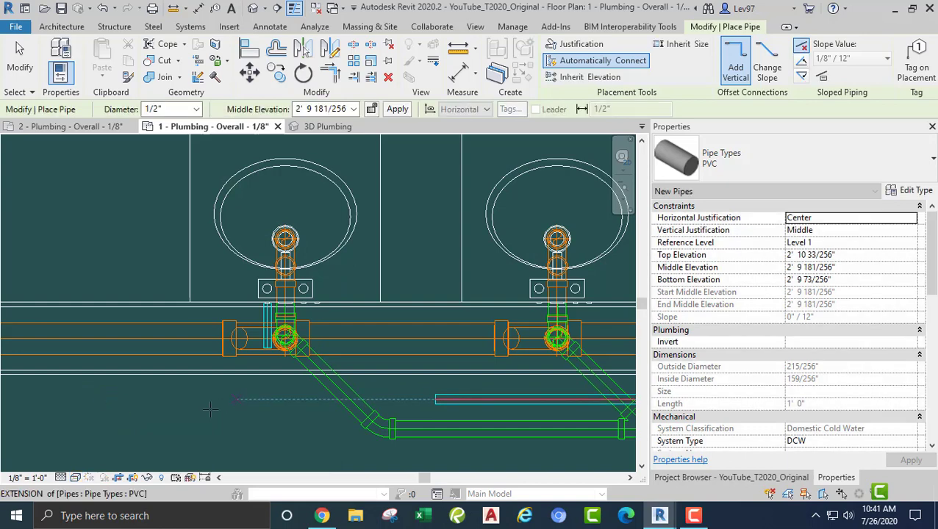
pyautogui.press('Escape')
pyautogui.press('Escape')
# Draw the 1/2" pipe onward from its open end at middle elevation 10' 6", straight down the plan beyond the lavatory wall
pyautogui.moveTo(285, 414); pyautogui.dragTo(295, 381, button='middle')
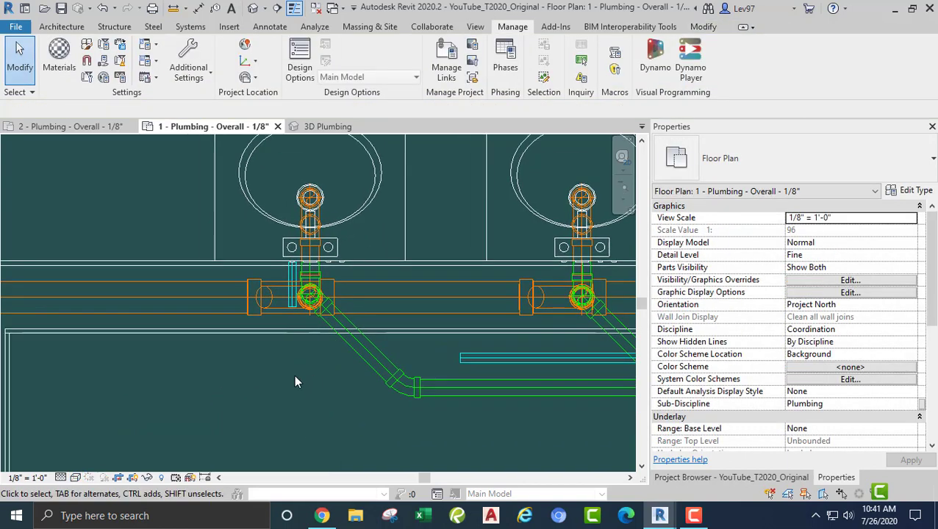
pyautogui.scroll(2, 201, 243)
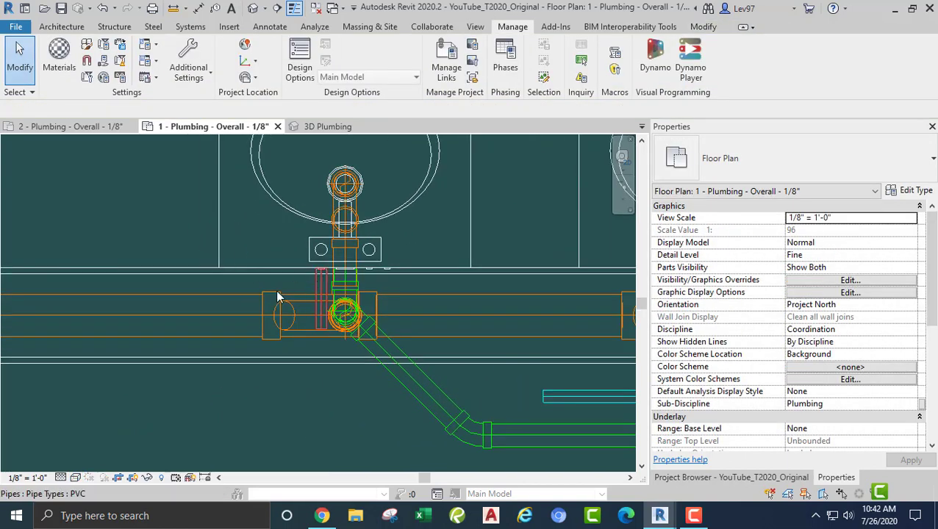
pyautogui.click(319, 323)
pyautogui.rightClick(321, 332)
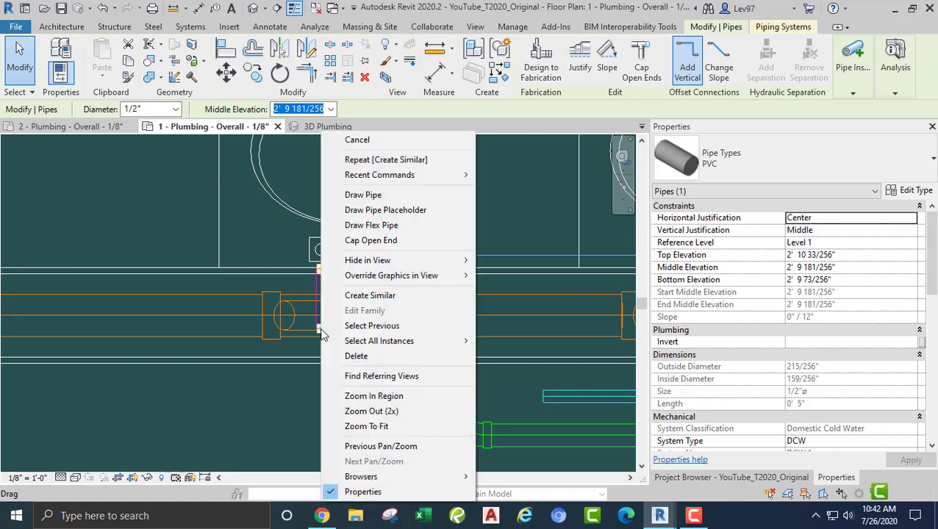
pyautogui.click(334, 192)
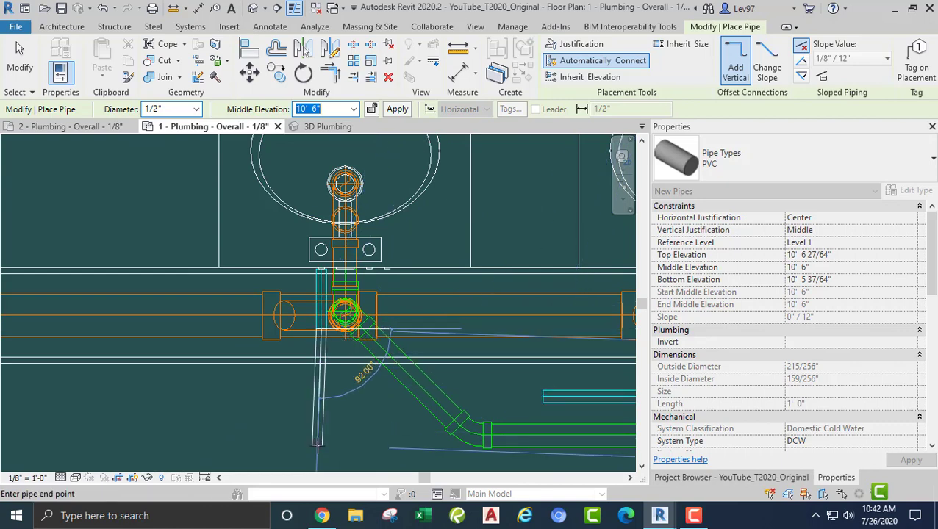
pyautogui.click(316, 442)
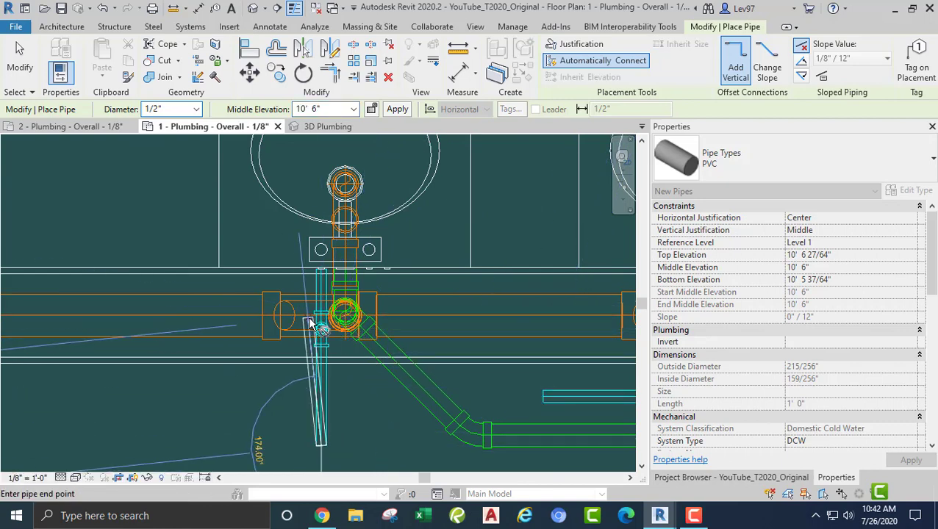
pyautogui.press('Escape')
pyautogui.press('Escape')
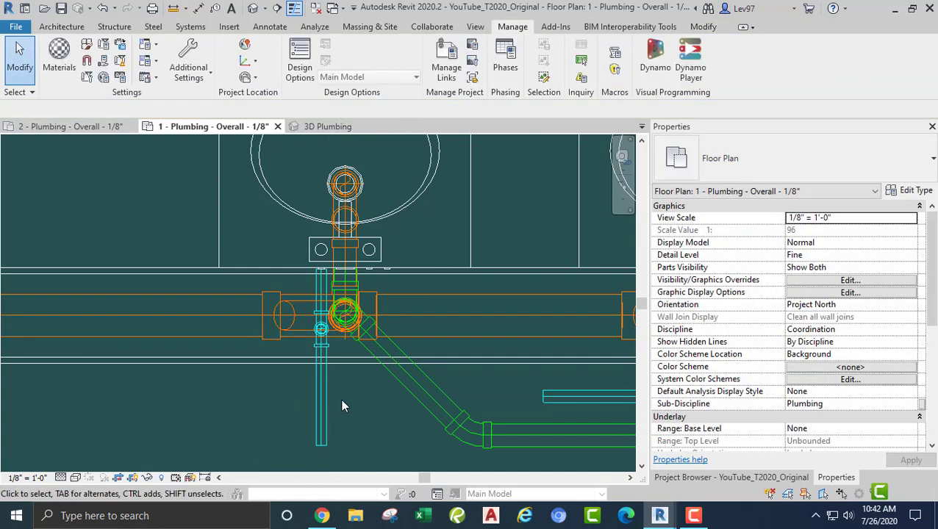
# Examine in 3D the new cold water drop from the lavatory connection up to its horizontal run near the vent piping
pyautogui.click(319, 400)
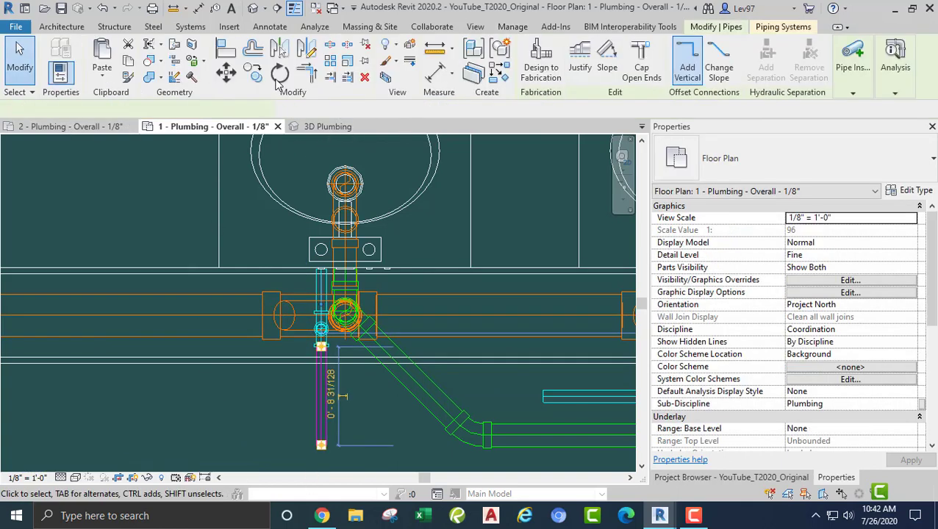
pyautogui.click(320, 127)
pyautogui.scroll(5, 317, 401)
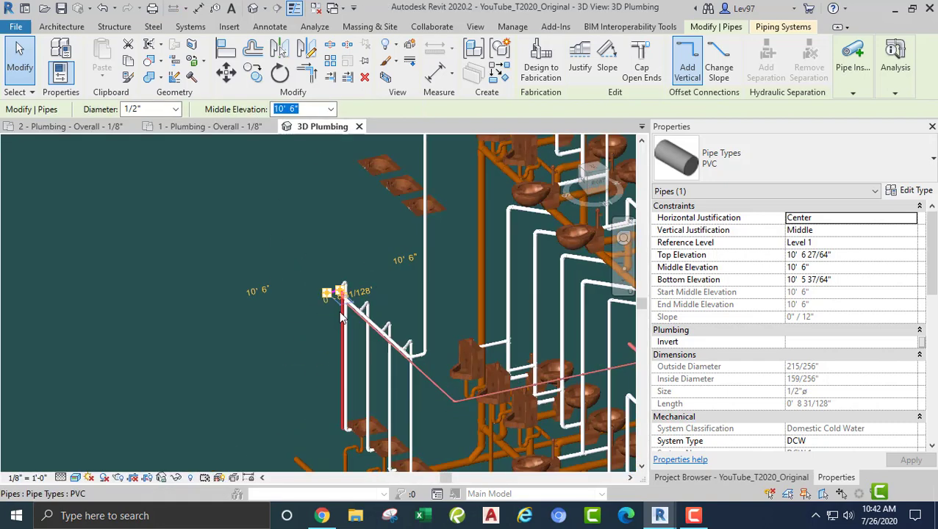
pyautogui.scroll(8, 341, 316)
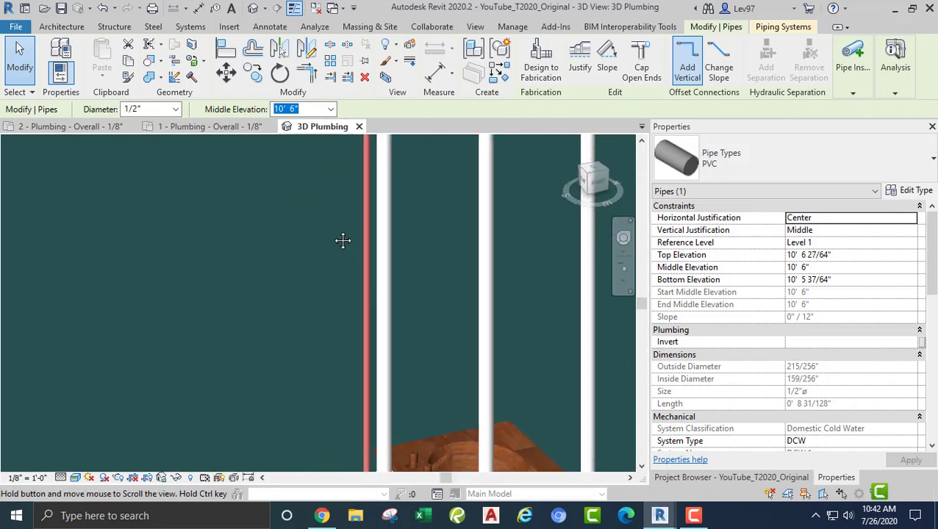
pyautogui.scroll(-6, 328, 402)
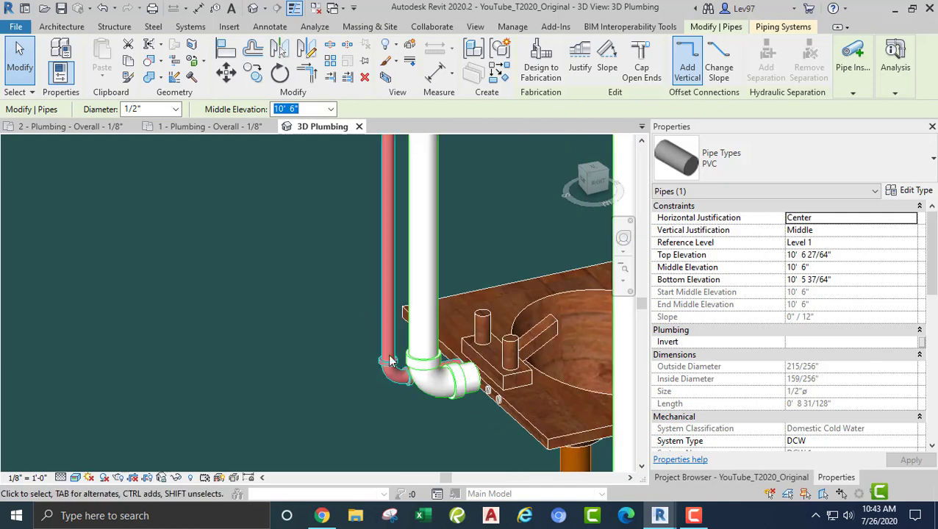
pyautogui.click(382, 327)
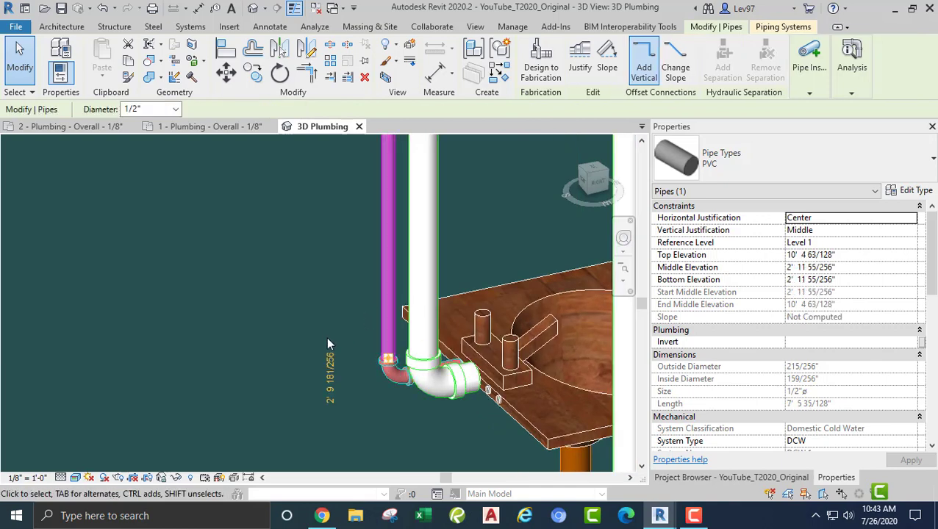
pyautogui.keyDown('shift'); pyautogui.moveTo(328, 340); pyautogui.dragTo(321, 477, button='middle'); pyautogui.keyUp('shift')
pyautogui.scroll(-6, 323, 343)
pyautogui.moveTo(316, 273); pyautogui.dragTo(321, 389, button='middle')
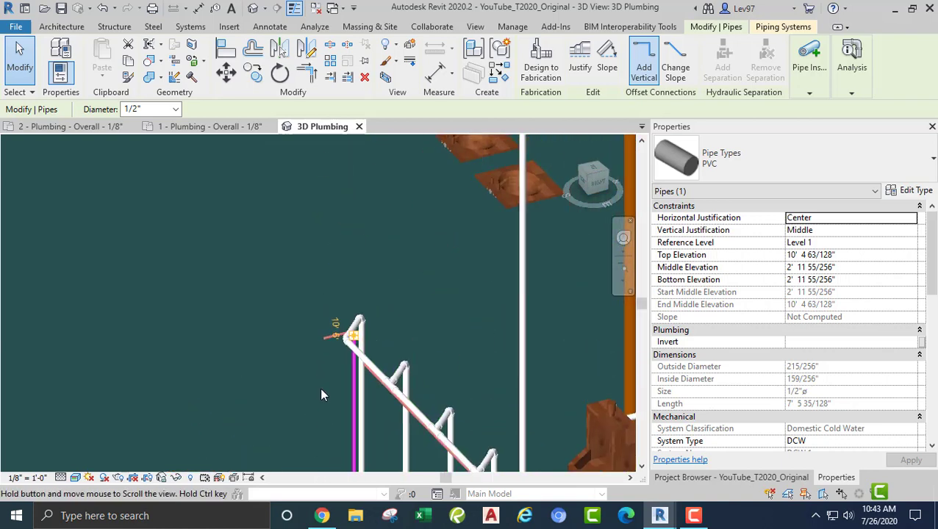
pyautogui.scroll(2, 341, 343)
pyautogui.scroll(1, 341, 346)
pyautogui.click(247, 259)
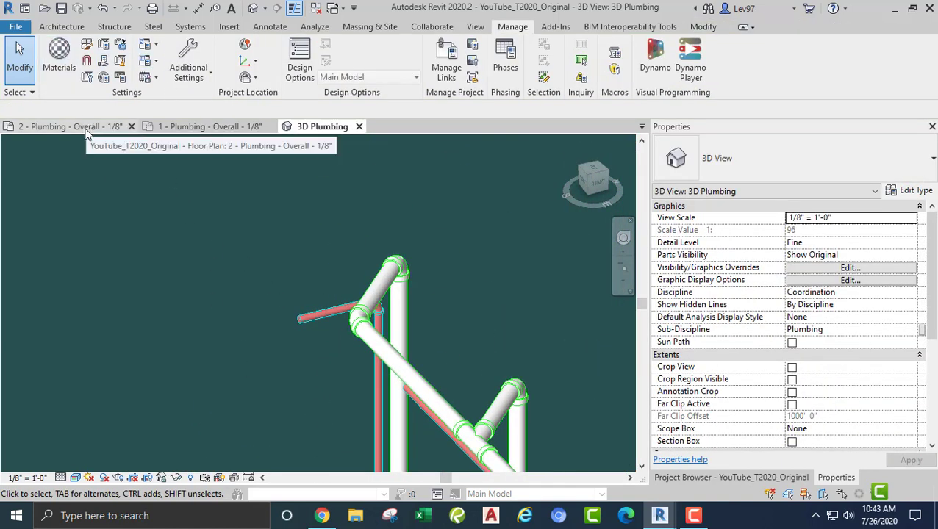
# Return to the first-floor plumbing plan and undo the last pipe drawn from the lavatory stub
pyautogui.click(221, 128)
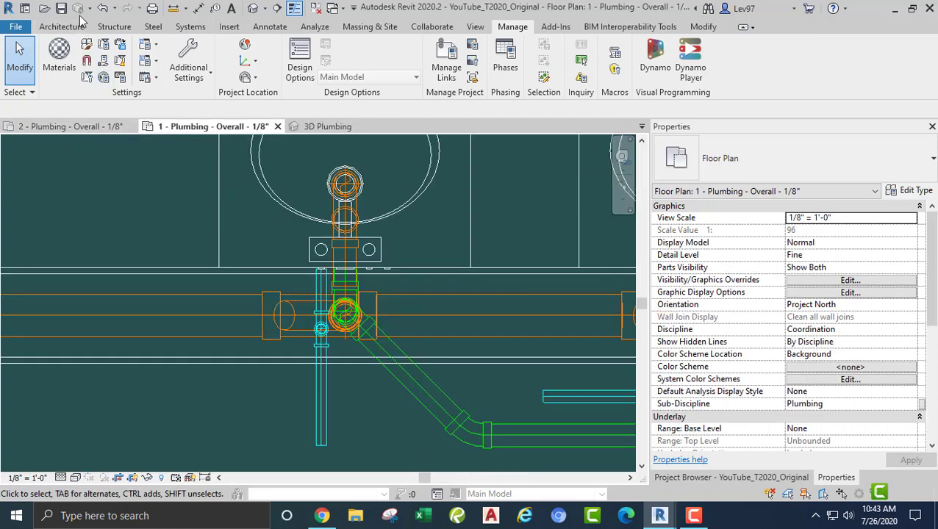
pyautogui.click(105, 9)
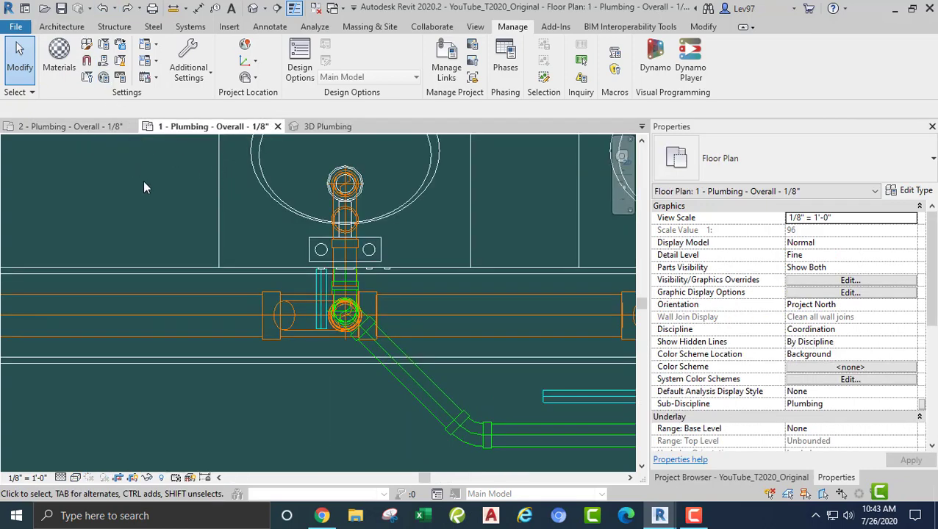
# Draw a vertical 1/2" riser from the lavatory stub's open end up to a middle elevation of 10' 6"
pyautogui.moveTo(207, 277); pyautogui.dragTo(219, 206, button='middle')
pyautogui.click(330, 214)
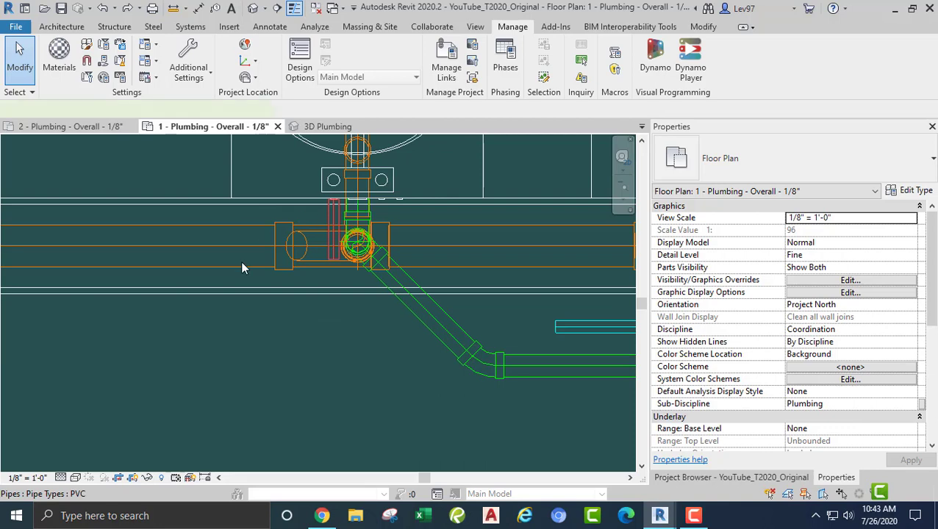
pyautogui.rightClick(332, 263)
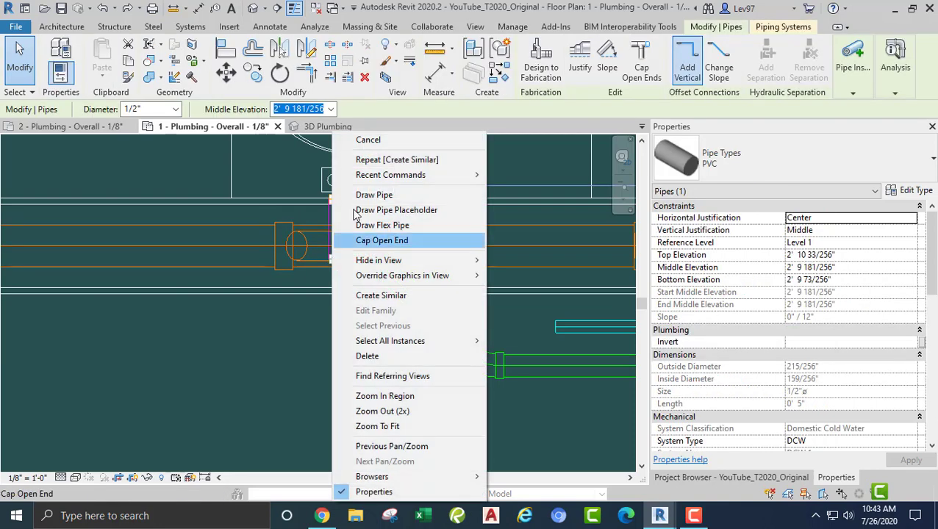
pyautogui.click(374, 194)
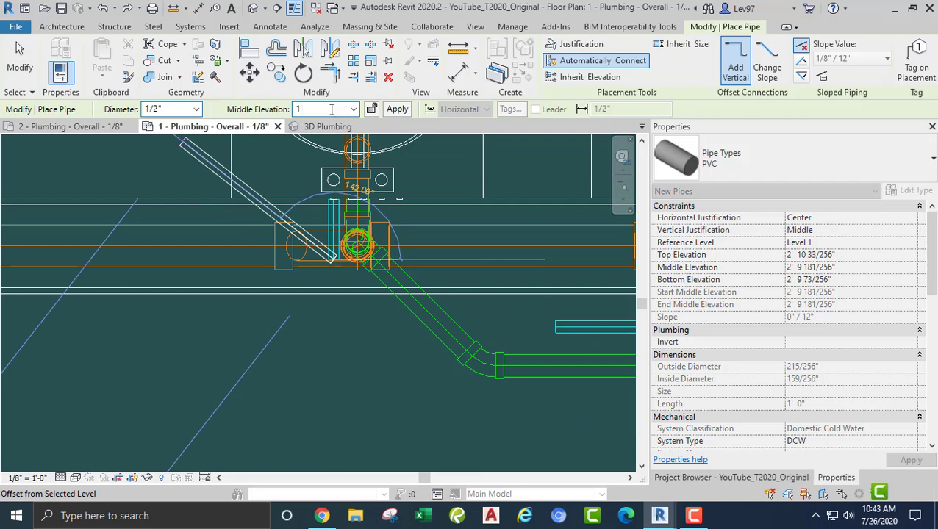
pyautogui.click(331, 108)
pyautogui.write("10' 6")
pyautogui.press('Return')
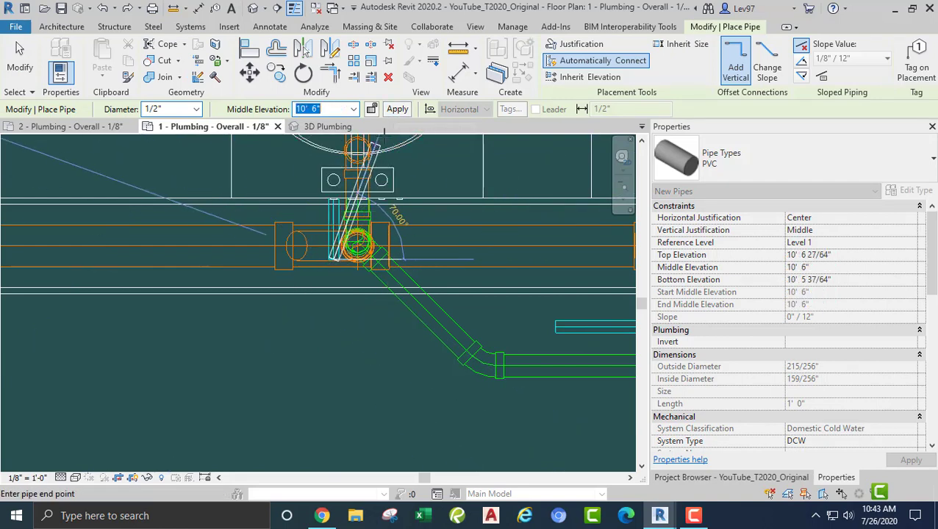
pyautogui.press('Escape')
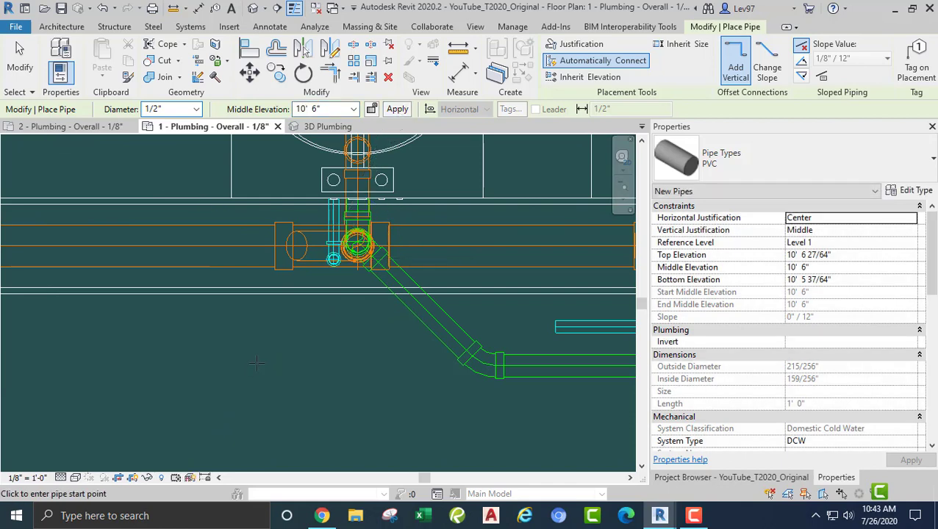
pyautogui.press('Escape')
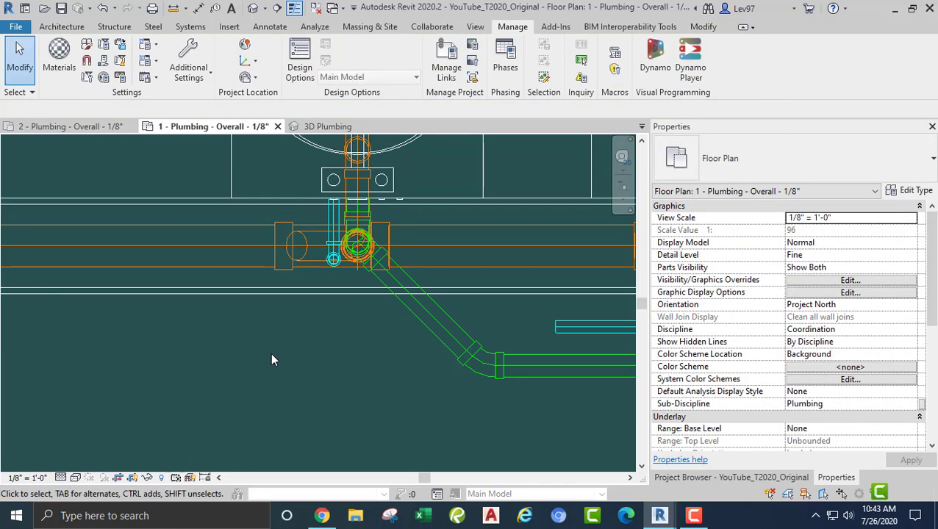
# Draw a 1/2" pipe at 10' 6" elevation from the top of the riser, straight down the plan to just beyond the lavatory wall
pyautogui.moveTo(271, 352); pyautogui.dragTo(234, 370, button='middle')
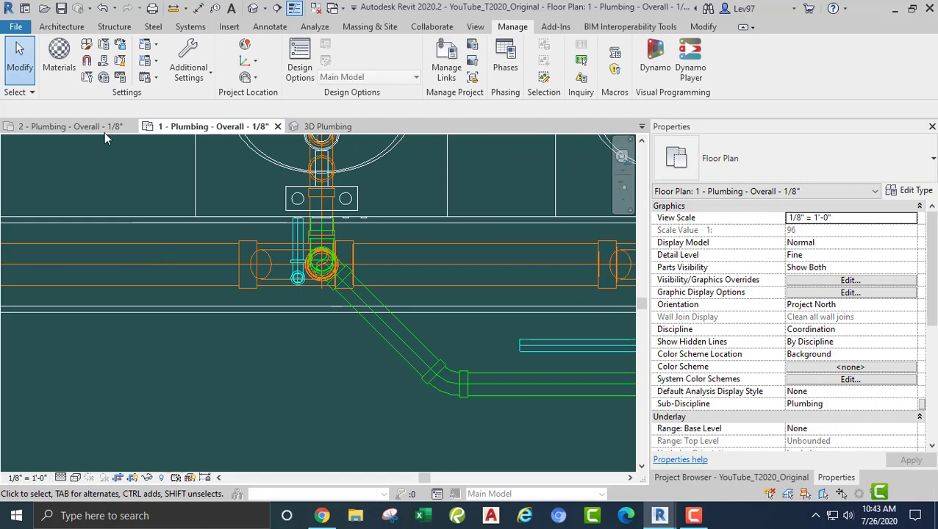
pyautogui.click(317, 128)
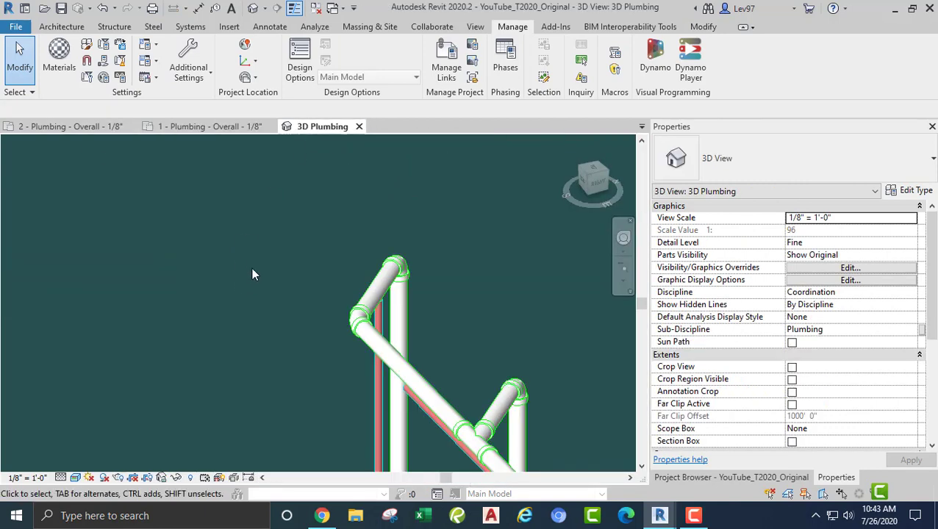
pyautogui.moveTo(228, 213); pyautogui.dragTo(213, 170, button='middle')
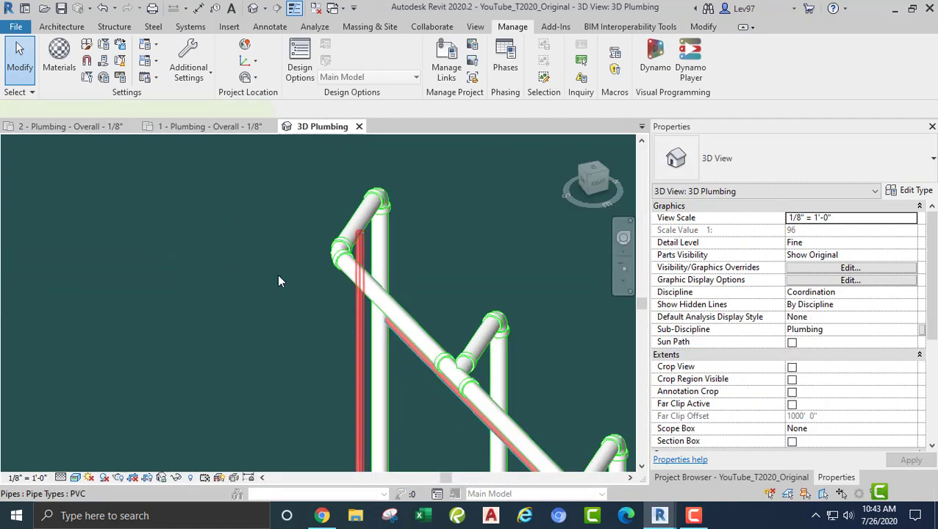
pyautogui.scroll(3, 298, 213)
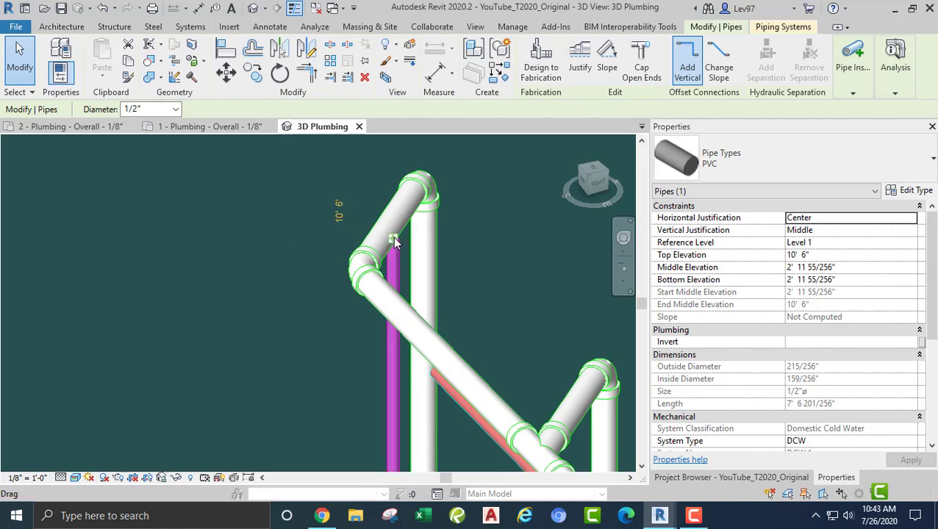
pyautogui.rightClick(395, 241)
pyautogui.click(444, 161)
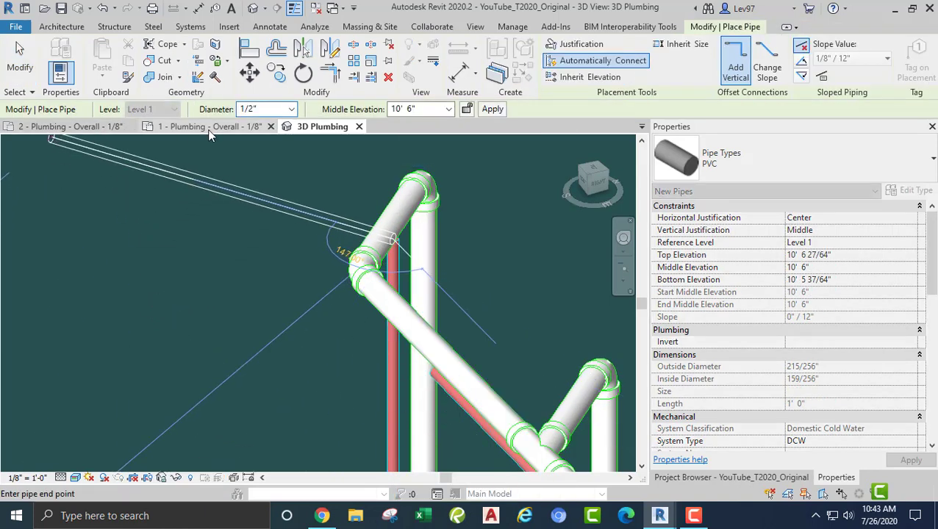
pyautogui.click(209, 134)
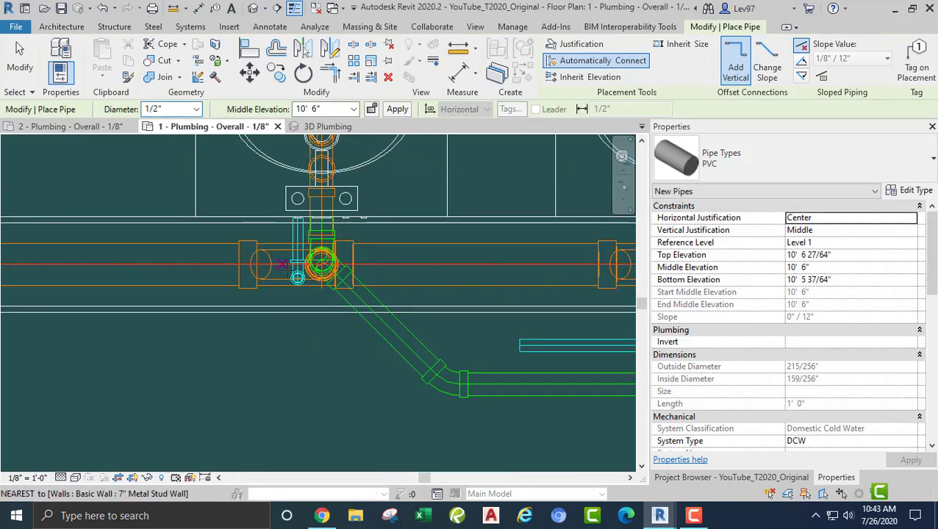
pyautogui.scroll(6, 290, 275)
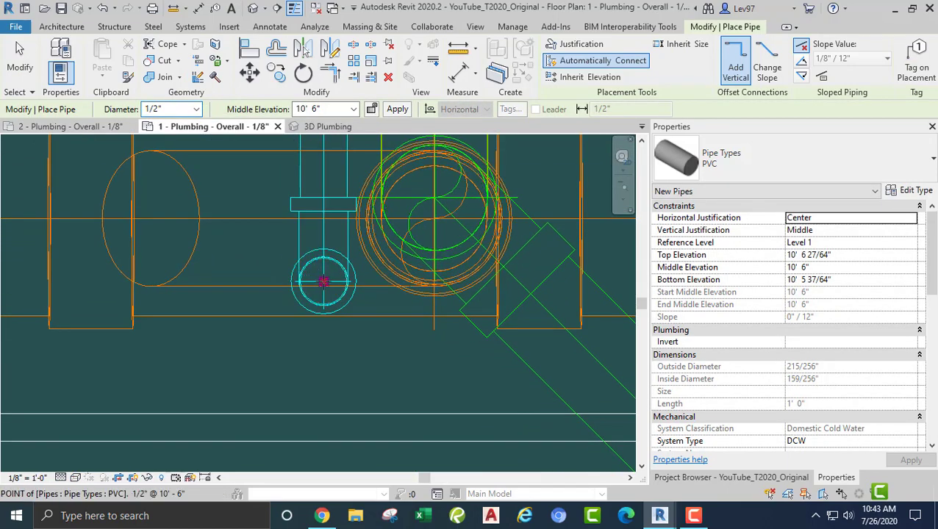
pyautogui.scroll(-5, 345, 279)
pyautogui.moveTo(367, 283); pyautogui.dragTo(367, 216, button='middle')
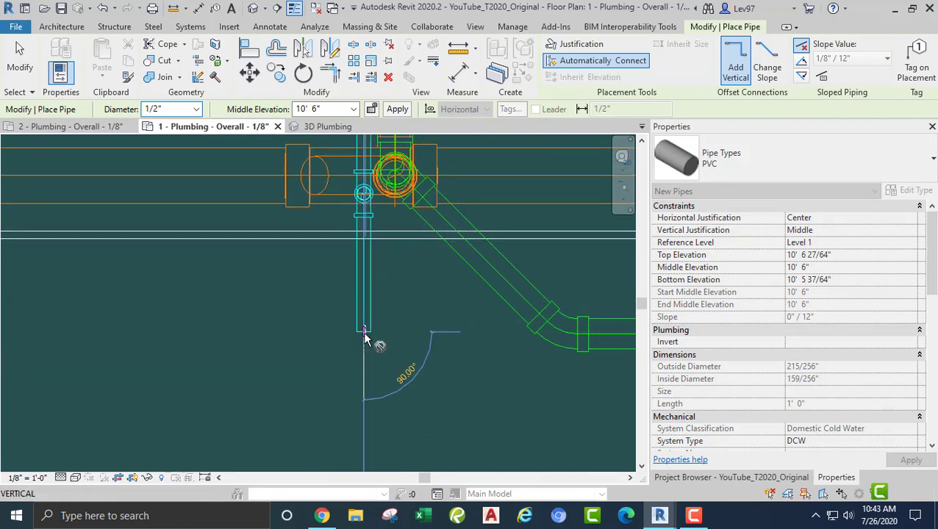
# Undo the 10' 6" branch and riser drawn at the first lavatory, and remove the remaining short stub
pyautogui.press('Escape')
pyautogui.press('Escape')
pyautogui.scroll(-3, 332, 341)
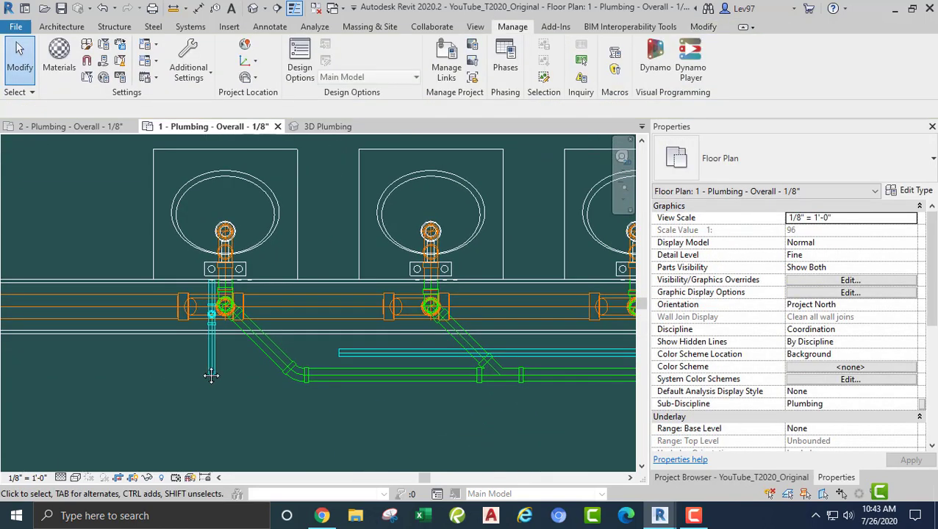
pyautogui.moveTo(211, 375); pyautogui.dragTo(231, 371, button='middle')
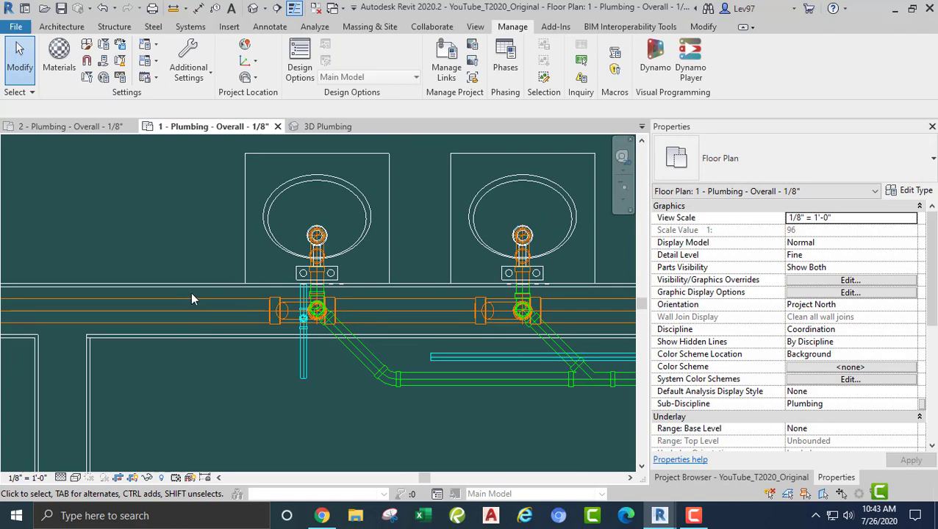
pyautogui.moveTo(215, 255); pyautogui.dragTo(267, 211, button='middle')
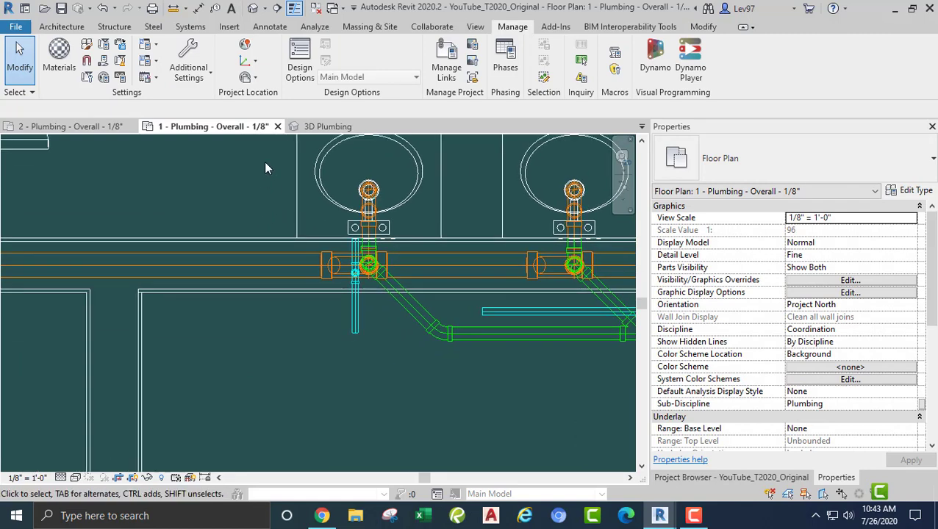
pyautogui.click(104, 9)
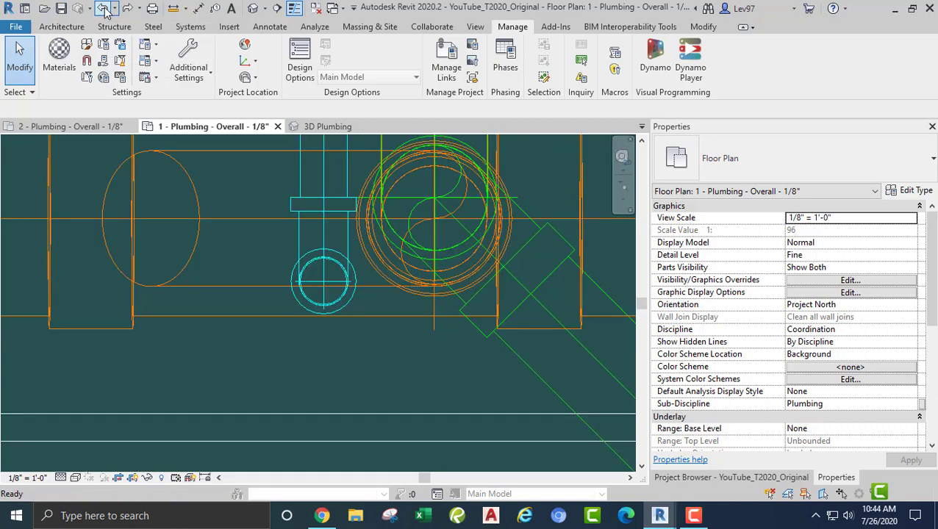
pyautogui.click(104, 10)
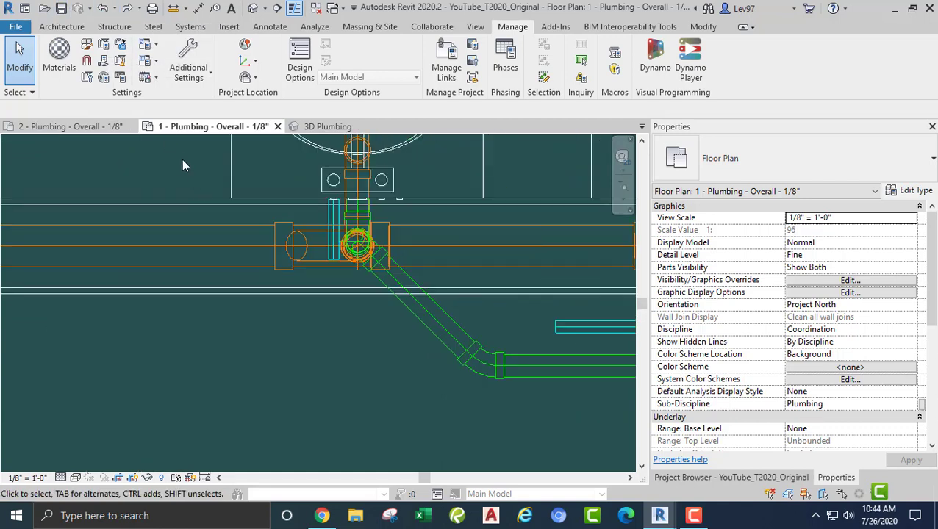
pyautogui.click(270, 224)
pyautogui.press('Escape')
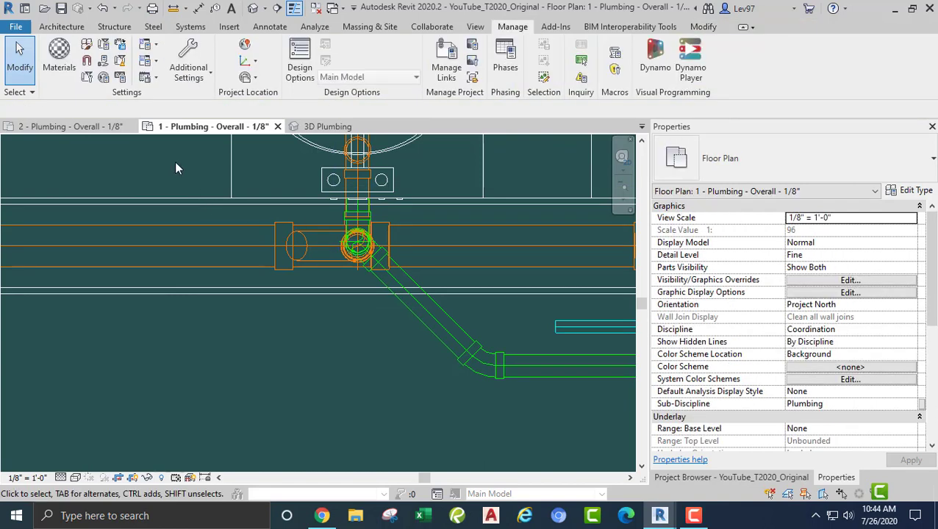
# Draw a short 1/2" cold water pipe from the end lavatory's cold water connector straight down the plan into the wall cavity
pyautogui.moveTo(174, 180); pyautogui.dragTo(224, 176, button='middle')
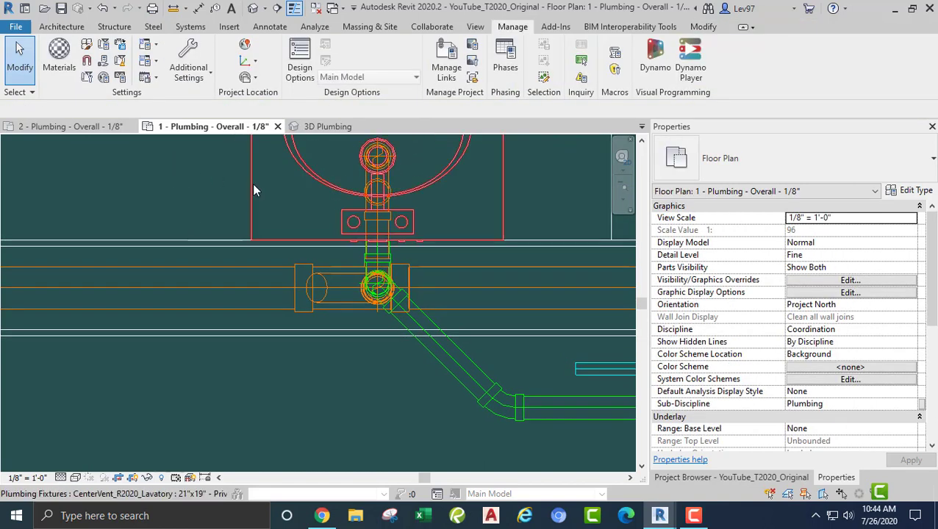
pyautogui.click(252, 184)
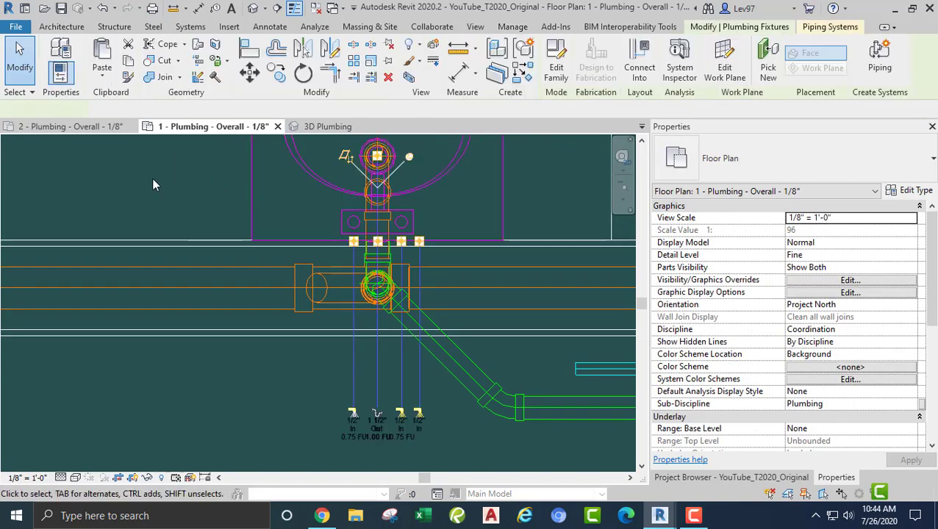
pyautogui.rightClick(355, 246)
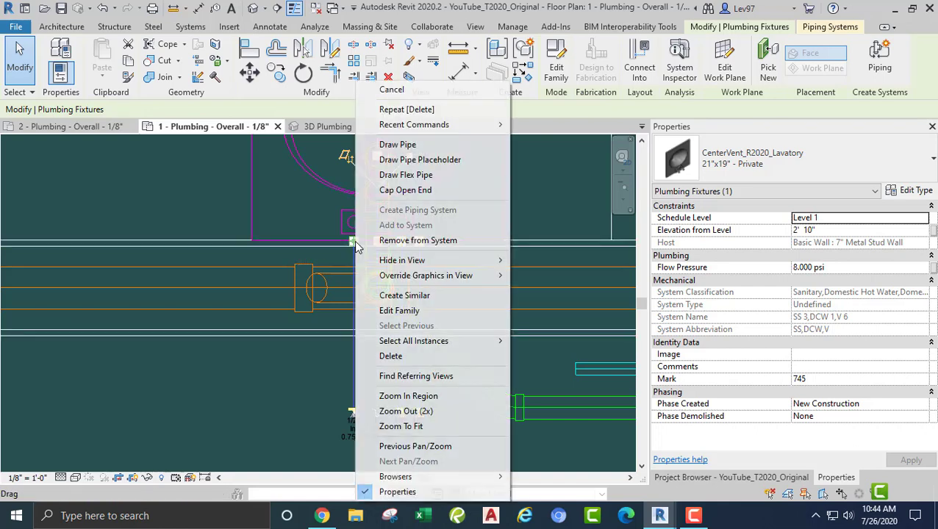
pyautogui.click(396, 146)
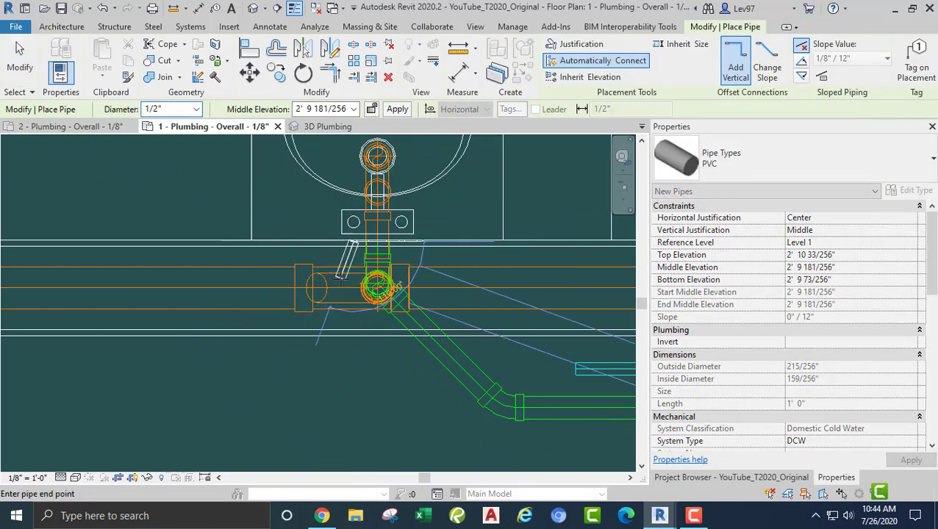
pyautogui.scroll(1, 344, 285)
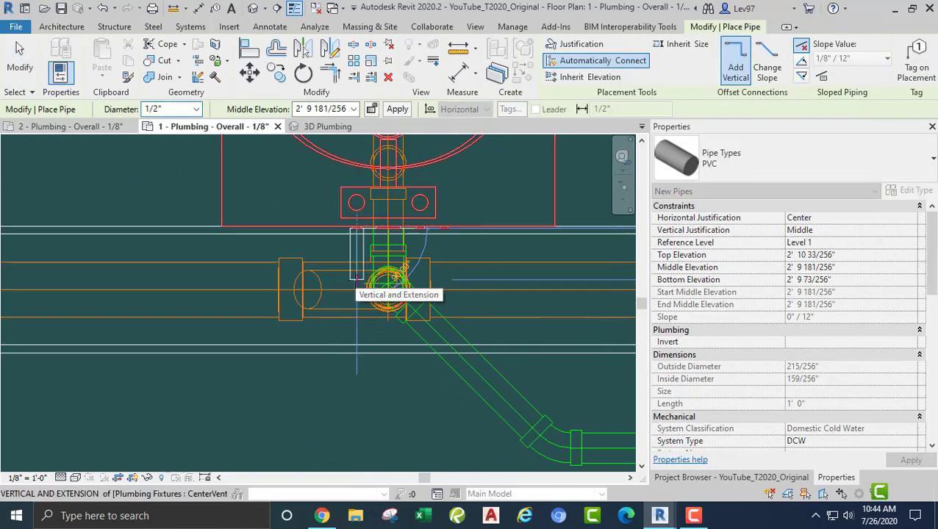
pyautogui.click(356, 279)
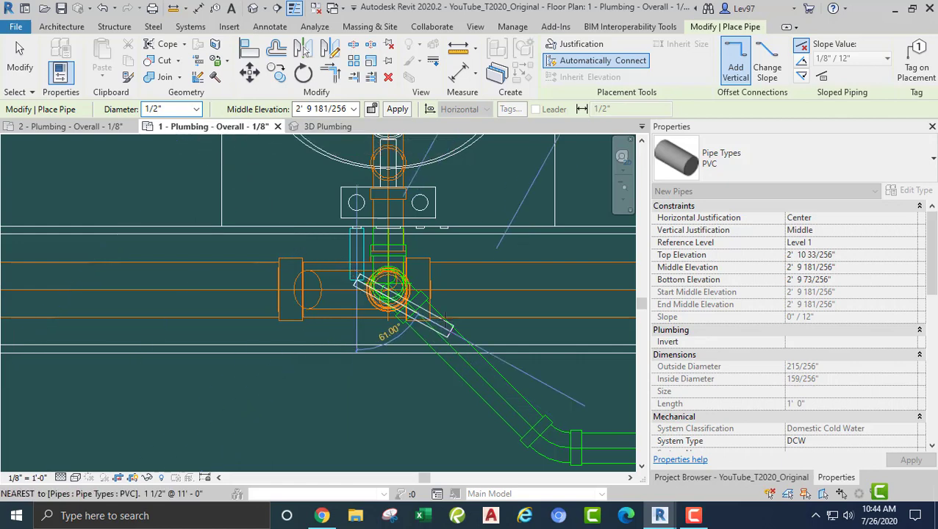
# Continue the pipe at a 10' 6" middle elevation past the wall, then turn it toward the existing horizontal cold water run
pyautogui.scroll(-2, 441, 318)
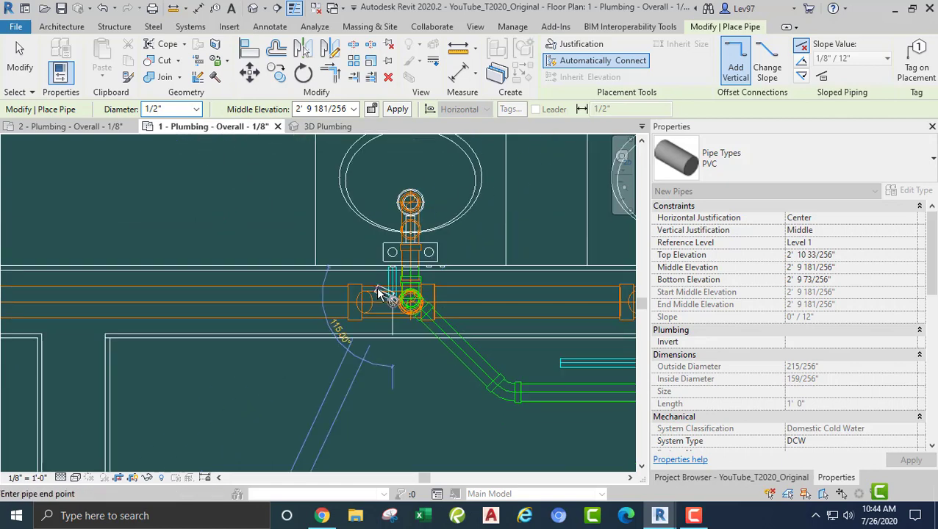
pyautogui.click(328, 109)
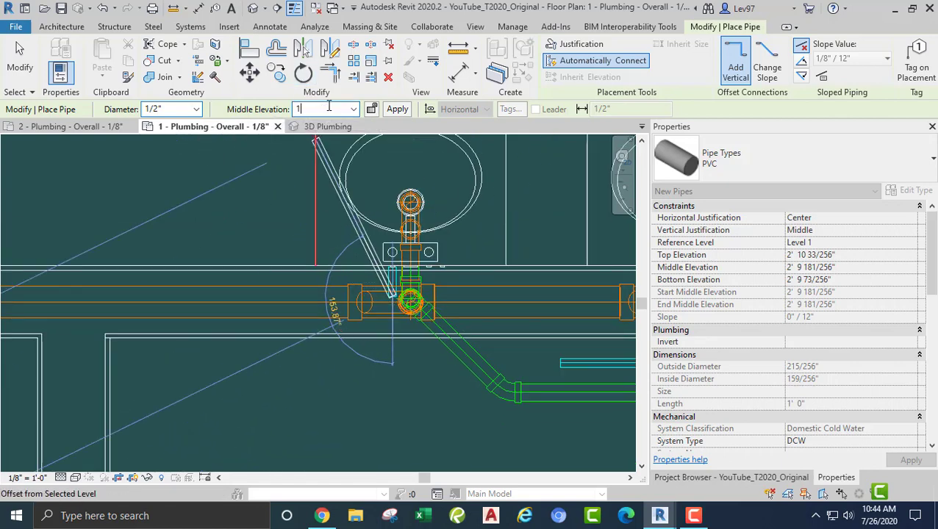
pyautogui.write('10 6')
pyautogui.press('Return')
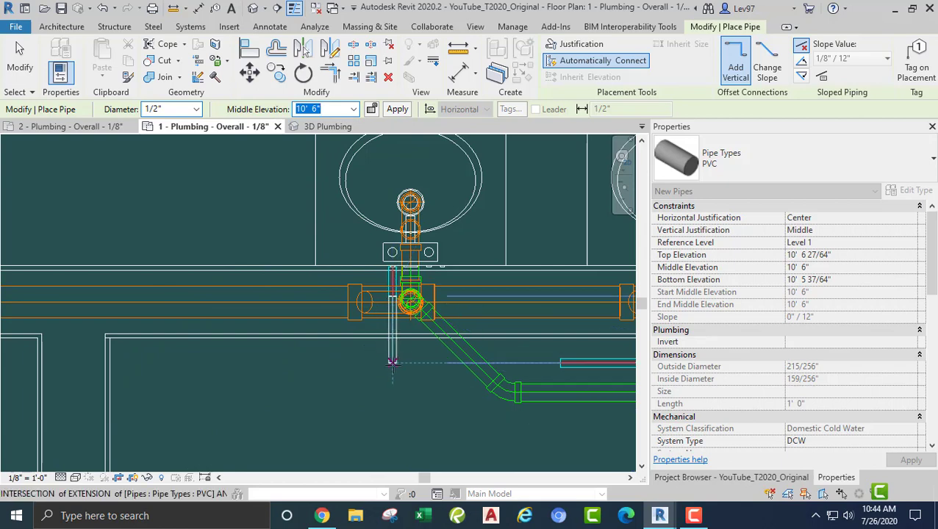
pyautogui.click(392, 361)
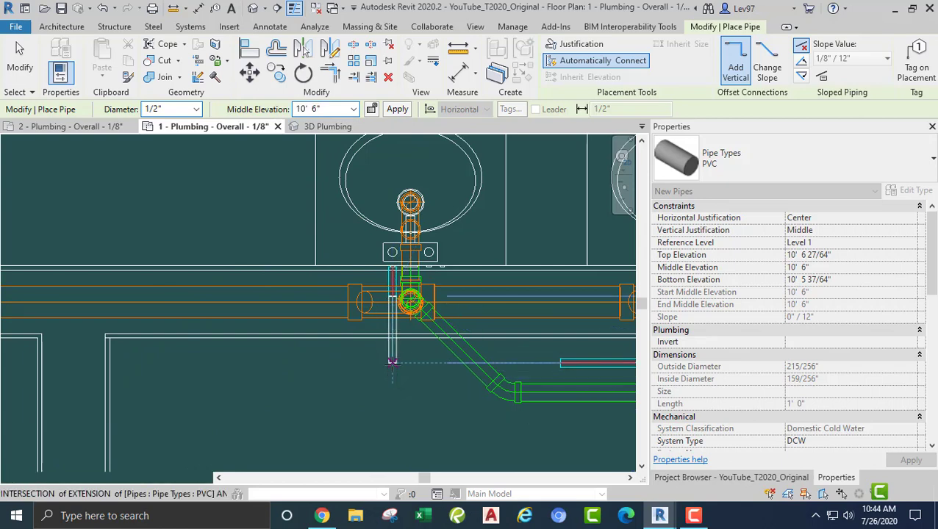
pyautogui.click(522, 364)
pyautogui.press('Escape')
pyautogui.press('Escape')
# Extend the open end of the new 1/2" branch to join the open end of the 3/4" cold water run
pyautogui.moveTo(380, 401); pyautogui.dragTo(173, 387, button='middle')
pyautogui.scroll(1, 375, 314)
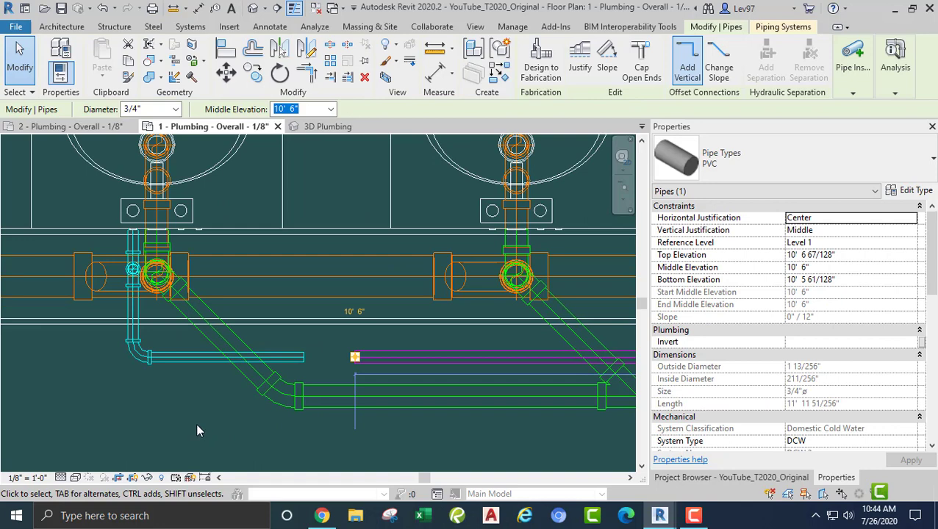
pyautogui.press('Escape')
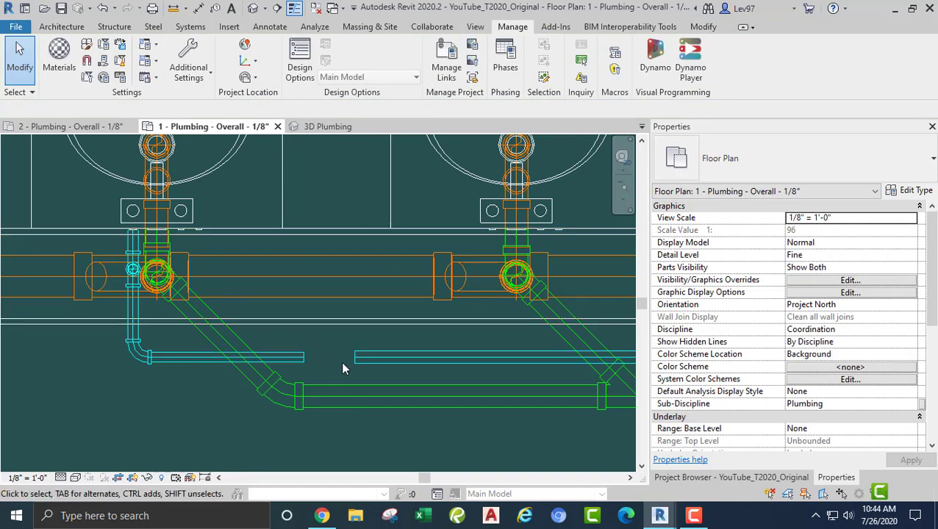
pyautogui.moveTo(341, 369); pyautogui.dragTo(343, 368, button='middle')
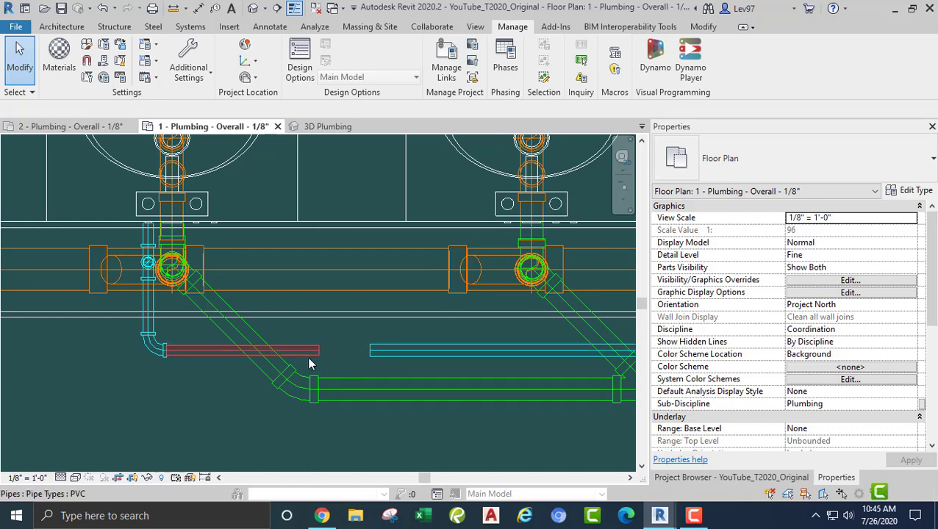
pyautogui.click(309, 359)
pyautogui.click(345, 358)
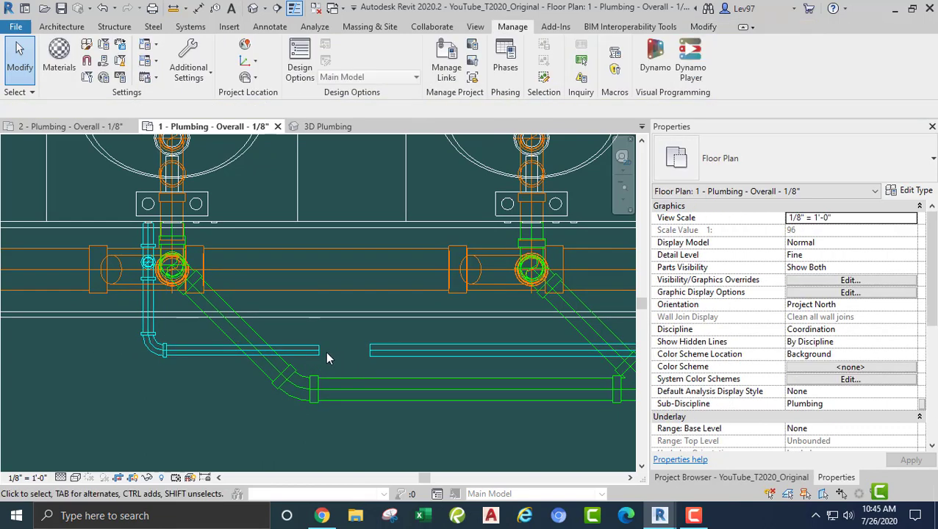
pyautogui.click(318, 355)
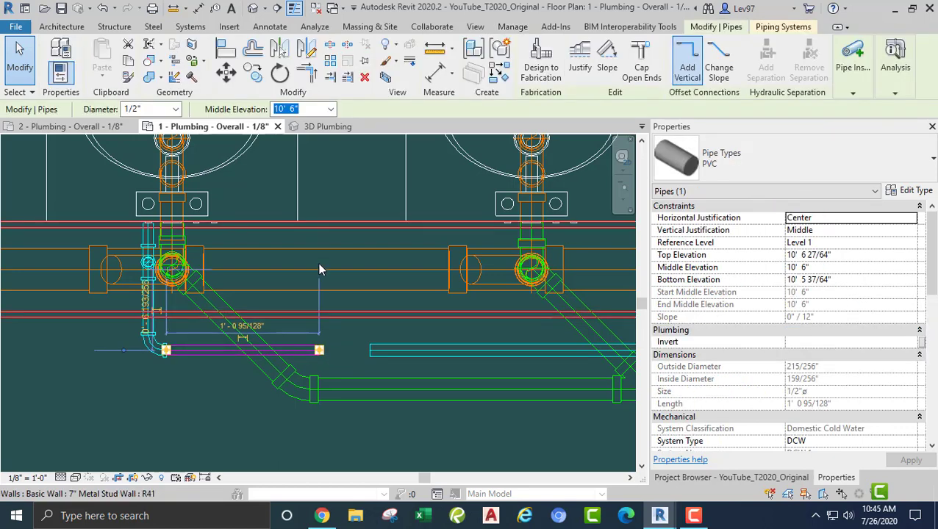
pyautogui.click(352, 348)
pyautogui.click(323, 352)
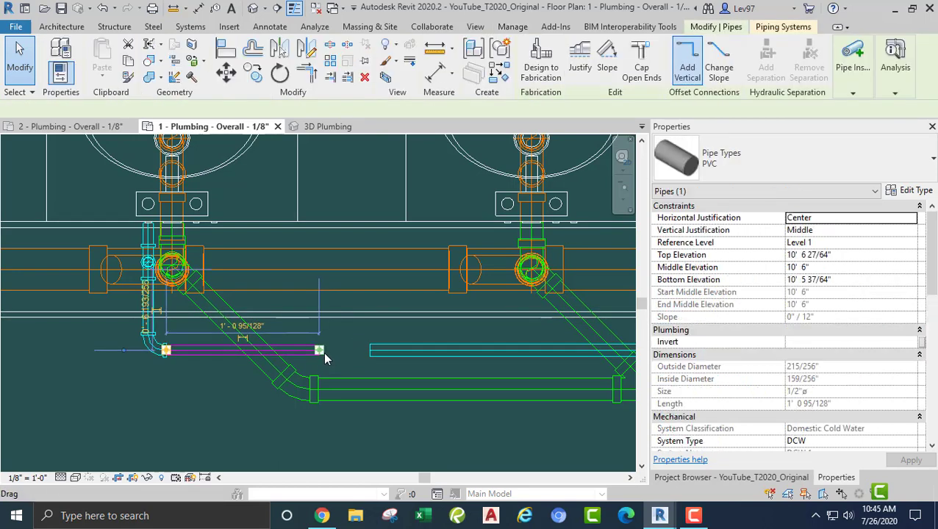
pyautogui.moveTo(321, 355); pyautogui.dragTo(370, 351)
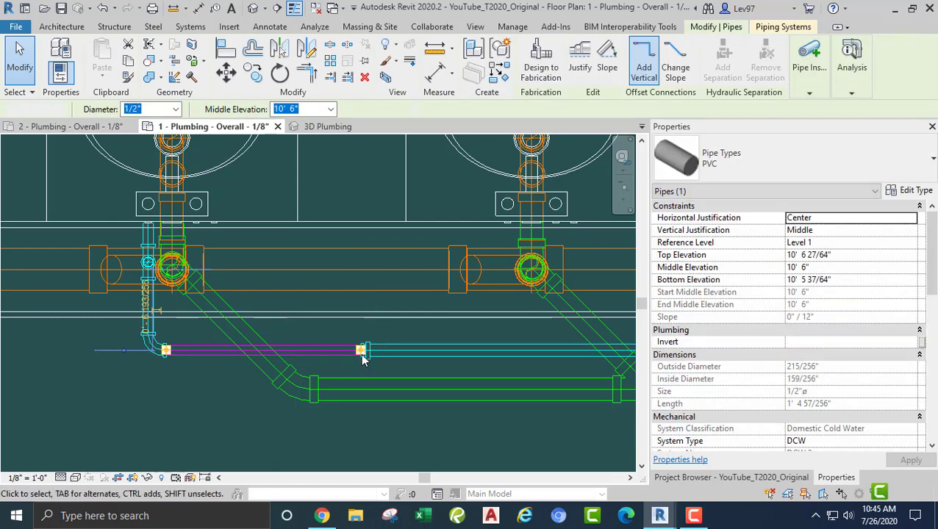
pyautogui.click(347, 335)
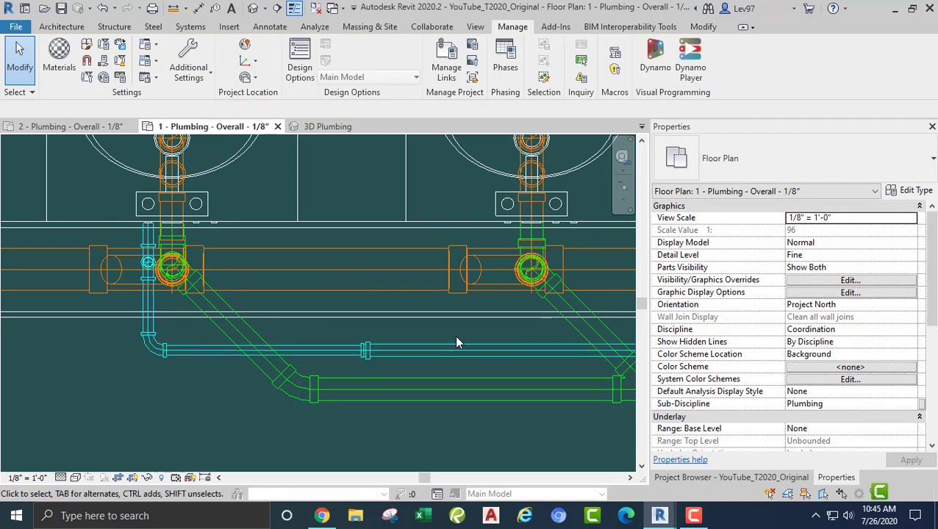
# Draw a short 1/2" pipe from the second lavatory's cold water connector straight down the plan into the wall cavity
pyautogui.scroll(-2, 454, 335)
pyautogui.moveTo(457, 338); pyautogui.dragTo(300, 382, button='middle')
pyautogui.scroll(2, 305, 313)
pyautogui.moveTo(312, 270); pyautogui.dragTo(359, 263, button='middle')
pyautogui.click(349, 242)
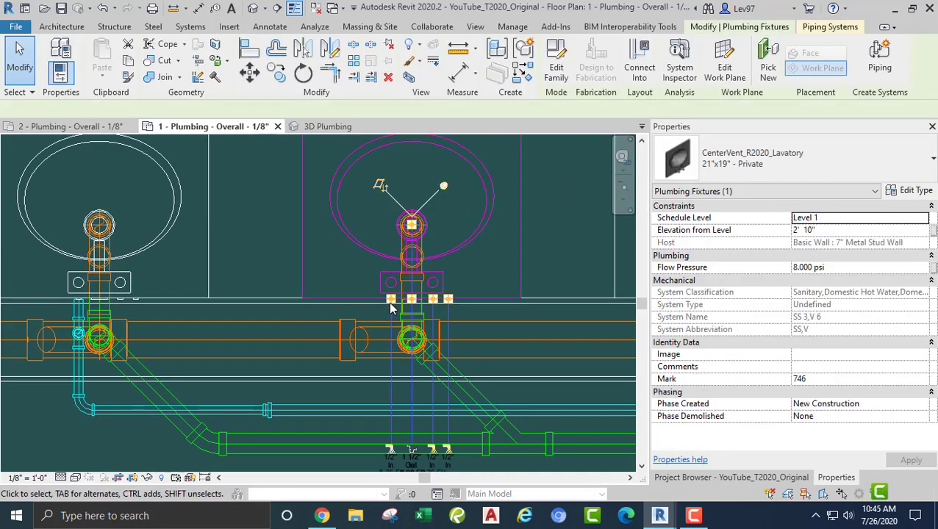
pyautogui.rightClick(391, 302)
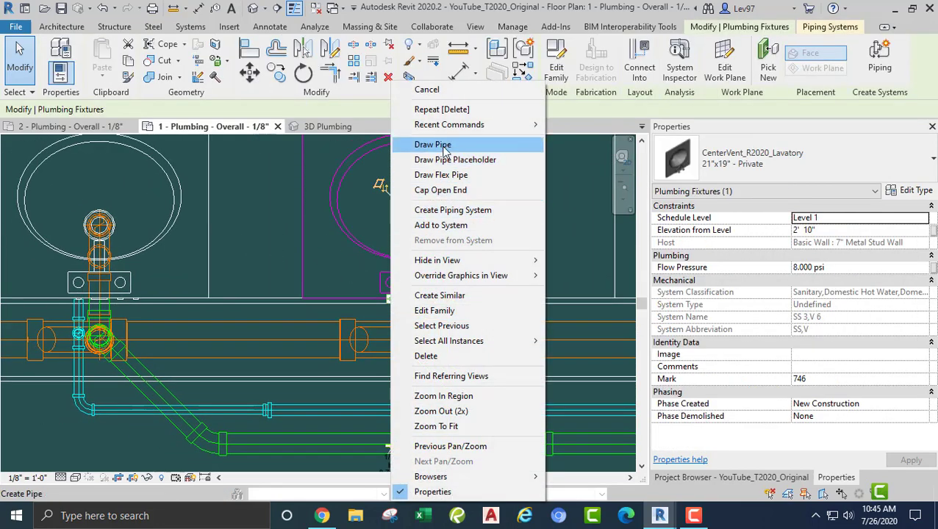
pyautogui.click(435, 144)
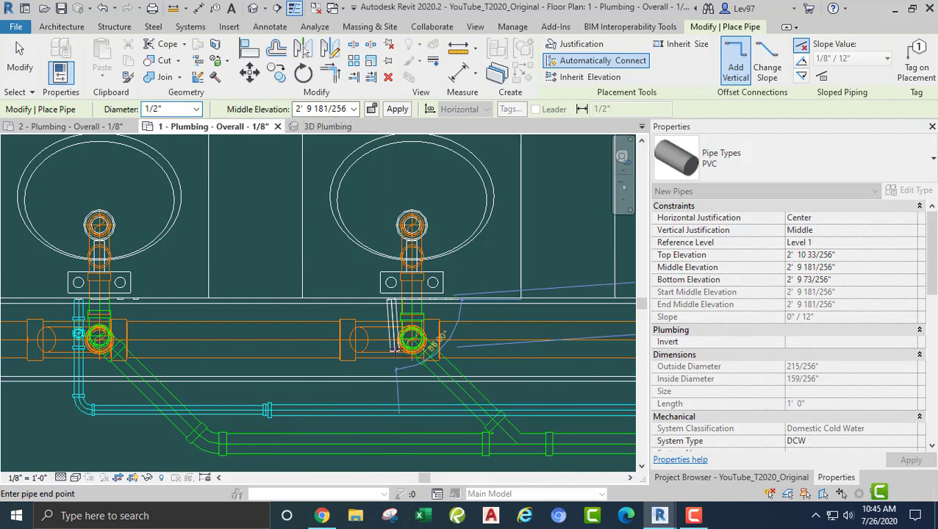
pyautogui.scroll(3, 393, 349)
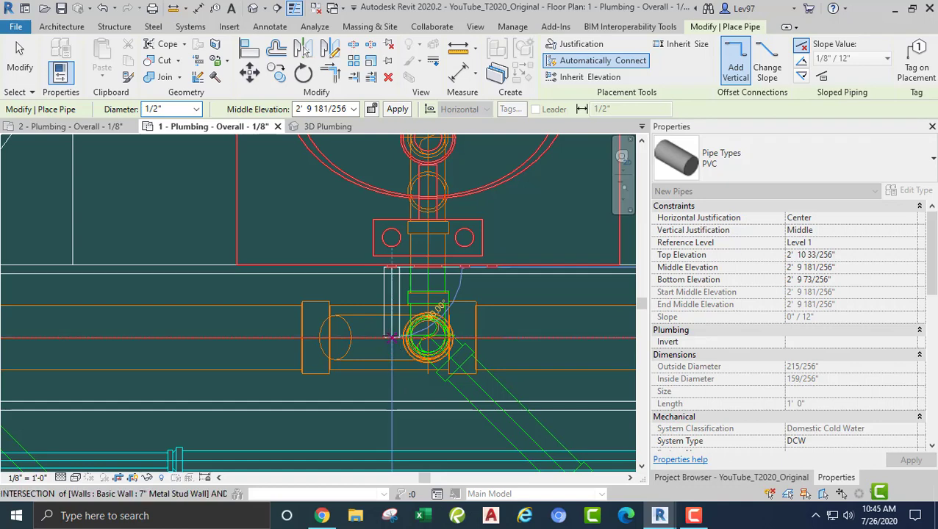
pyautogui.click(391, 291)
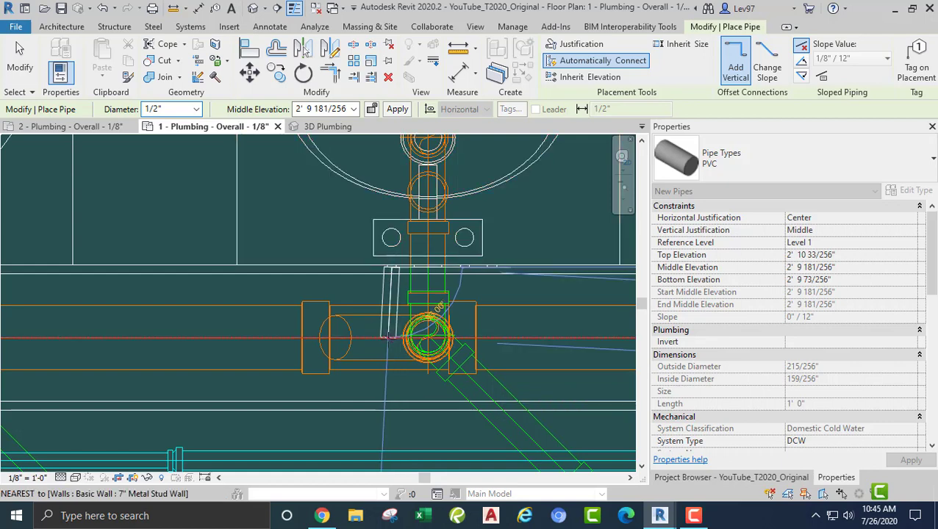
pyautogui.scroll(-3, 548, 316)
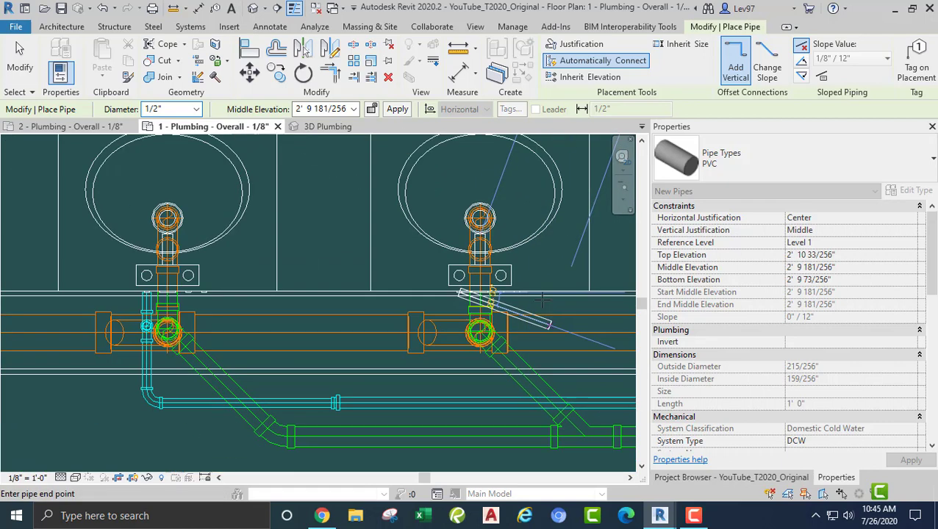
pyautogui.scroll(4, 470, 327)
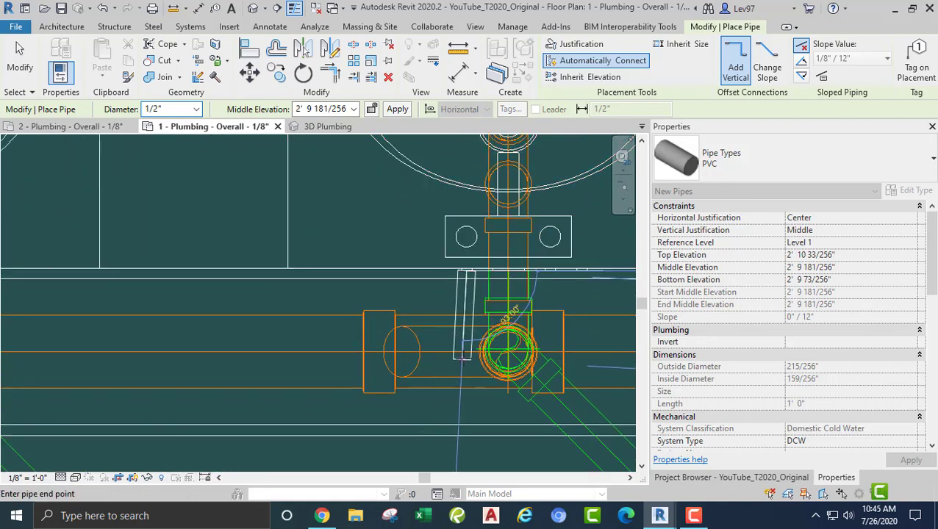
pyautogui.click(468, 365)
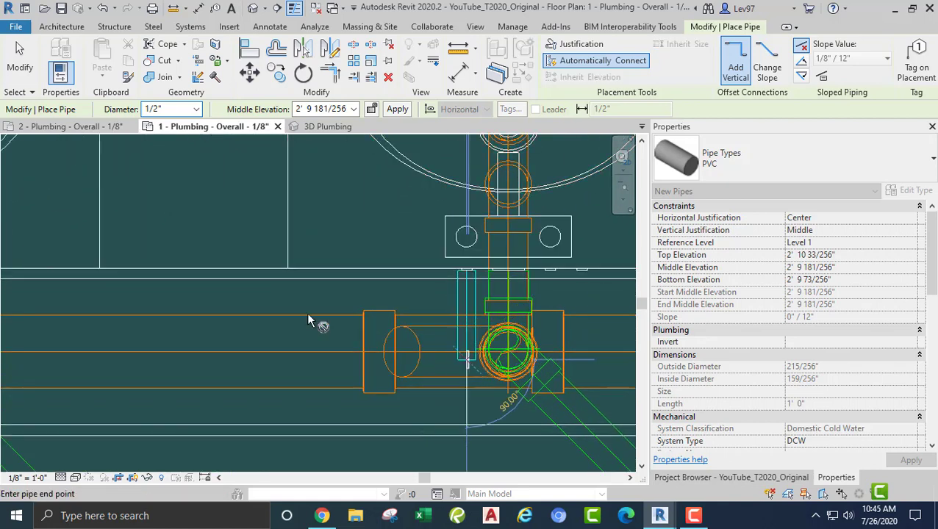
# Continue the second lavatory's 1/2" cold water pipe at a 10' 6" middle elevation and connect it to the horizontal 3/4" cold water run
pyautogui.click(325, 108)
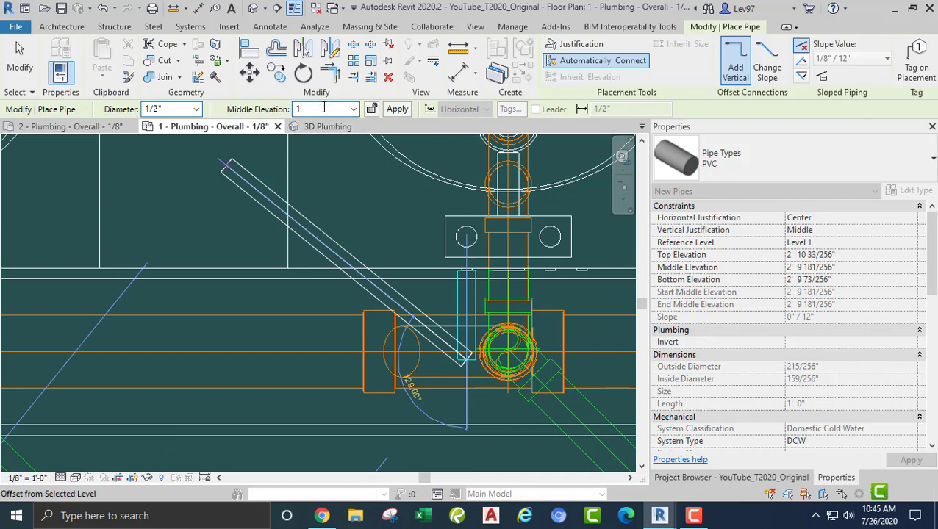
pyautogui.press('Return')
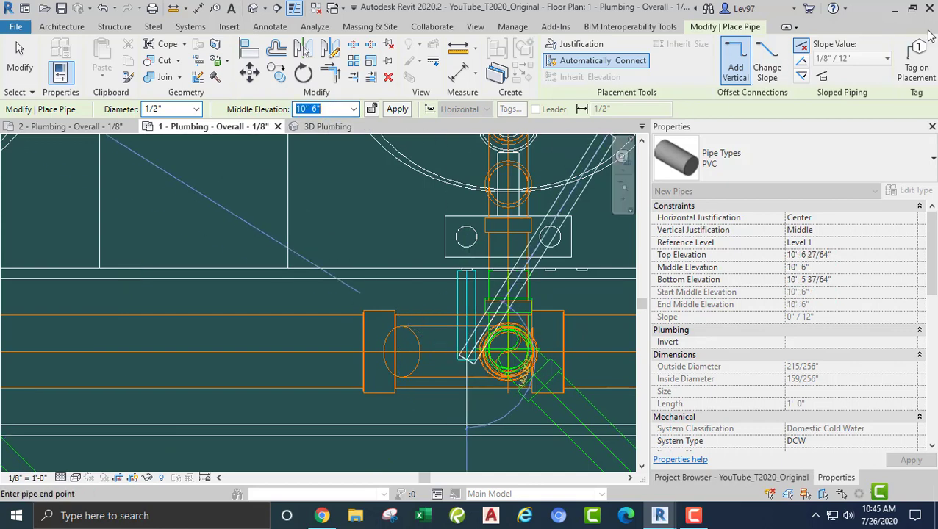
pyautogui.scroll(-1, 442, 365)
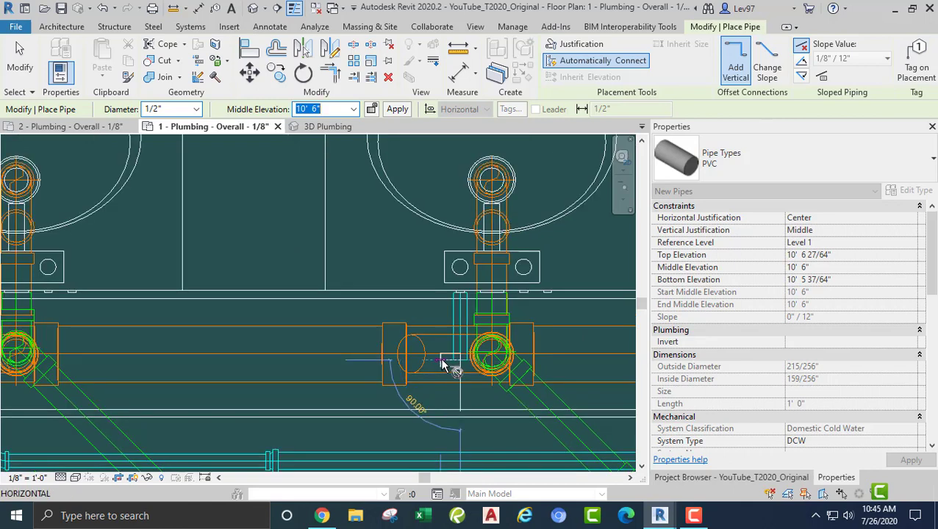
pyautogui.moveTo(446, 431); pyautogui.dragTo(423, 293, button='middle')
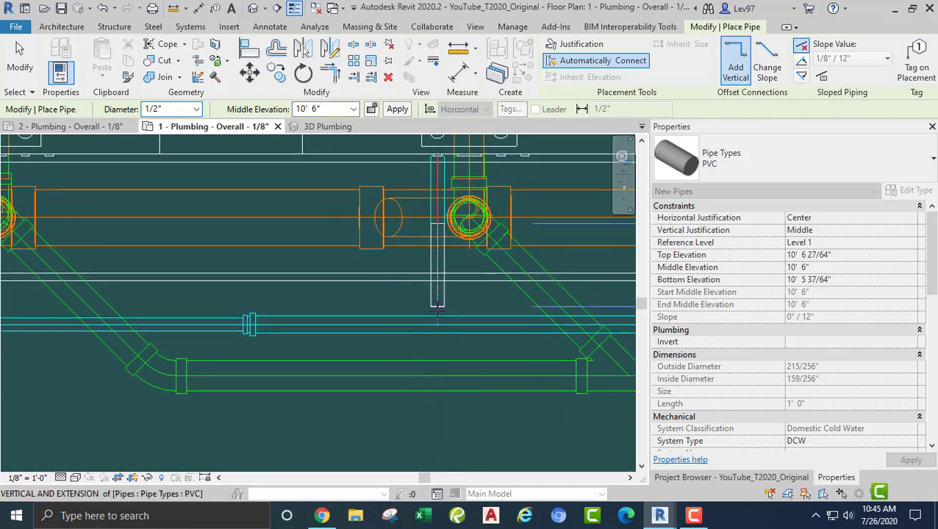
pyautogui.click(437, 323)
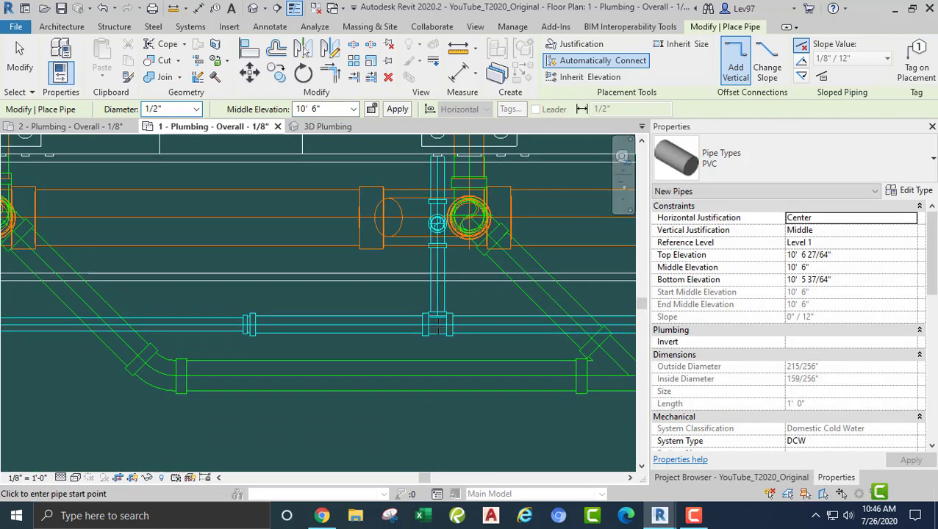
pyautogui.press('Escape')
# Examine the flow and fixture unit properties of the 3/4" cold water run feeding the lavatories
pyautogui.scroll(-2, 457, 324)
pyautogui.moveTo(442, 350); pyautogui.dragTo(133, 379, button='middle')
pyautogui.scroll(-2, 314, 328)
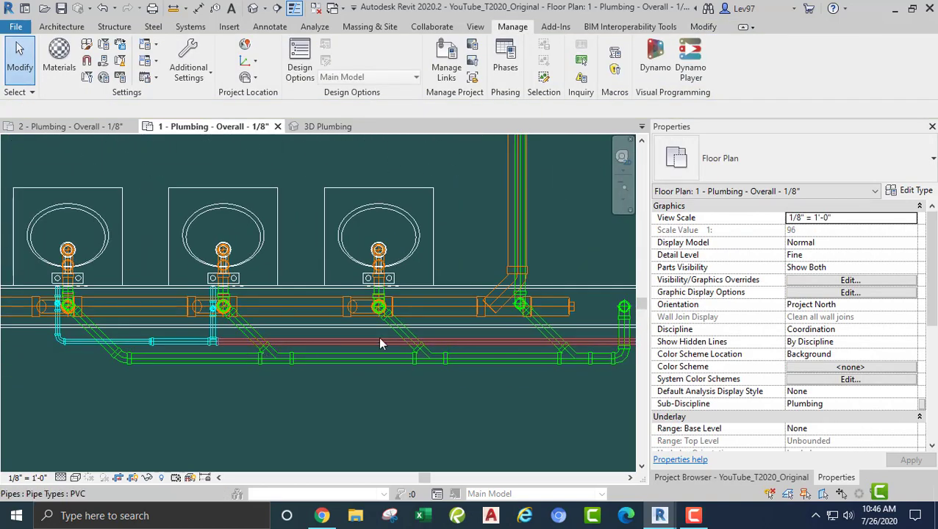
pyautogui.moveTo(340, 332); pyautogui.dragTo(143, 328, button='middle')
pyautogui.scroll(-2, 255, 324)
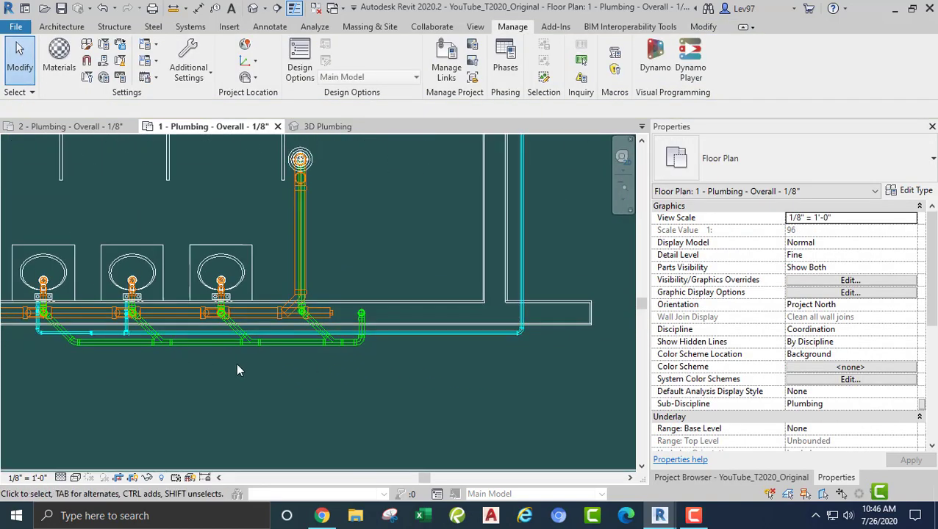
pyautogui.moveTo(204, 367); pyautogui.dragTo(439, 340, button='middle')
pyautogui.scroll(2, 345, 313)
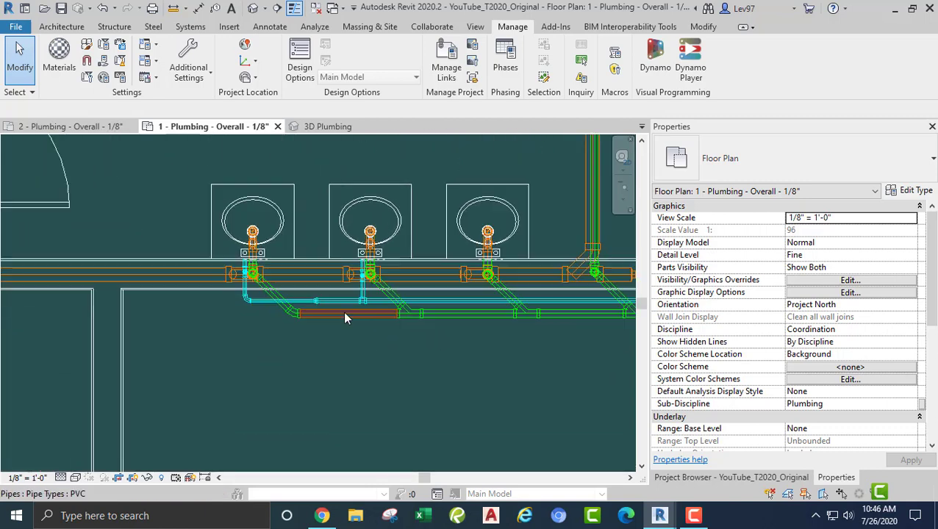
pyautogui.click(452, 297)
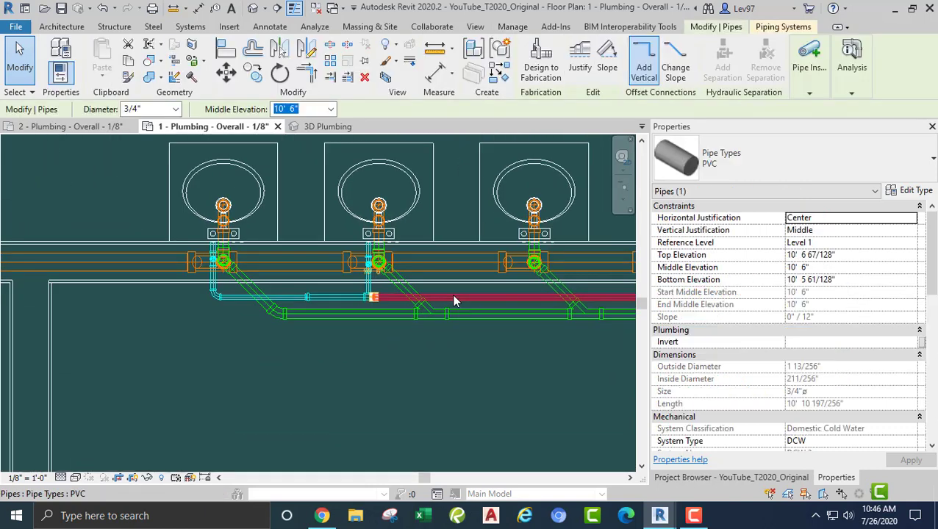
pyautogui.scroll(-5, 746, 371)
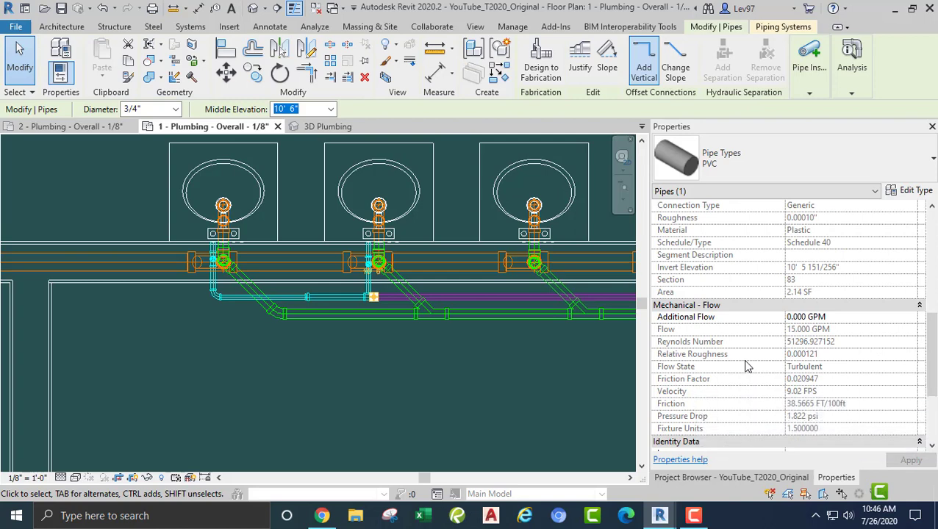
pyautogui.scroll(-2, 745, 366)
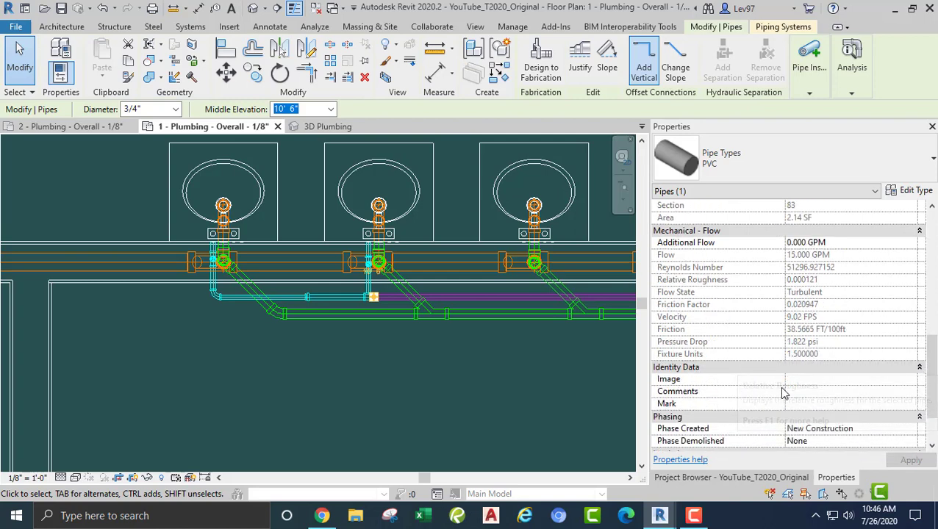
pyautogui.click(429, 416)
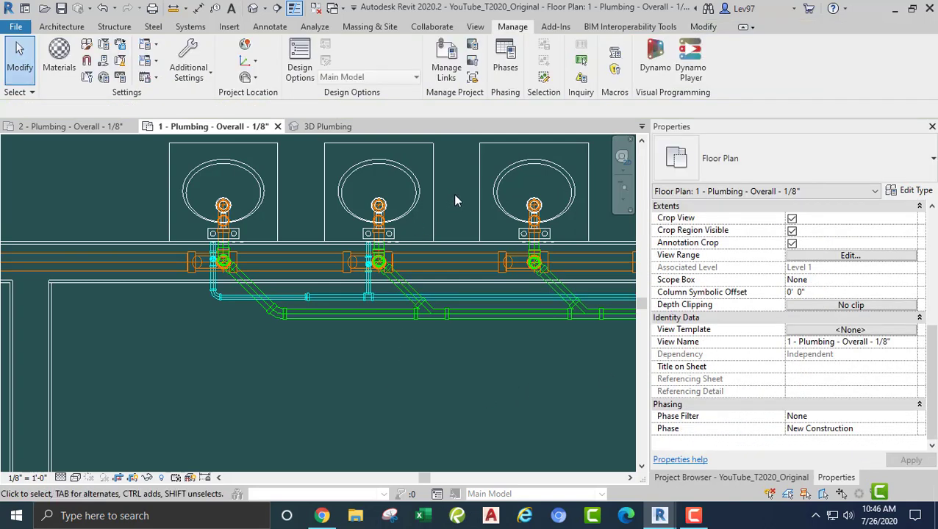
# Draw a short 1/2" pipe from the third lavatory's cold water connector straight down the plan into the wall cavity
pyautogui.scroll(3, 356, 199)
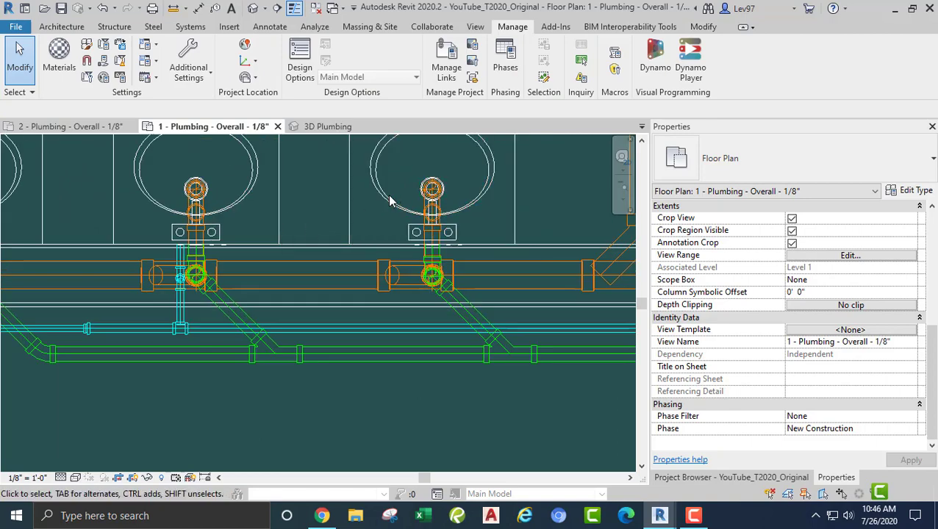
pyautogui.click(360, 200)
pyautogui.scroll(2, 391, 255)
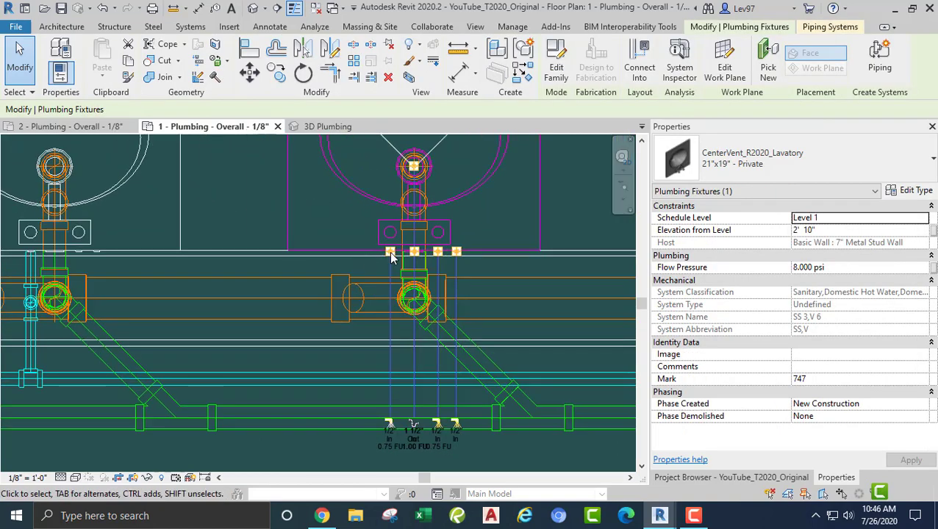
pyautogui.rightClick(390, 255)
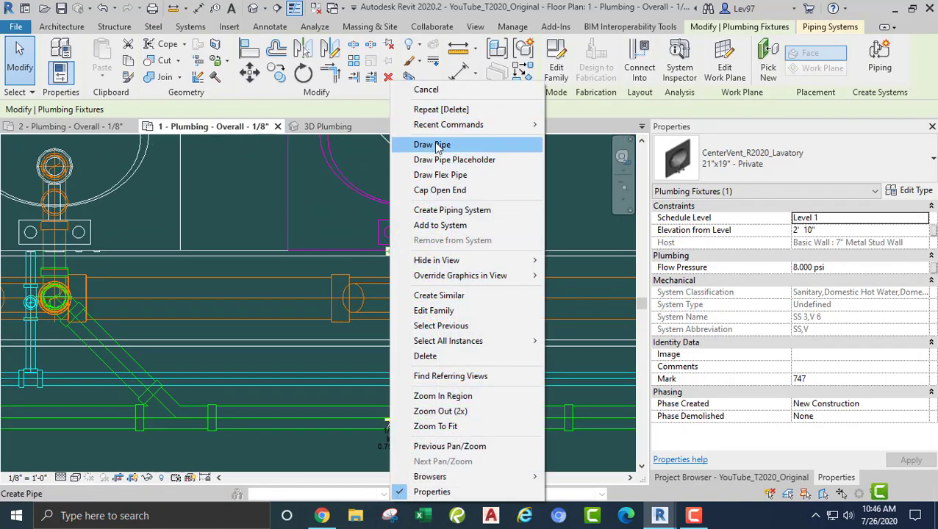
pyautogui.click(433, 144)
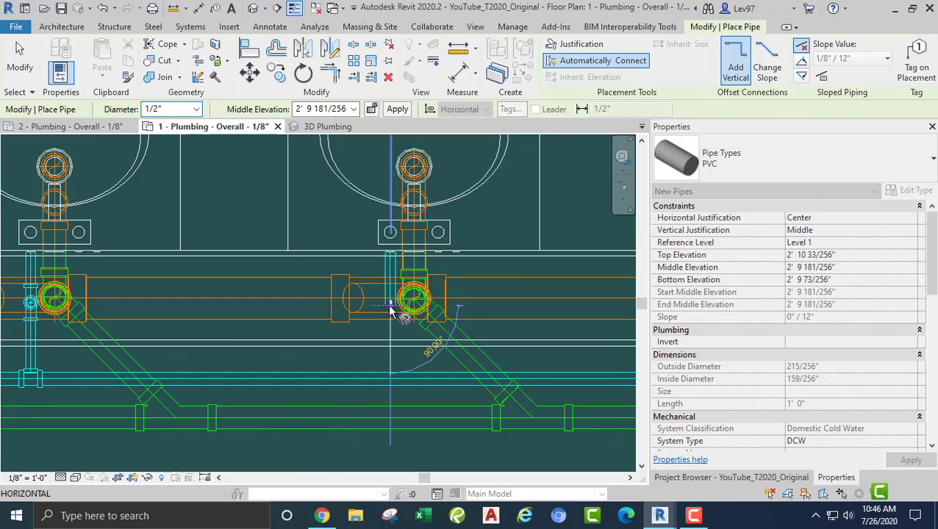
# Continue the third lavatory's pipe at a 10' 6" middle elevation and connect it to the horizontal cold water run
pyautogui.click(320, 108)
pyautogui.write("10' 6")
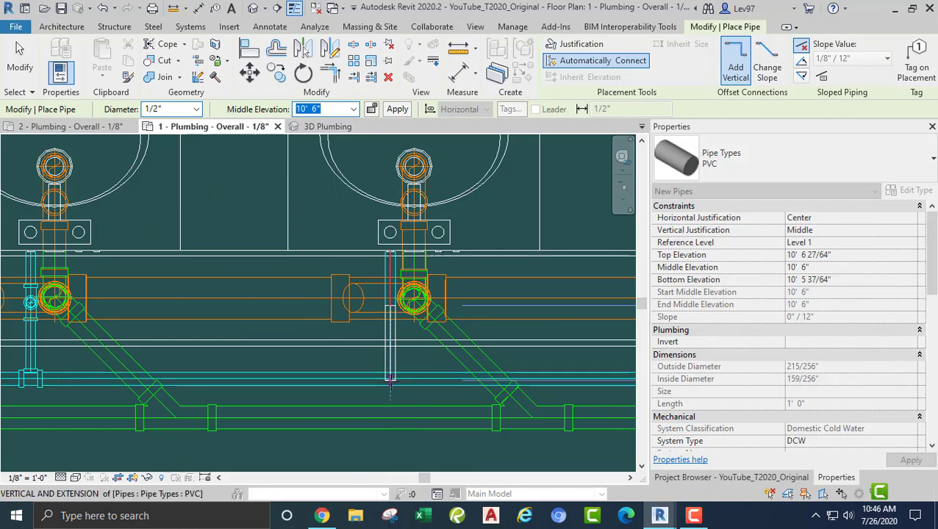
pyautogui.click(390, 369)
pyautogui.press('Escape')
pyautogui.press('Escape')
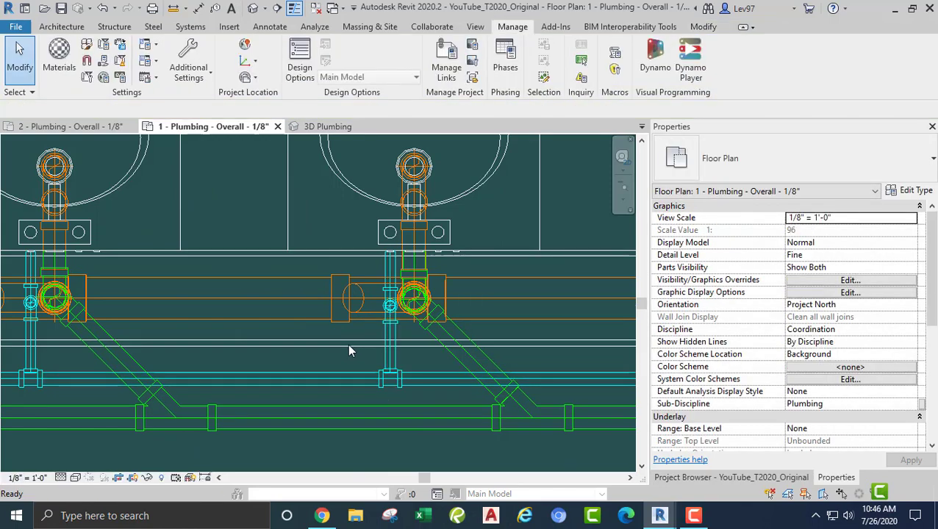
# Branch a similar 1 1/4" pipe at 10' 8" off the hot water main, about 2' 4" toward the restroom, then down the plan beside the cold water pipe
pyautogui.scroll(-5, 338, 346)
pyautogui.scroll(-5, 278, 322)
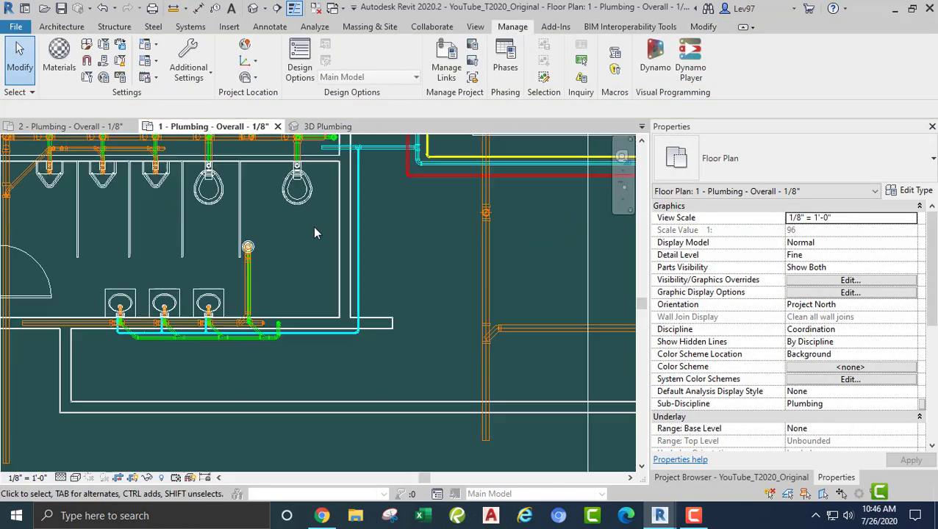
pyautogui.moveTo(322, 262); pyautogui.dragTo(311, 385, button='middle')
pyautogui.scroll(4, 352, 294)
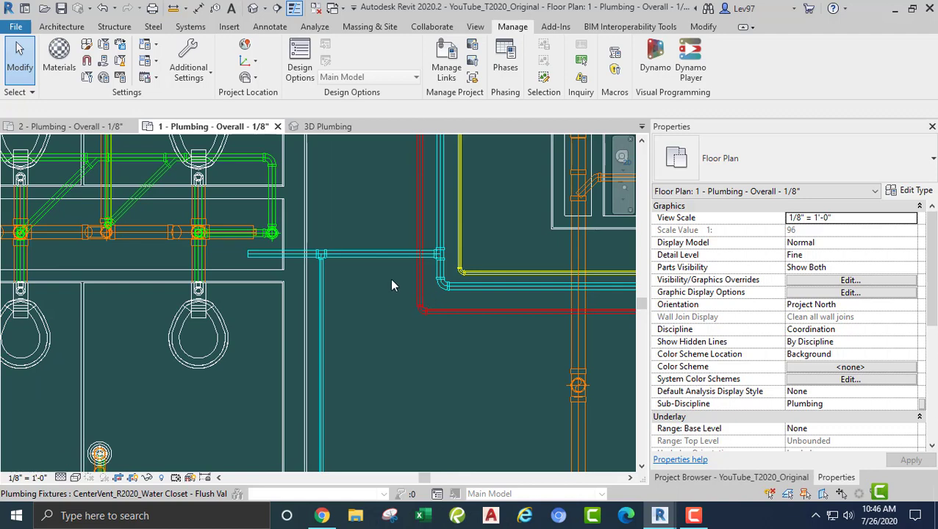
pyautogui.click(416, 283)
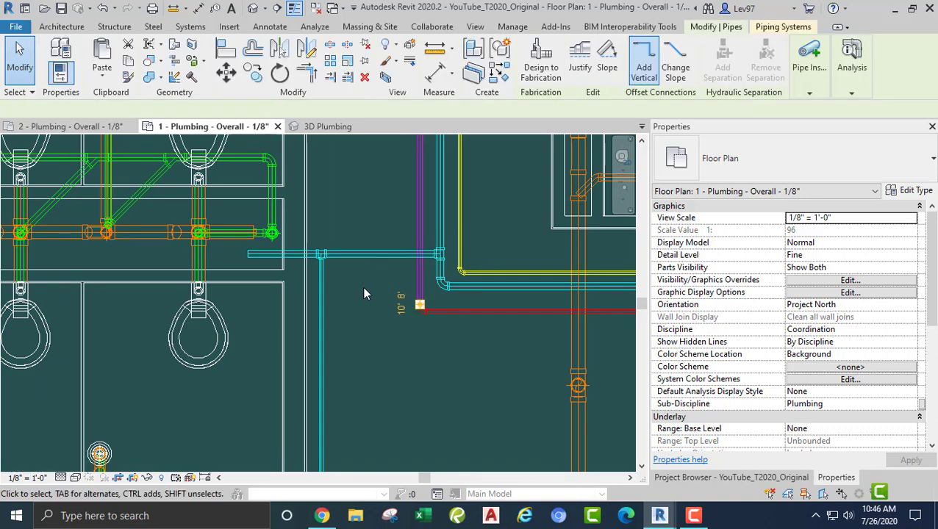
pyautogui.rightClick(417, 274)
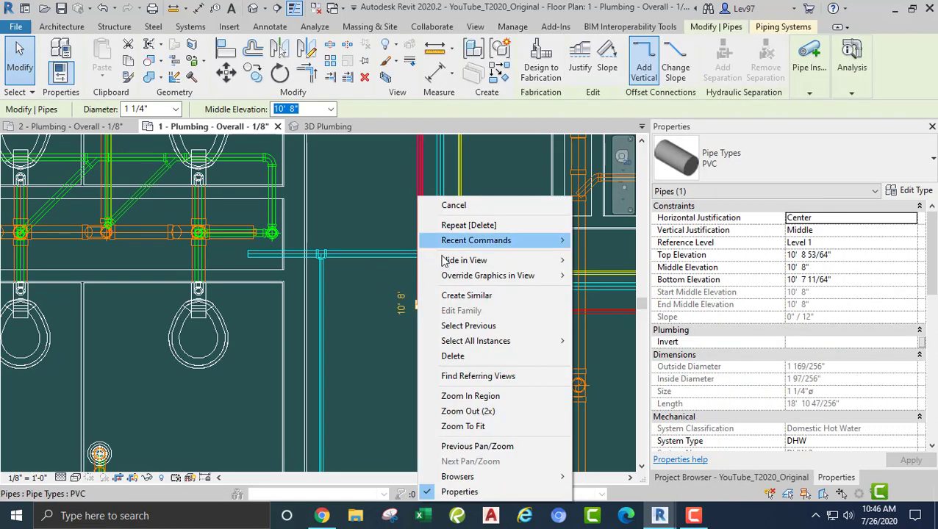
pyautogui.click(465, 295)
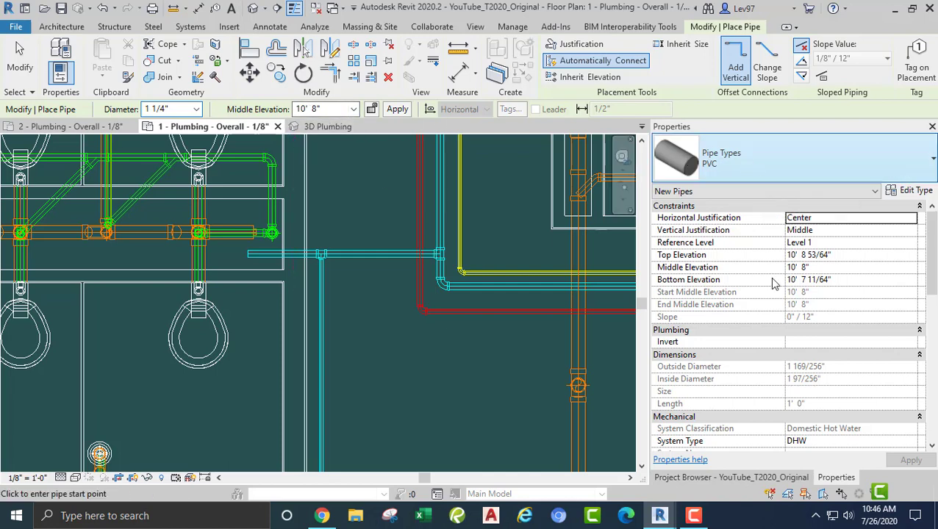
pyautogui.click(420, 273)
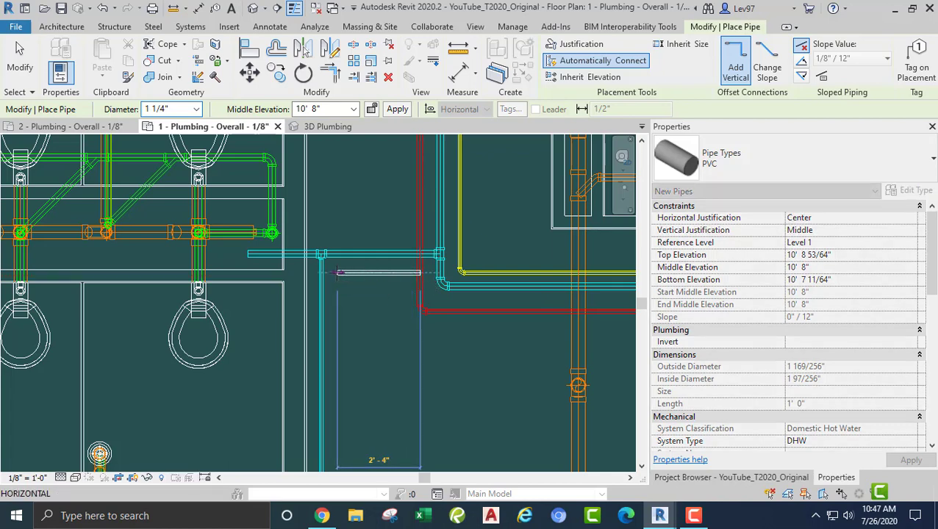
pyautogui.click(337, 273)
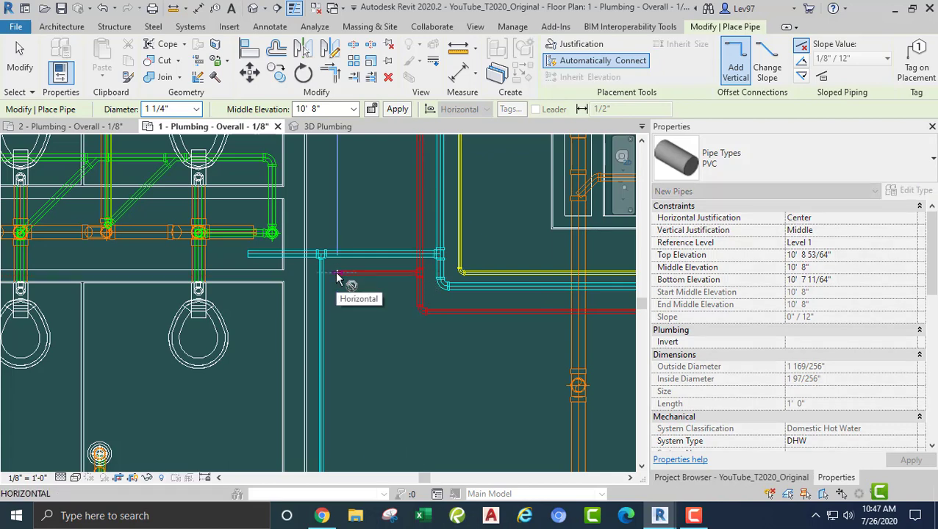
pyautogui.click(336, 387)
pyautogui.press('Escape')
pyautogui.press('Escape')
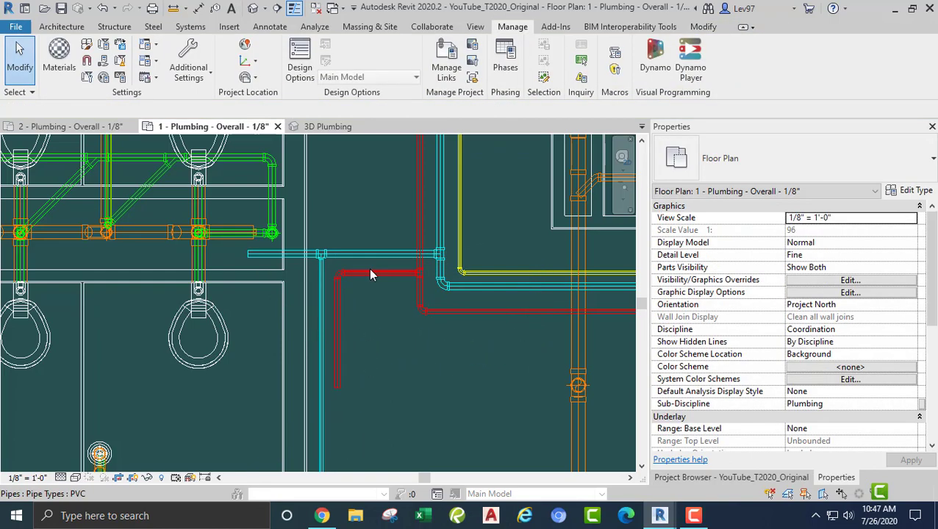
# Set the diameter of the new hot water branch, including its elbow and both pipe segments, to 3/4"
pyautogui.click(368, 272)
pyautogui.click(393, 326)
pyautogui.moveTo(415, 348); pyautogui.dragTo(462, 406, button='middle')
pyautogui.moveTo(428, 393); pyautogui.dragTo(381, 324)
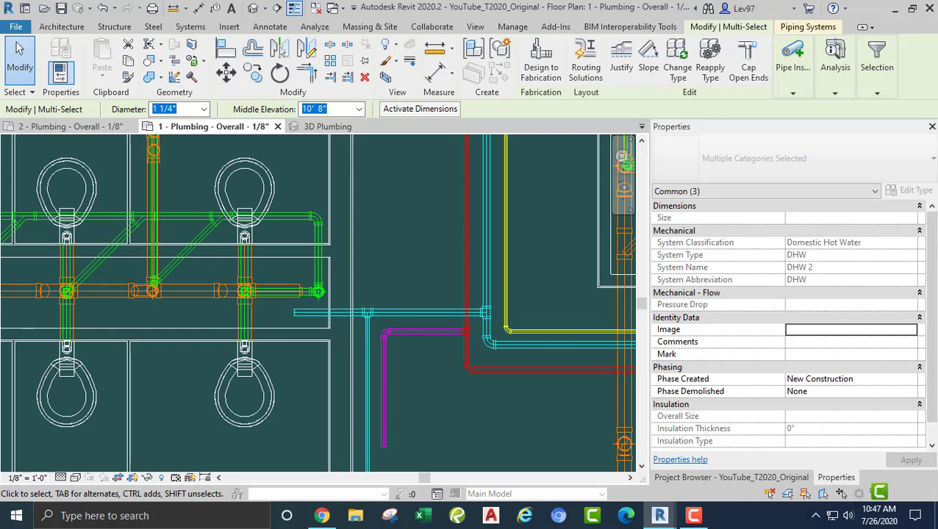
pyautogui.click(203, 110)
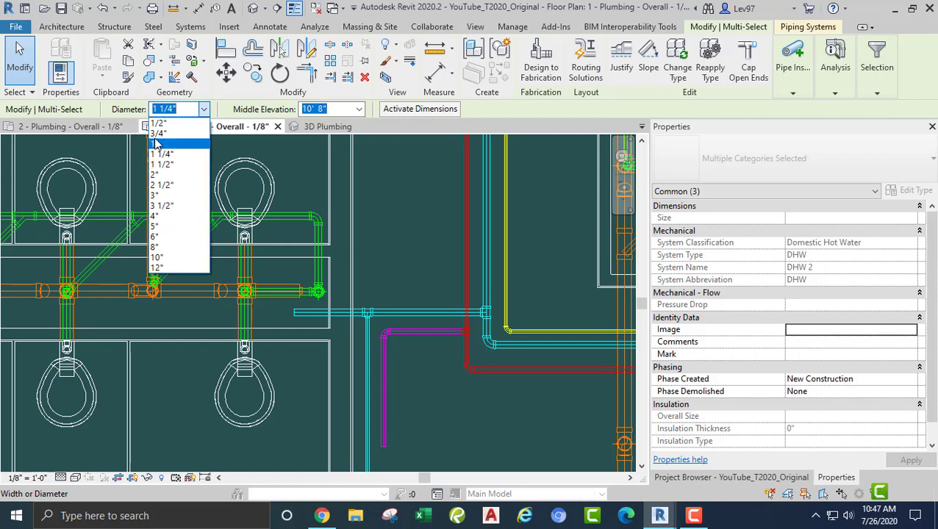
pyautogui.click(171, 135)
pyautogui.click(436, 413)
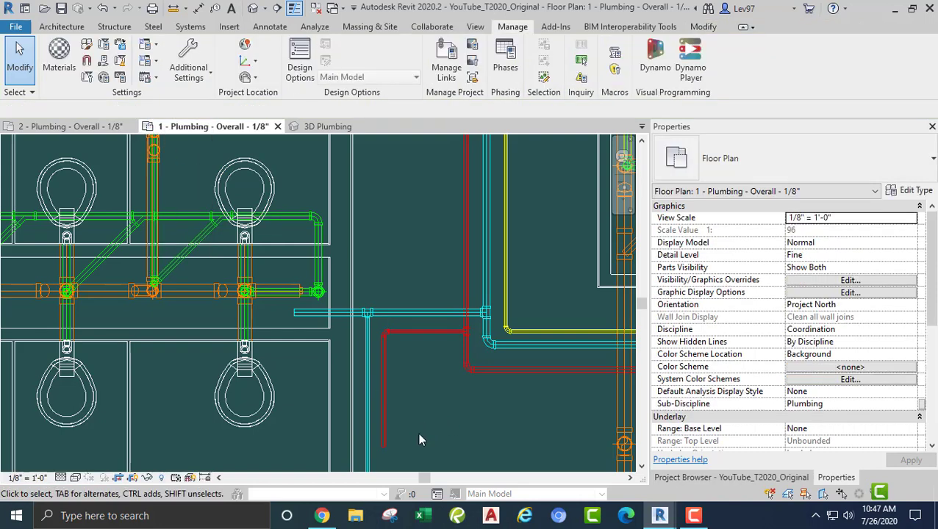
# Extend the open end of the 3/4" hot water branch straight down the plan past the restroom's lower wall
pyautogui.moveTo(417, 432); pyautogui.dragTo(410, 259, button='middle')
pyautogui.click(410, 253)
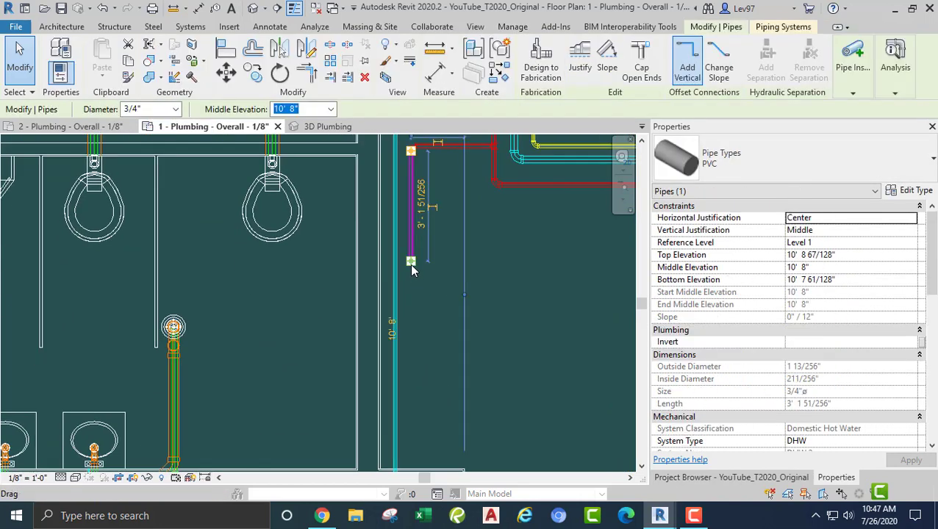
pyautogui.rightClick(410, 253)
pyautogui.click(454, 196)
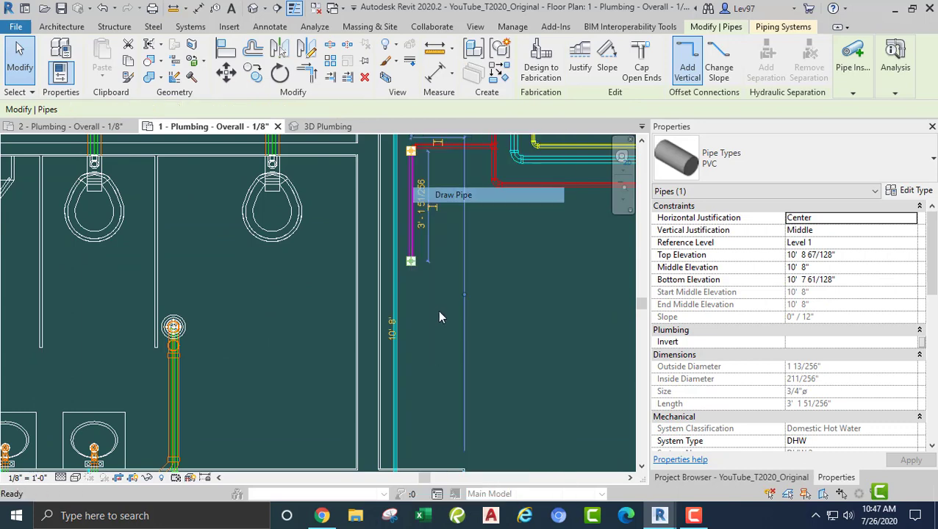
pyautogui.moveTo(441, 309); pyautogui.dragTo(436, 122, button='middle')
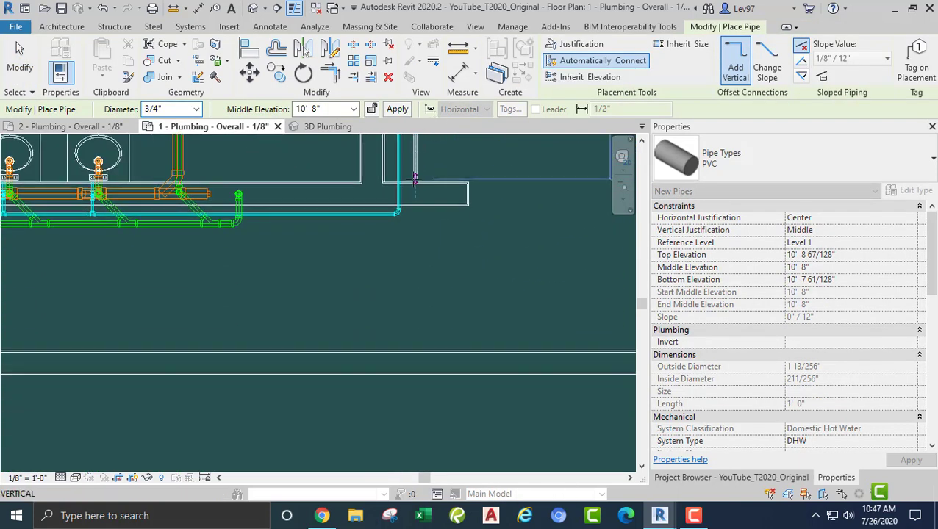
pyautogui.click(414, 229)
# Run the 3/4" hot water pipe about 14' 5" parallel to the cold water run past the end lavatory, and nudge it farther from the wall
pyautogui.moveTo(255, 263); pyautogui.dragTo(585, 260, button='middle')
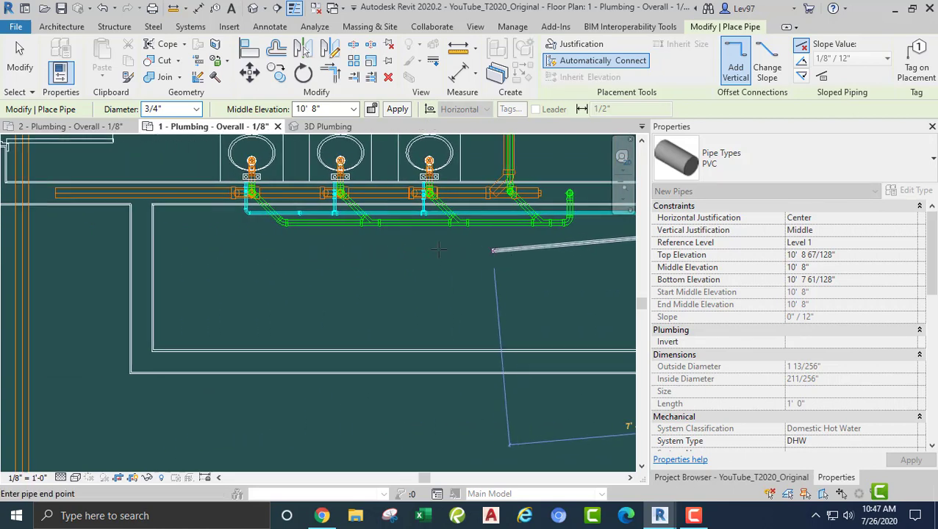
pyautogui.click(228, 228)
pyautogui.press('Escape')
pyautogui.press('Escape')
pyautogui.moveTo(363, 294); pyautogui.dragTo(155, 309, button='middle')
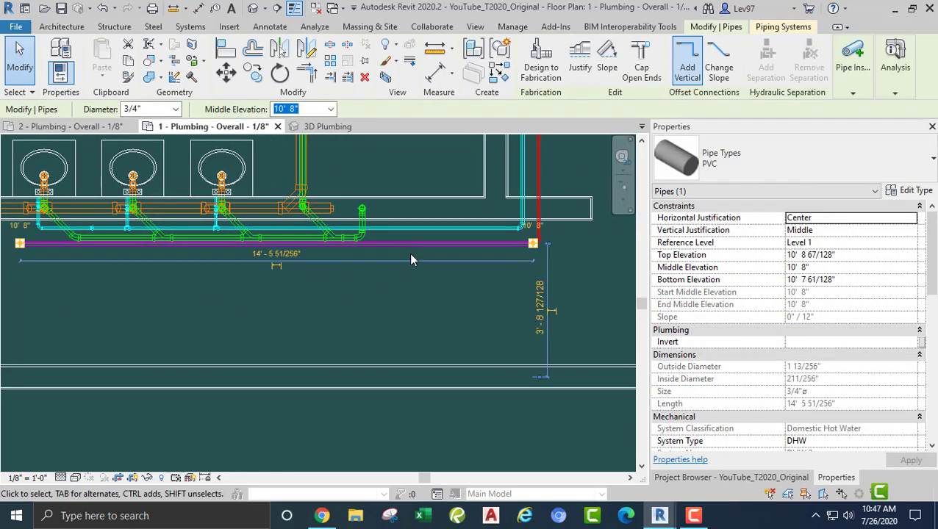
pyautogui.press('Down')
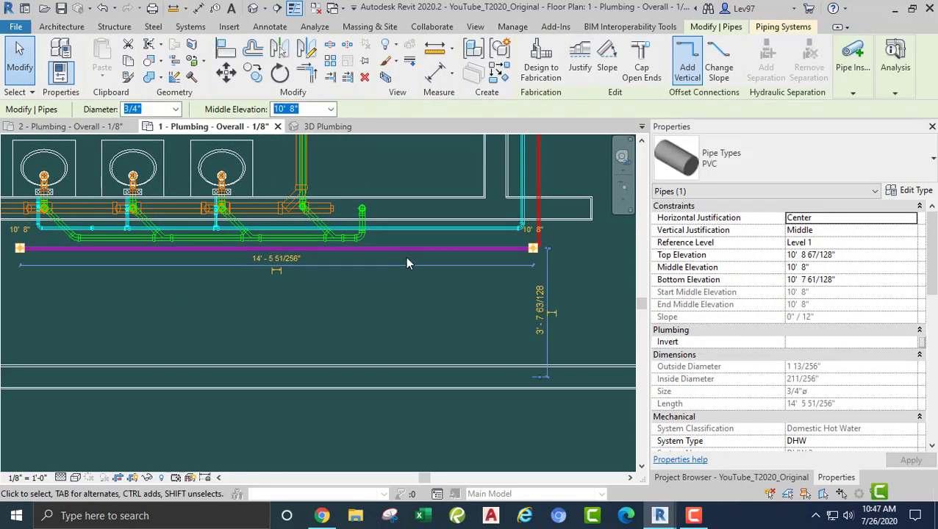
# Draw a short 1/2" pipe from the end lavatory's hot water connector straight down the plan into the wall
pyautogui.press('Escape')
pyautogui.moveTo(373, 276); pyautogui.dragTo(530, 284, button='middle')
pyautogui.moveTo(246, 319); pyautogui.dragTo(397, 337, button='middle')
pyautogui.scroll(1, 352, 289)
pyautogui.scroll(1, 351, 288)
pyautogui.moveTo(313, 276); pyautogui.dragTo(266, 309, button='middle')
pyautogui.scroll(5, 349, 206)
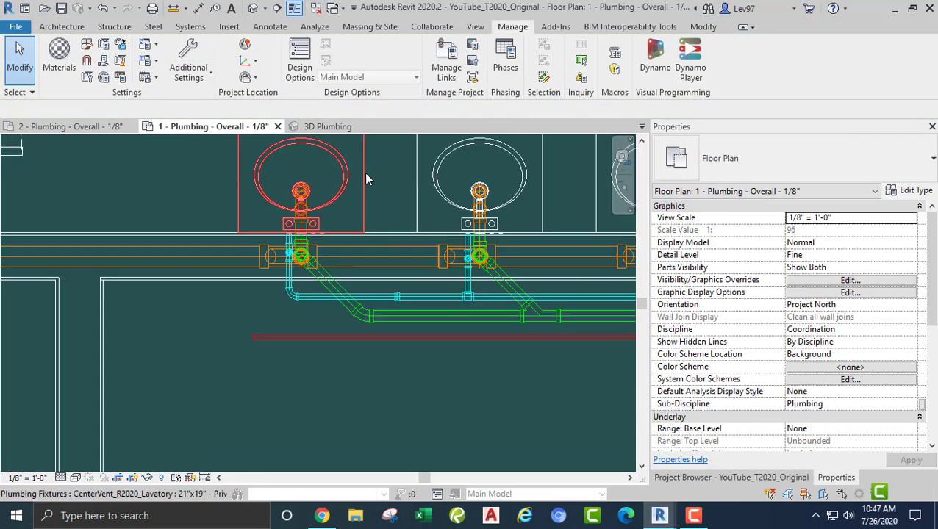
pyautogui.click(360, 225)
pyautogui.scroll(3, 307, 250)
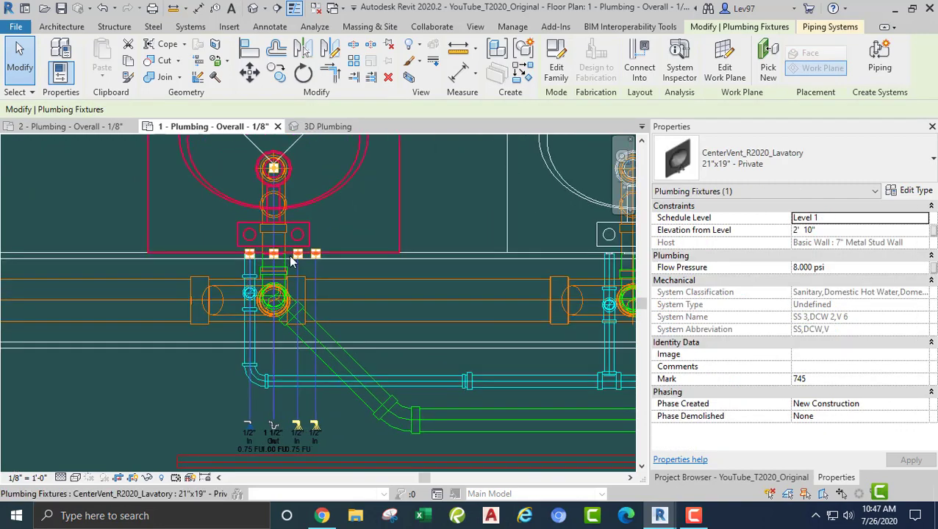
pyautogui.rightClick(302, 251)
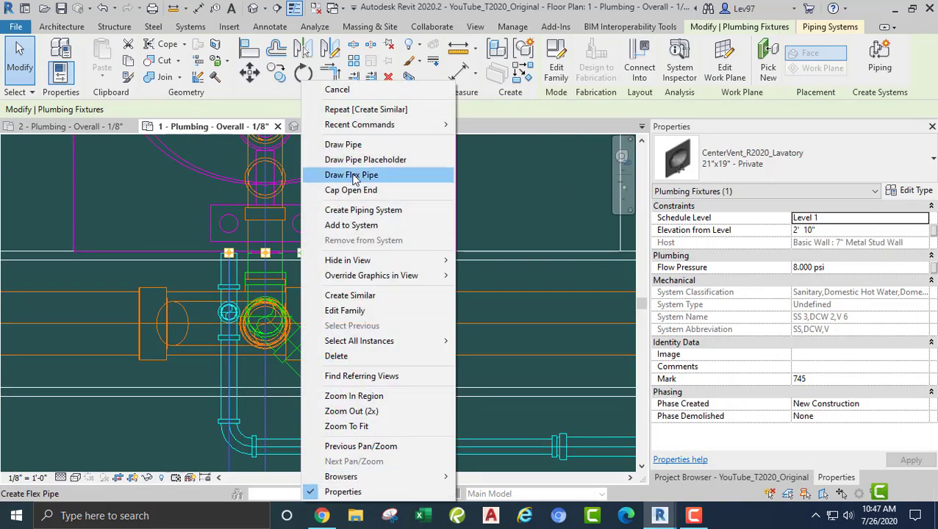
pyautogui.click(343, 144)
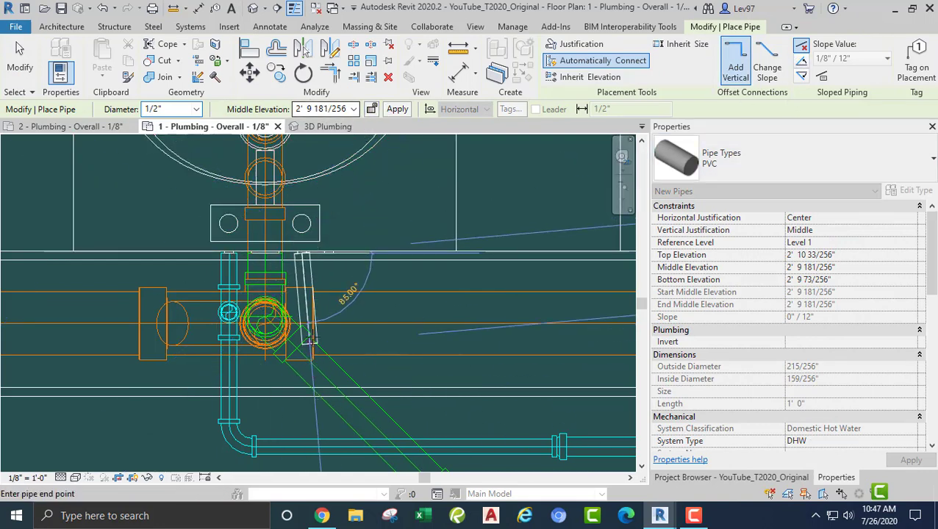
pyautogui.moveTo(385, 232); pyautogui.dragTo(432, 164, button='middle')
pyautogui.scroll(1, 359, 187)
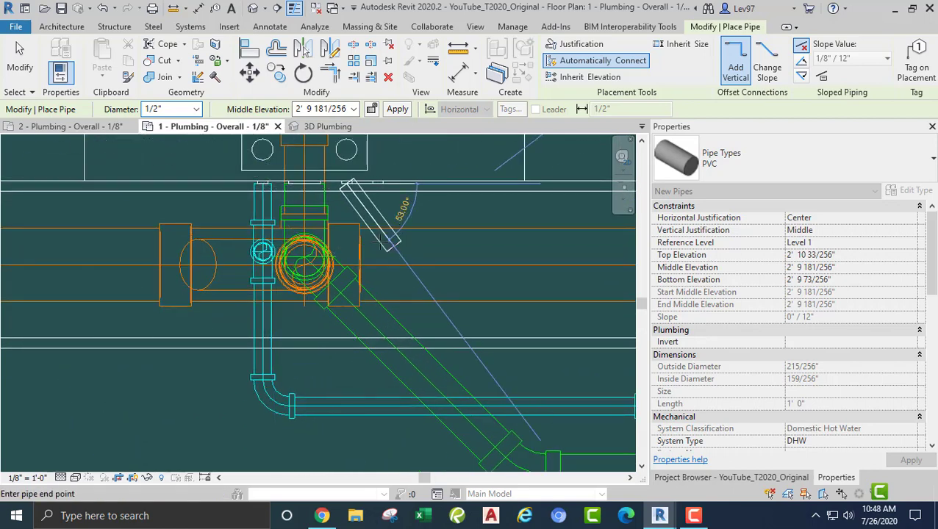
pyautogui.scroll(1, 398, 234)
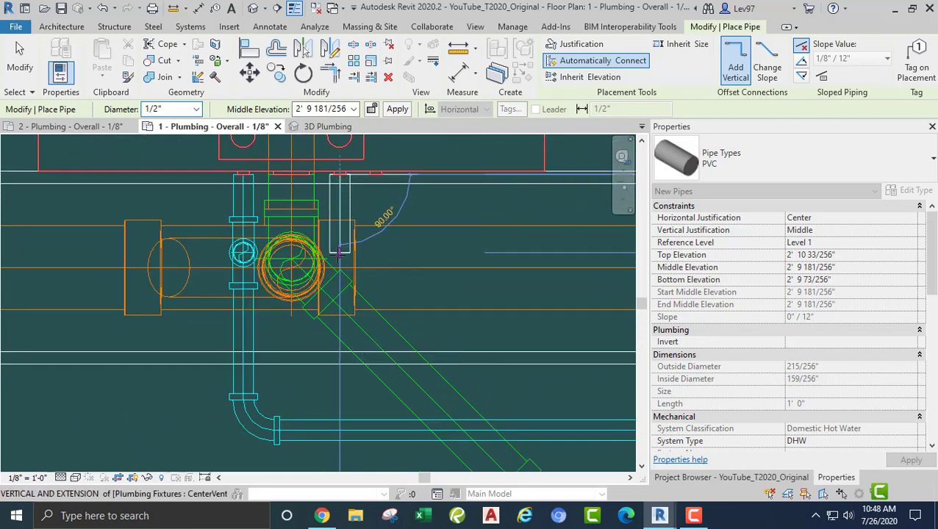
pyautogui.click(338, 253)
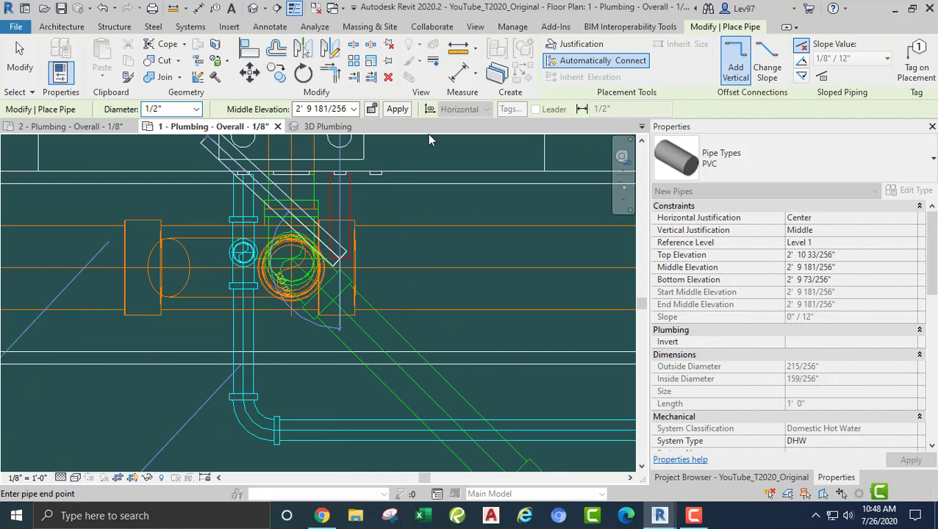
# Continue that pipe at a 10' 8" middle elevation straight down the plan past the cold water run, stopping short of the 3/4" hot water pipe
pyautogui.click(331, 109)
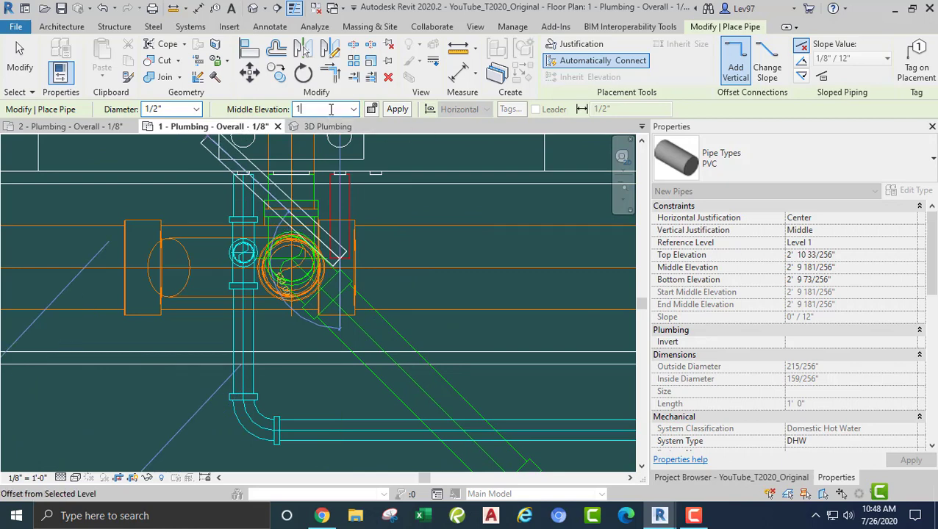
pyautogui.write('10 8')
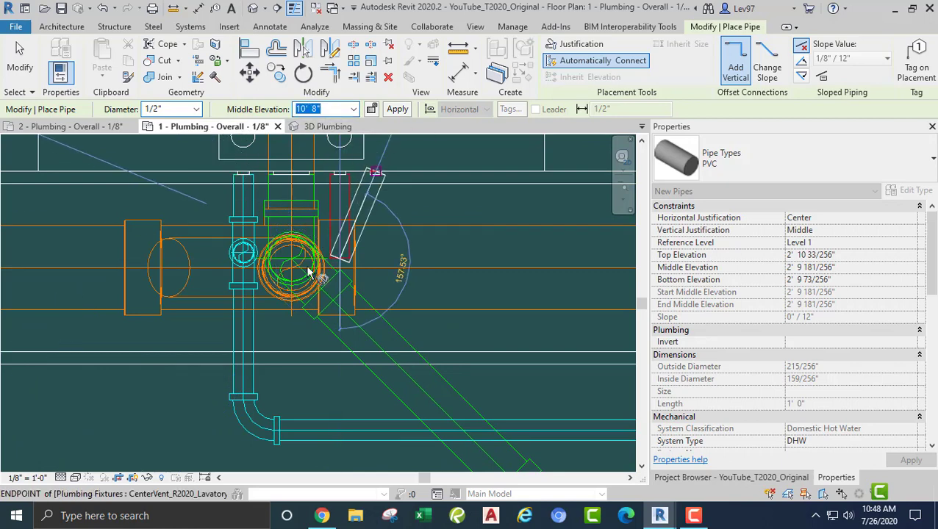
pyautogui.press('Return')
pyautogui.moveTo(355, 294); pyautogui.dragTo(392, 152, button='middle')
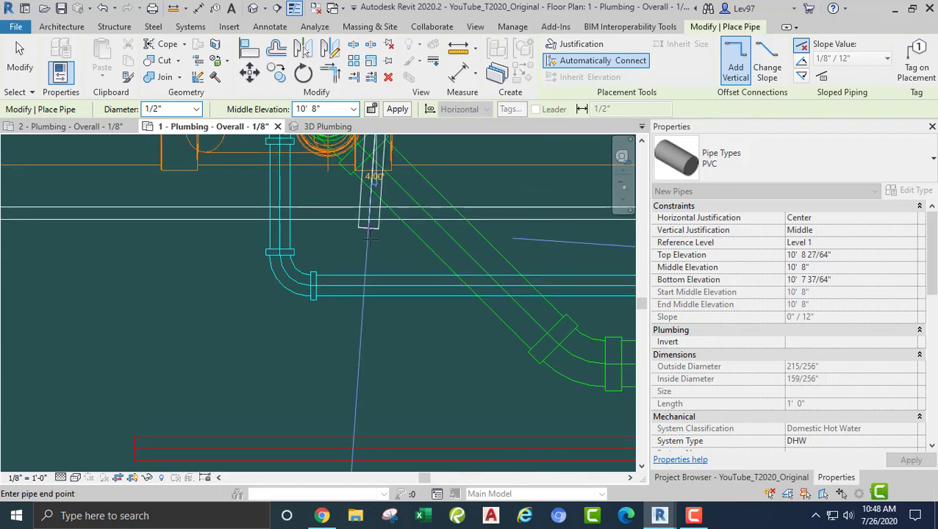
pyautogui.click(375, 349)
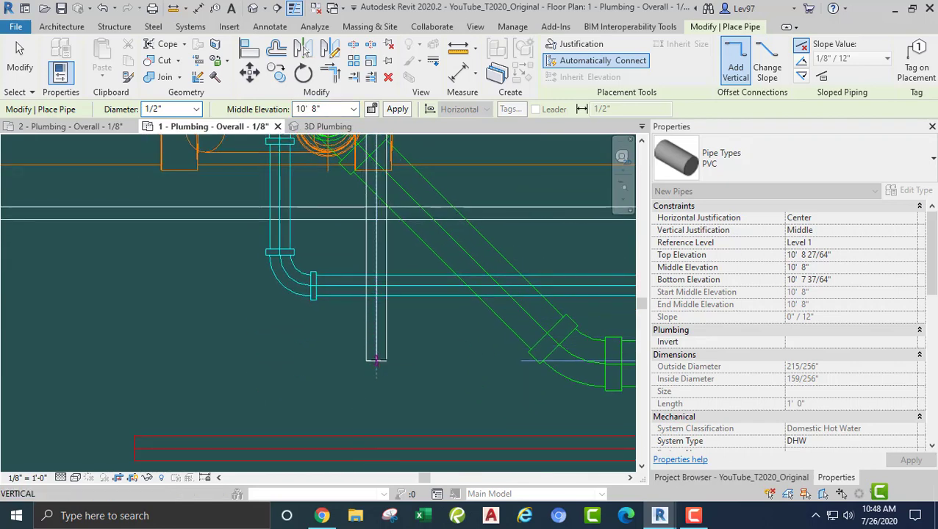
pyautogui.press('Escape')
pyautogui.scroll(-3, 379, 365)
pyautogui.press('Escape')
pyautogui.scroll(-2, 389, 294)
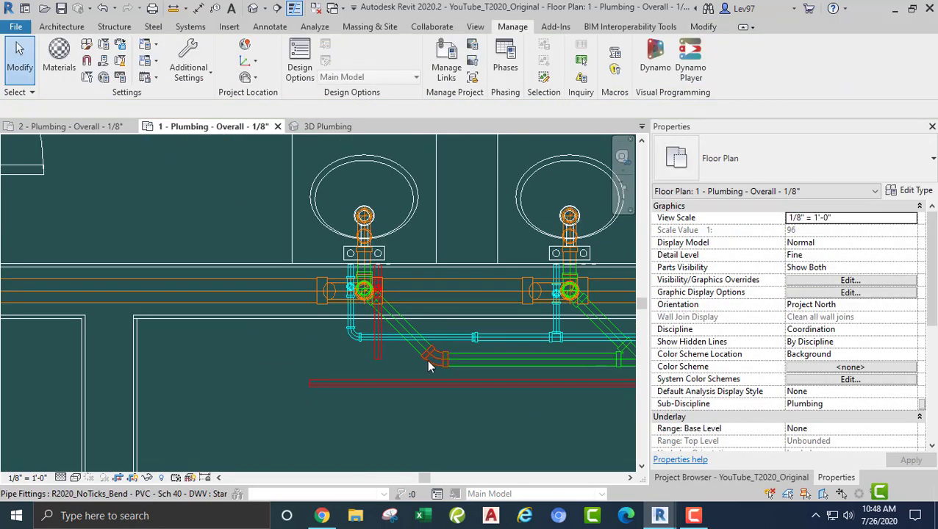
# Draw a short 1/2" pipe from the second lavatory's hot water connector straight down the plan into the wall
pyautogui.click(410, 193)
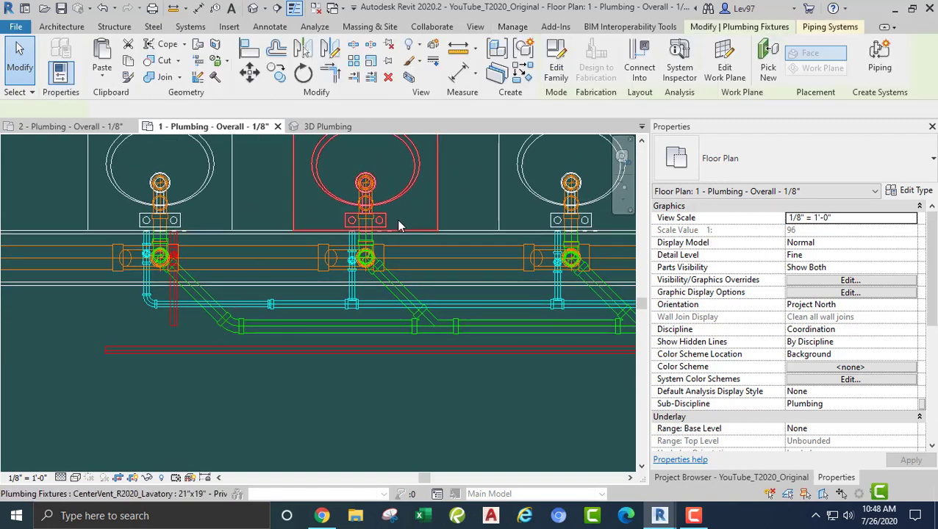
pyautogui.scroll(3, 398, 224)
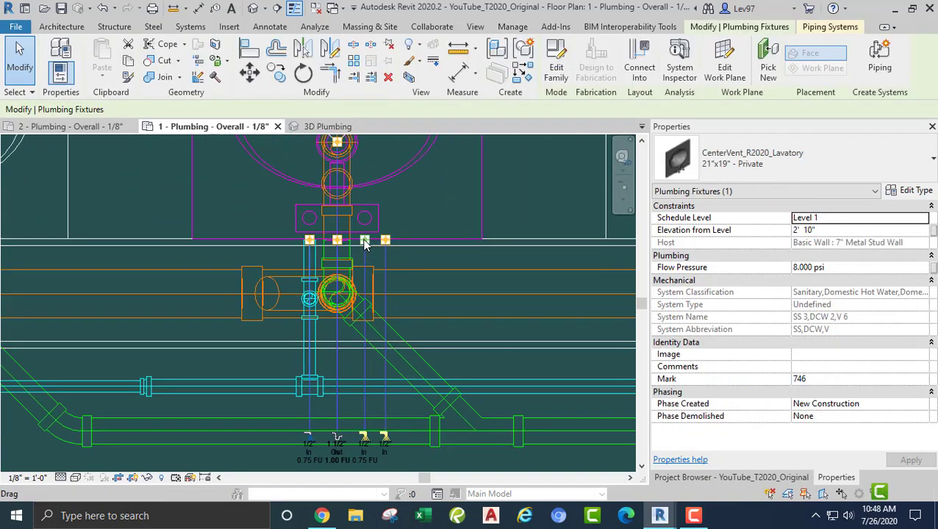
pyautogui.rightClick(364, 244)
pyautogui.click(400, 142)
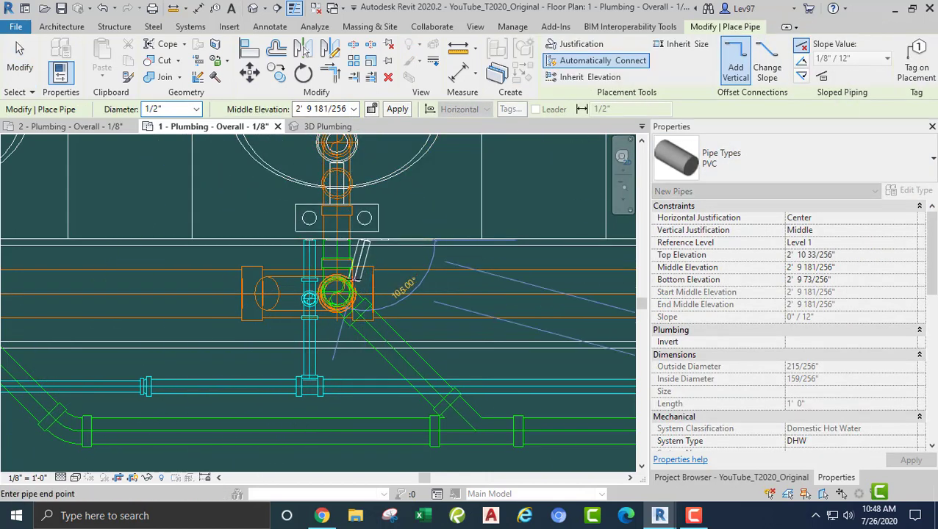
pyautogui.moveTo(383, 274); pyautogui.dragTo(408, 185, button='middle')
pyautogui.scroll(2, 400, 186)
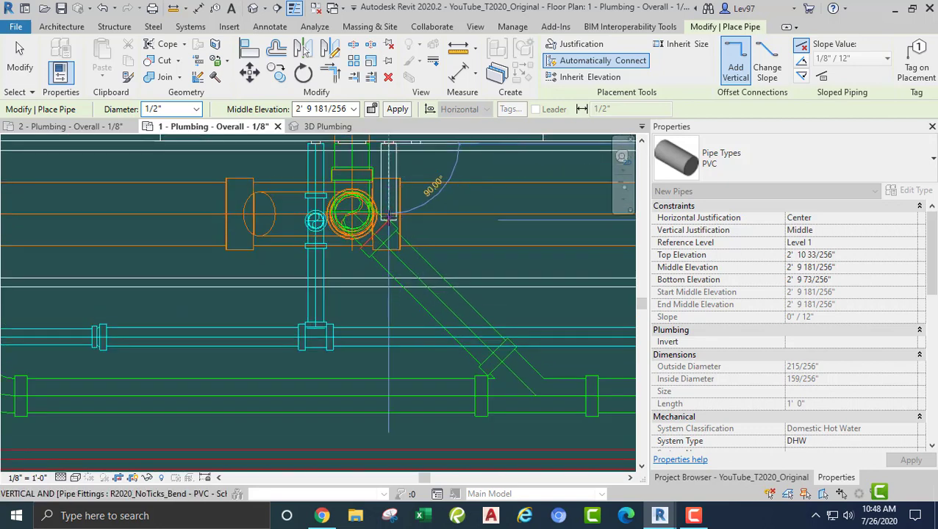
pyautogui.scroll(3, 388, 219)
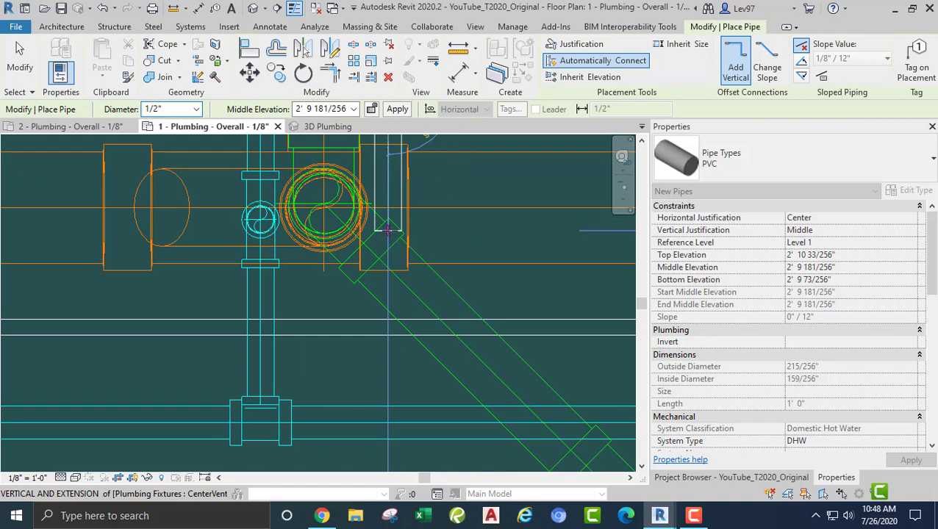
pyautogui.click(388, 226)
# Raise the second lavatory's hot water pipe to a 10' 8" middle elevation and run it down the plan just past the cold water run
pyautogui.scroll(-3, 433, 237)
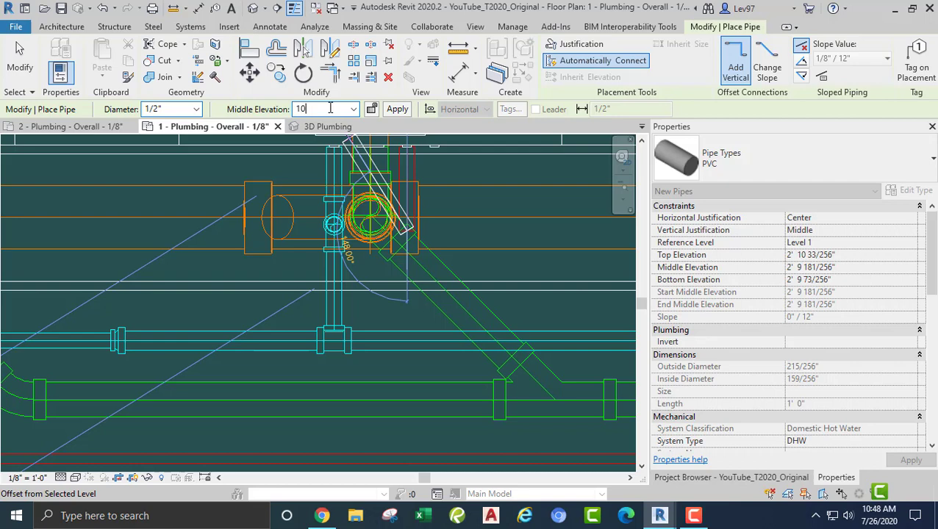
pyautogui.click(330, 108)
pyautogui.write("10' 8")
pyautogui.scroll(-2, 416, 299)
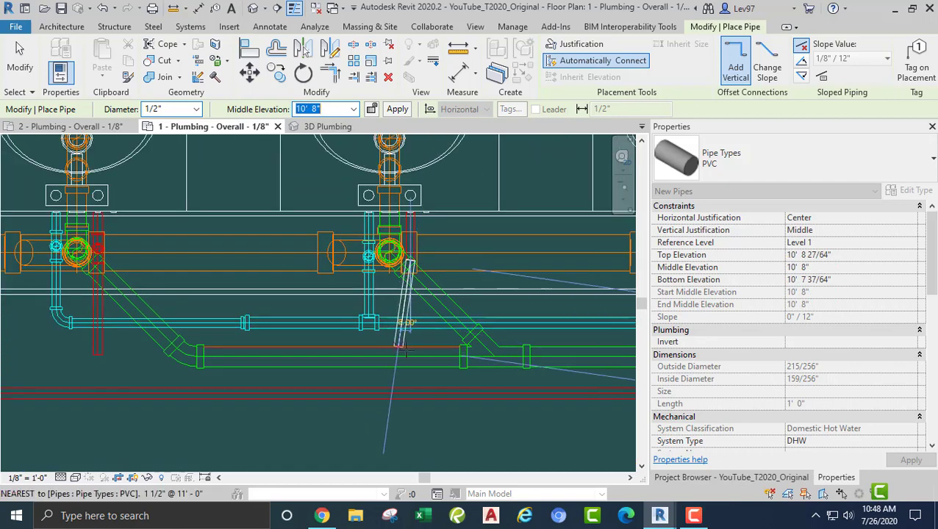
pyautogui.click(410, 338)
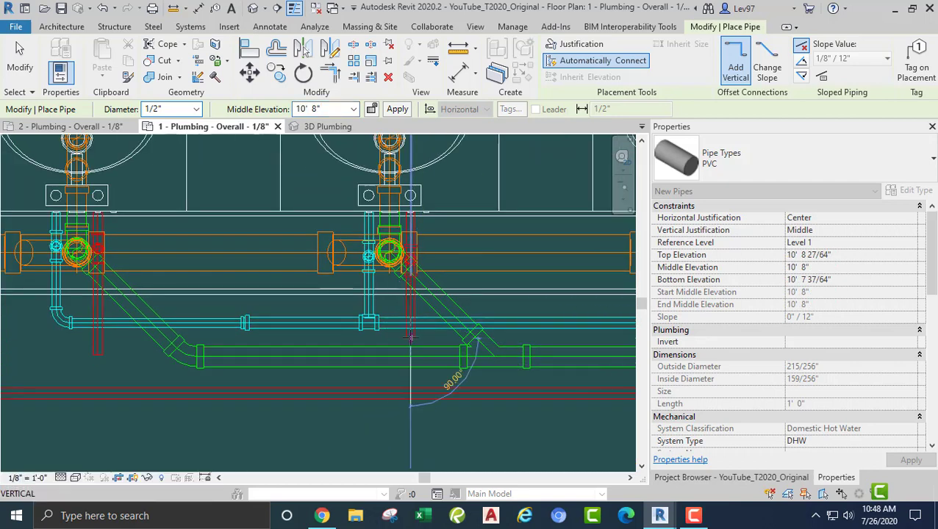
pyautogui.press('Escape')
pyautogui.press('Escape')
# Draw a short 1/2" pipe from the third lavatory's hot water connector straight down the plan into the wall
pyautogui.moveTo(456, 304); pyautogui.dragTo(169, 342, button='middle')
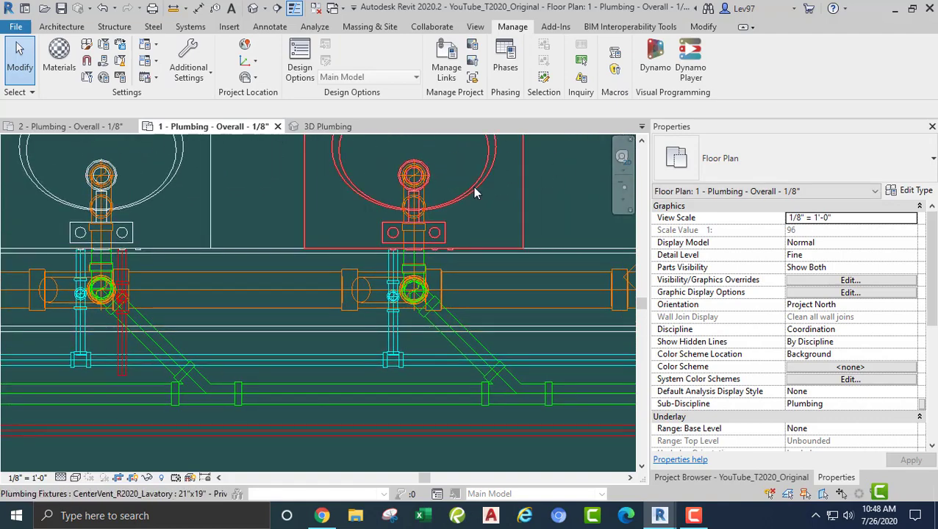
pyautogui.click(473, 186)
pyautogui.scroll(2, 434, 252)
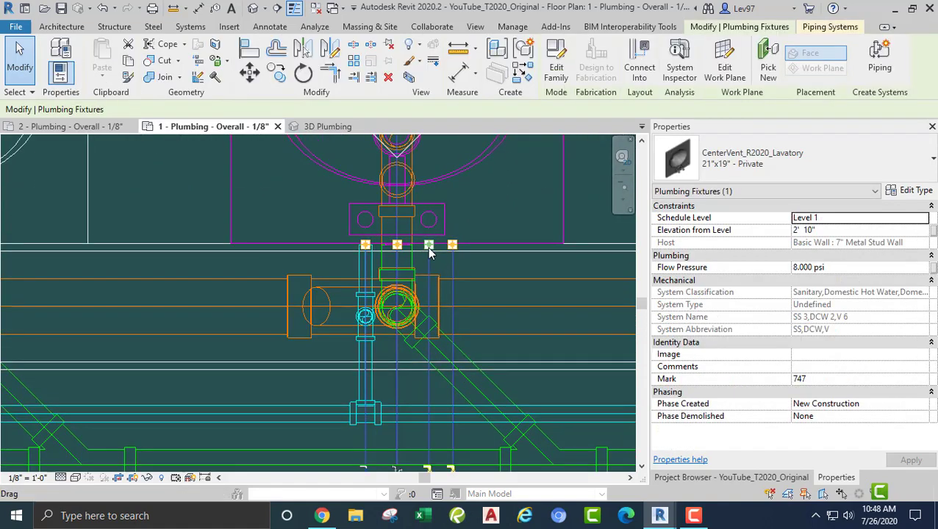
pyautogui.rightClick(429, 247)
pyautogui.click(460, 145)
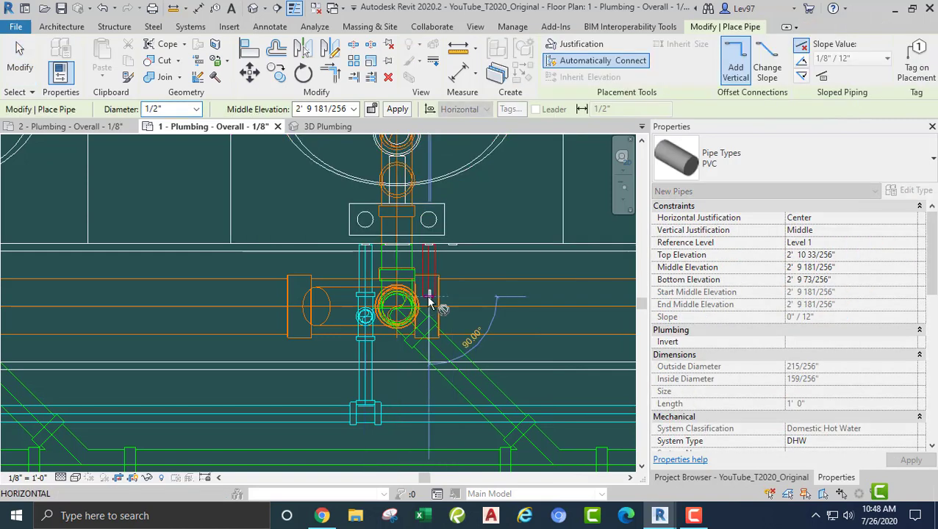
# Raise the third lavatory's hot water pipe to a 10' 8" middle elevation and run it down the plan to just short of the 3/4" hot water pipe
pyautogui.click(343, 108)
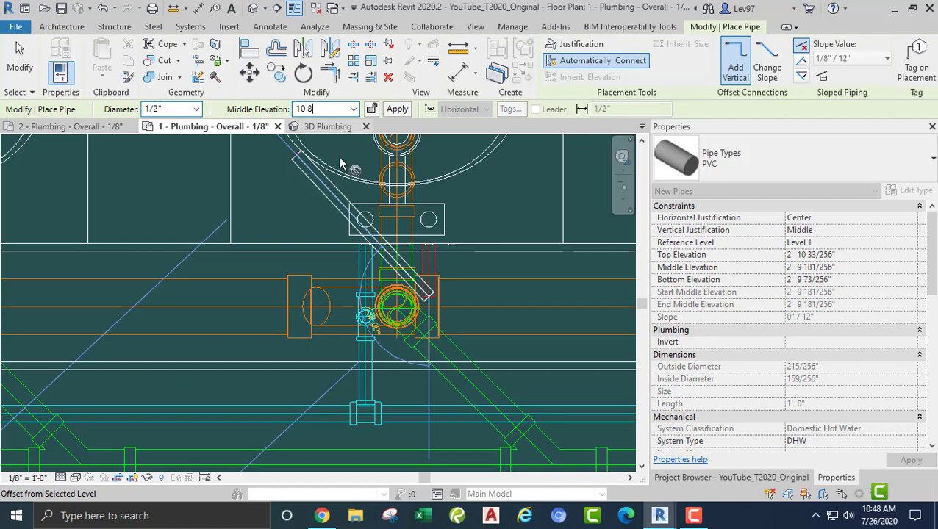
pyautogui.press('Return')
pyautogui.scroll(-2, 442, 391)
pyautogui.moveTo(444, 328); pyautogui.dragTo(443, 158, button='middle')
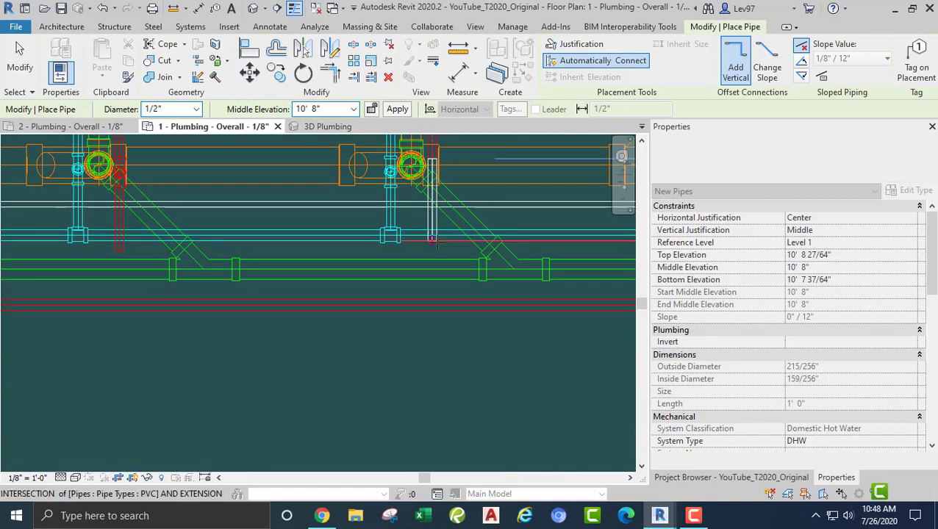
pyautogui.click(432, 287)
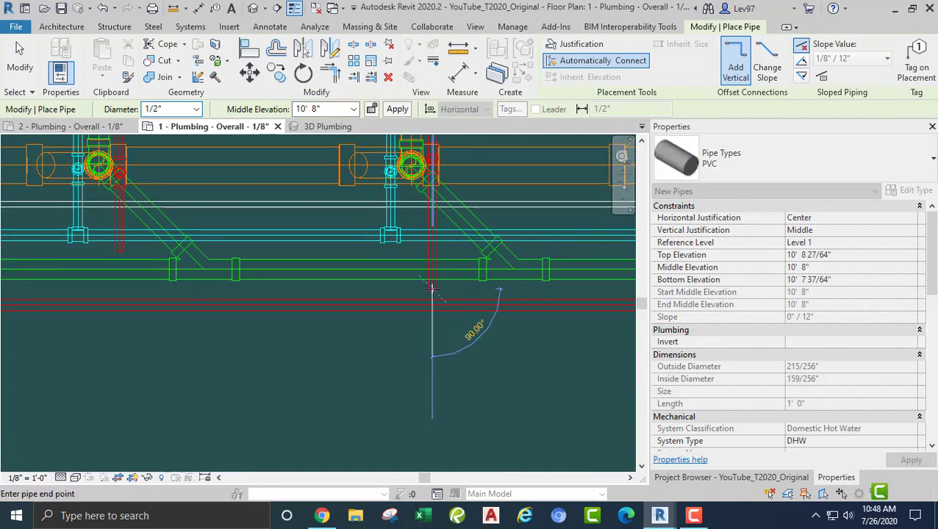
pyautogui.press('Escape')
pyautogui.press('Escape')
# Shorten the 3/4" hot water pipe to about 13' 1" by pulling its open end back beyond the end lavatory's pipe
pyautogui.scroll(-1, 421, 317)
pyautogui.moveTo(237, 378); pyautogui.dragTo(436, 379, button='middle')
pyautogui.scroll(-1, 434, 380)
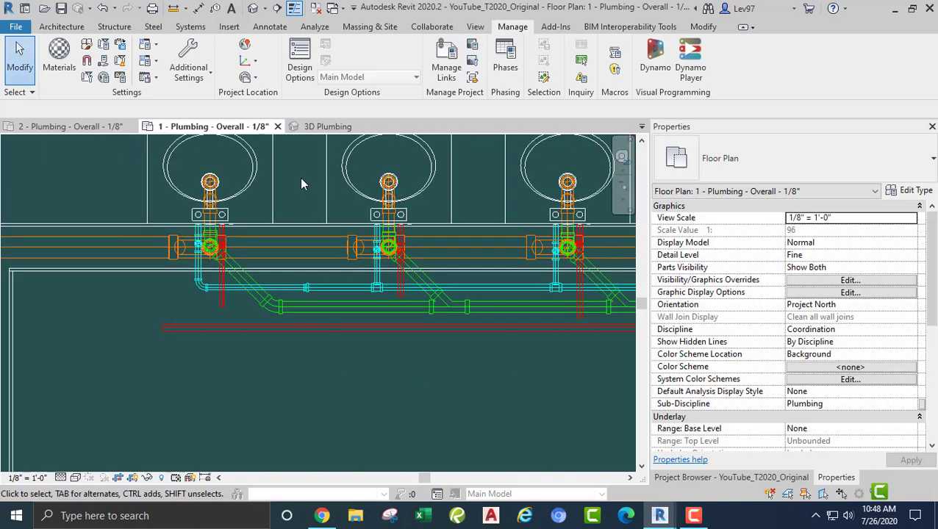
pyautogui.moveTo(169, 374)
pyautogui.mouseDown(button='middle')
pyautogui.moveTo(186, 397)
pyautogui.moveTo(175, 379)
pyautogui.mouseUp(button='middle')
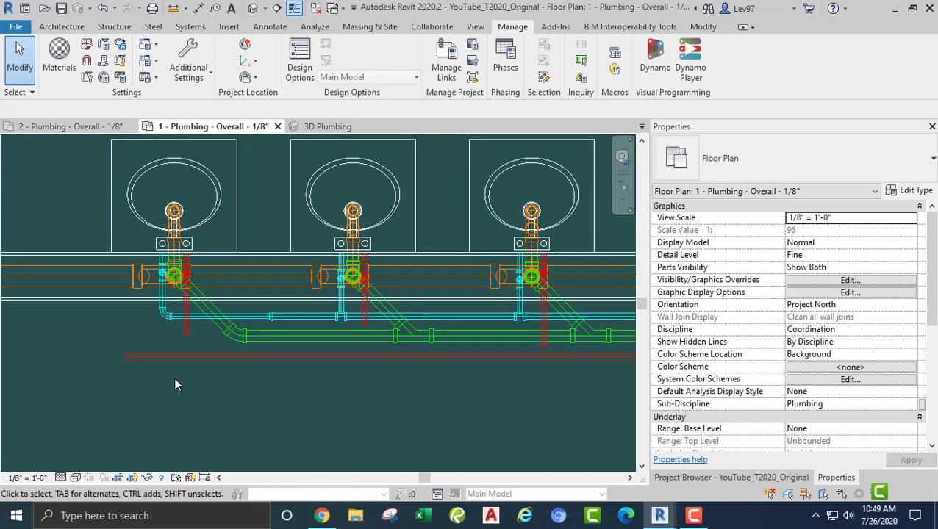
pyautogui.click(127, 370)
pyautogui.moveTo(126, 358); pyautogui.dragTo(224, 356)
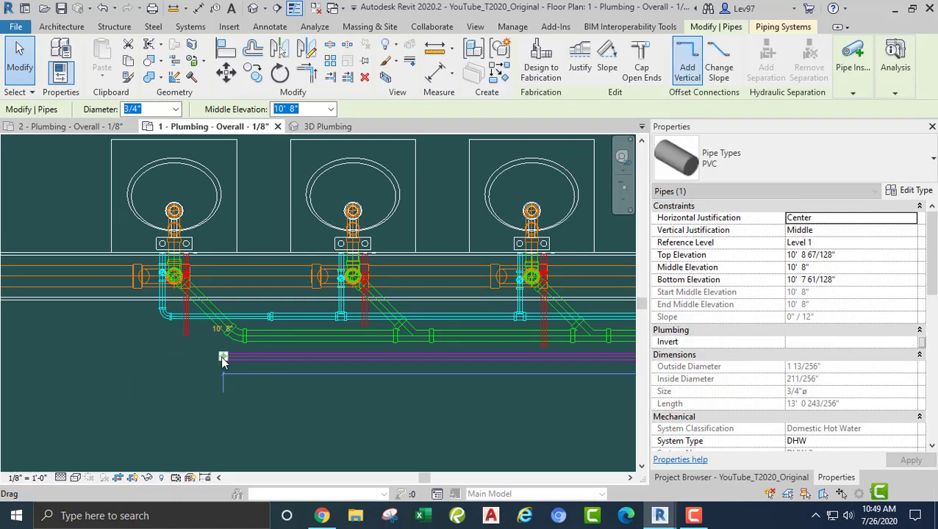
# Extend the end lavatory's 1/2" hot water pipe down past the 3/4" pipe's level, then turn it parallel toward the other lavatories
pyautogui.click(185, 331)
pyautogui.rightClick(187, 338)
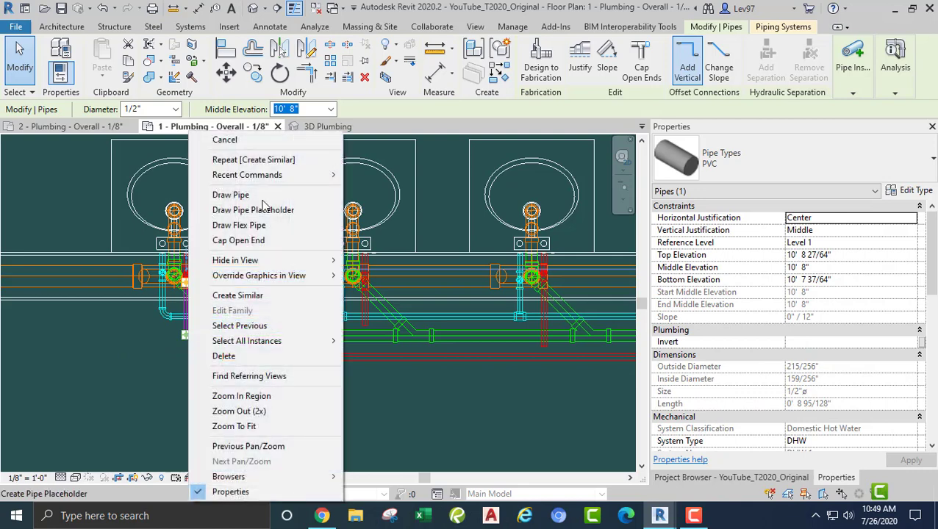
pyautogui.click(248, 196)
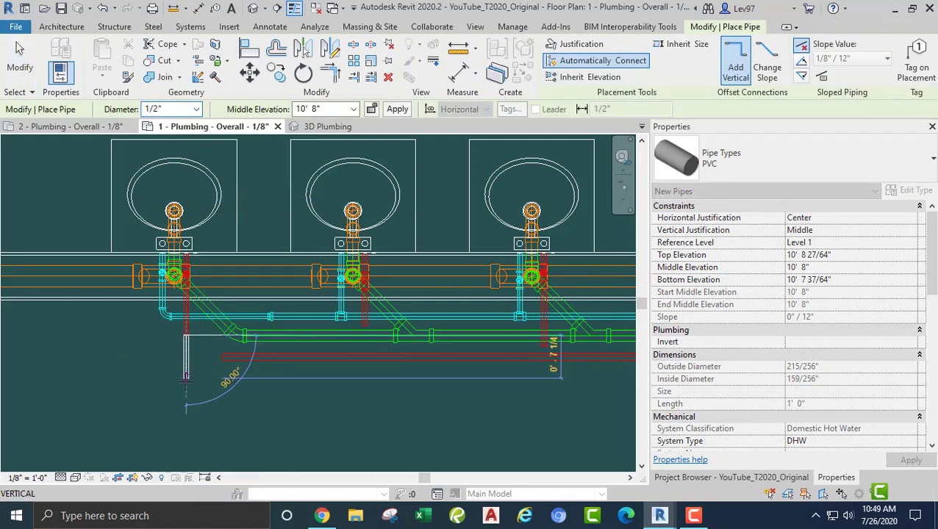
pyautogui.click(186, 382)
pyautogui.click(241, 382)
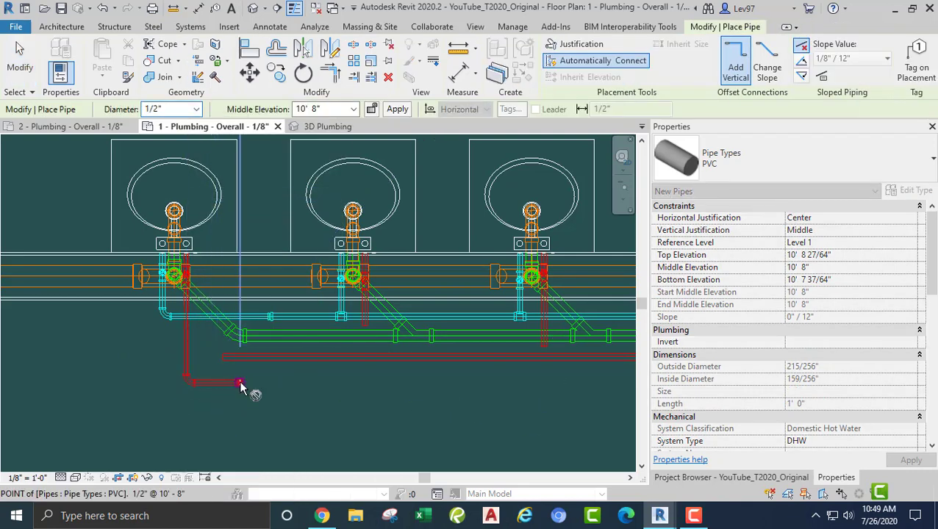
pyautogui.press('Escape')
pyautogui.press('Escape')
# Pull the open end of the 3/4" hot water pipe farther back, beyond the end of the new 1/2" horizontal segment
pyautogui.scroll(2, 256, 381)
pyautogui.moveTo(218, 377); pyautogui.dragTo(456, 330, button='middle')
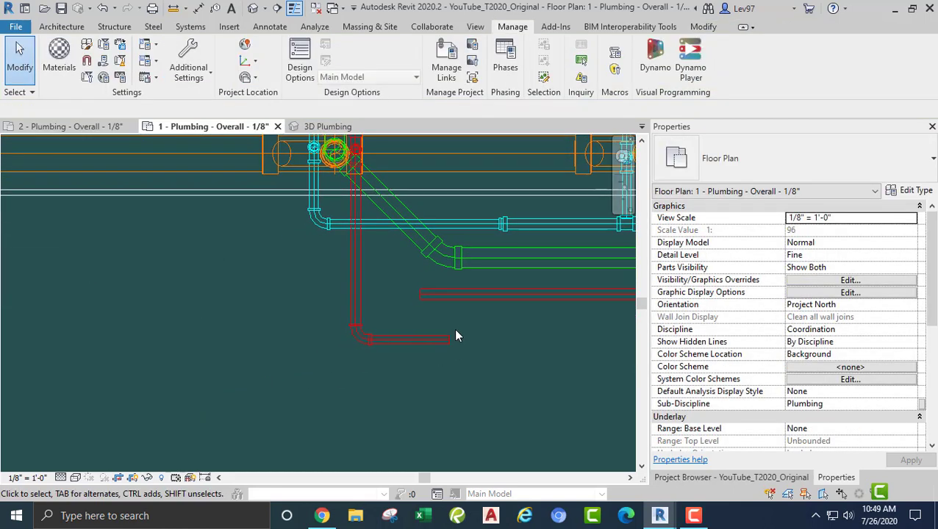
pyautogui.scroll(1, 457, 329)
pyautogui.click(406, 297)
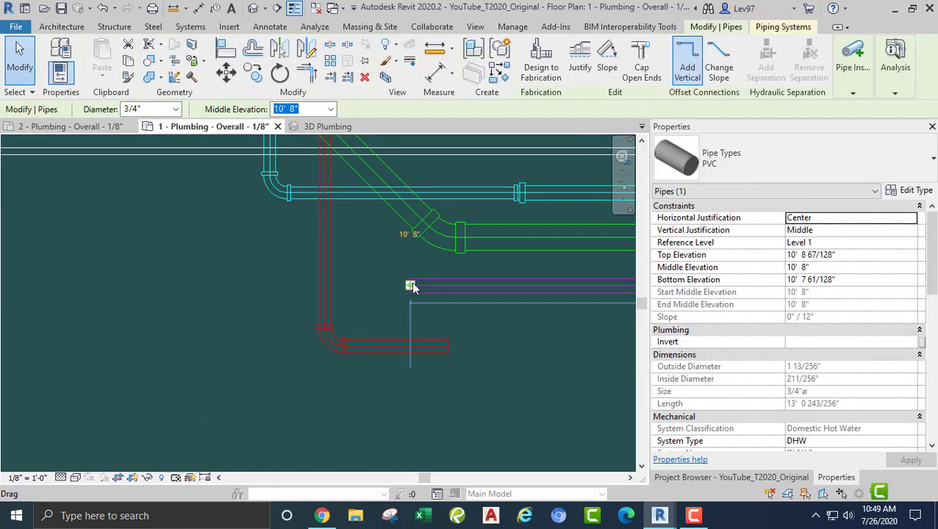
pyautogui.moveTo(411, 287); pyautogui.dragTo(477, 285)
pyautogui.click(396, 269)
pyautogui.scroll(-1, 394, 274)
pyautogui.moveTo(396, 298); pyautogui.dragTo(374, 400, button='middle')
pyautogui.moveTo(335, 369); pyautogui.dragTo(400, 327, button='middle')
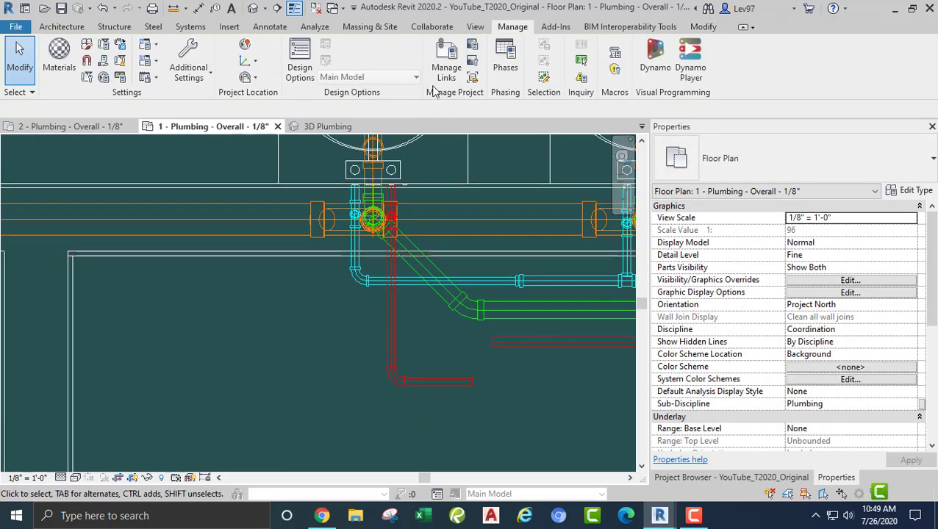
# Align the end lavatory's horizontal 1/2" hot water segment with the 3/4" hot water pipe
pyautogui.click(706, 29)
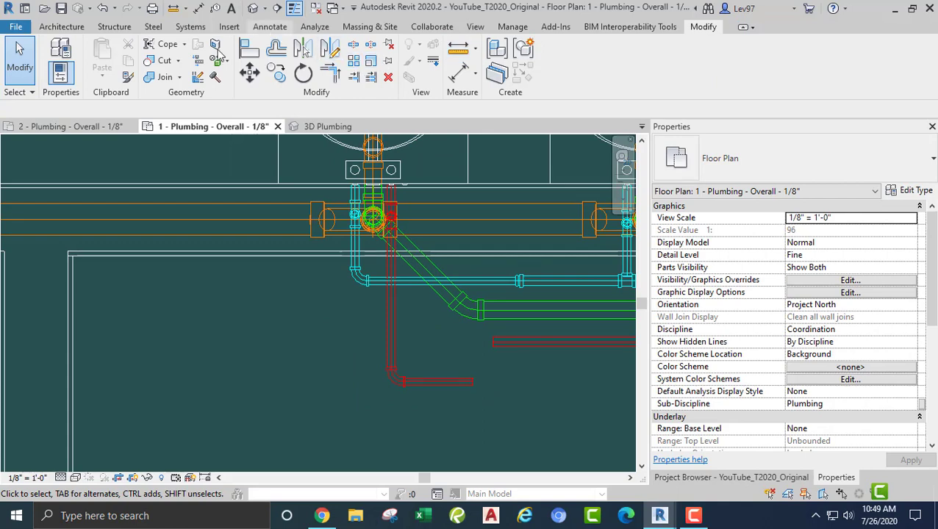
pyautogui.click(248, 53)
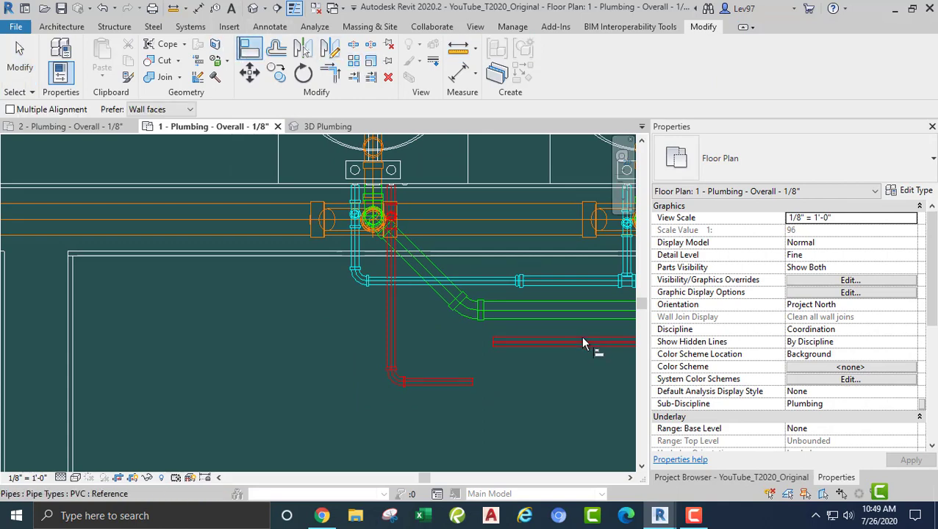
pyautogui.click(546, 349)
pyautogui.click(457, 383)
pyautogui.moveTo(421, 381); pyautogui.dragTo(336, 389, button='middle')
pyautogui.press('Escape')
pyautogui.press('Escape')
pyautogui.scroll(2, 361, 371)
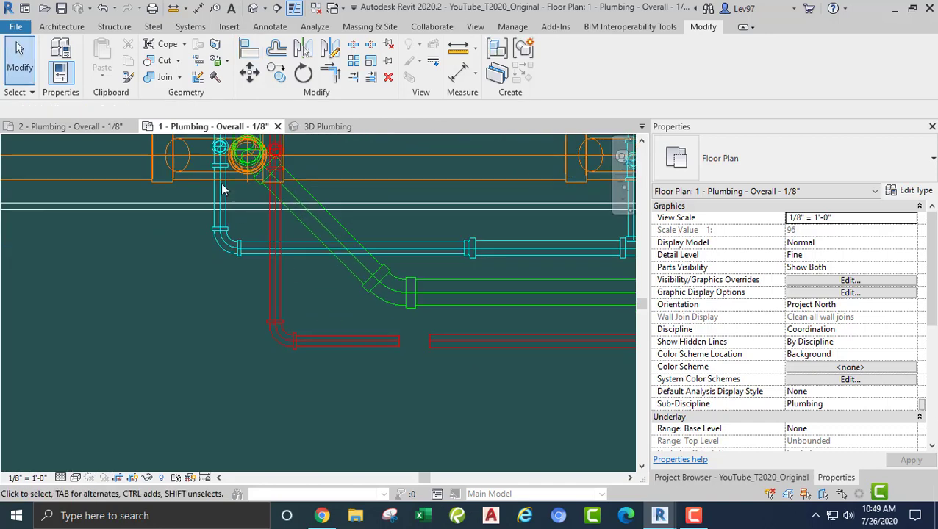
# Join the end lavatory's 1/2" hot water segment to the open end of the 3/4" pipe with Trim/Extend to Corner
pyautogui.click(330, 76)
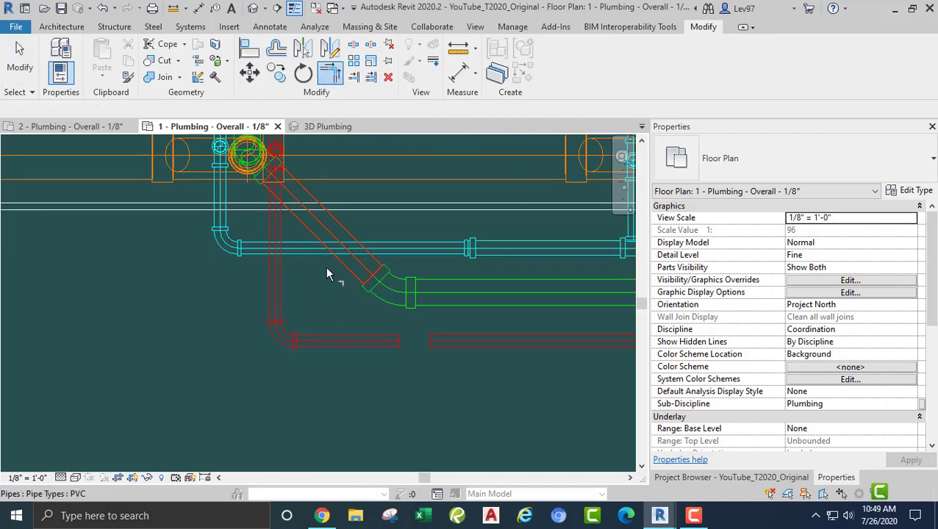
pyautogui.click(389, 342)
pyautogui.press('Escape')
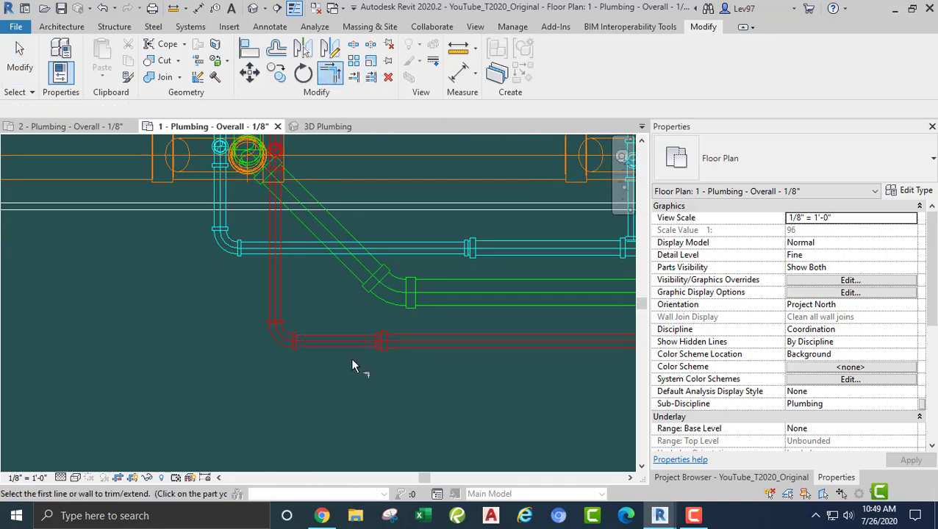
pyautogui.press('Escape')
# Extend the other two lavatories' hot water pipes to the 3/4" hot water run with Trim/Extend Multiple Elements
pyautogui.scroll(-1, 369, 371)
pyautogui.scroll(-2, 127, 377)
pyautogui.moveTo(424, 363); pyautogui.dragTo(351, 371, button='middle')
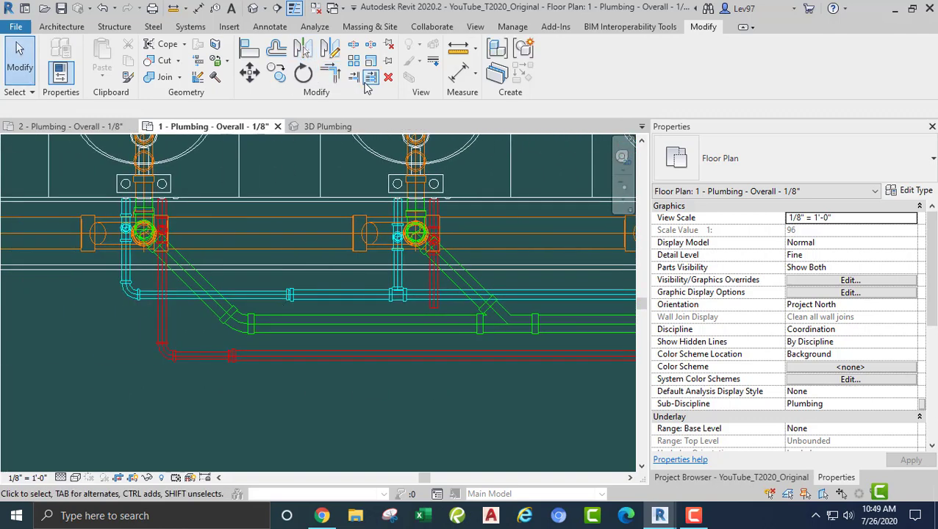
pyautogui.click(370, 76)
pyautogui.click(350, 356)
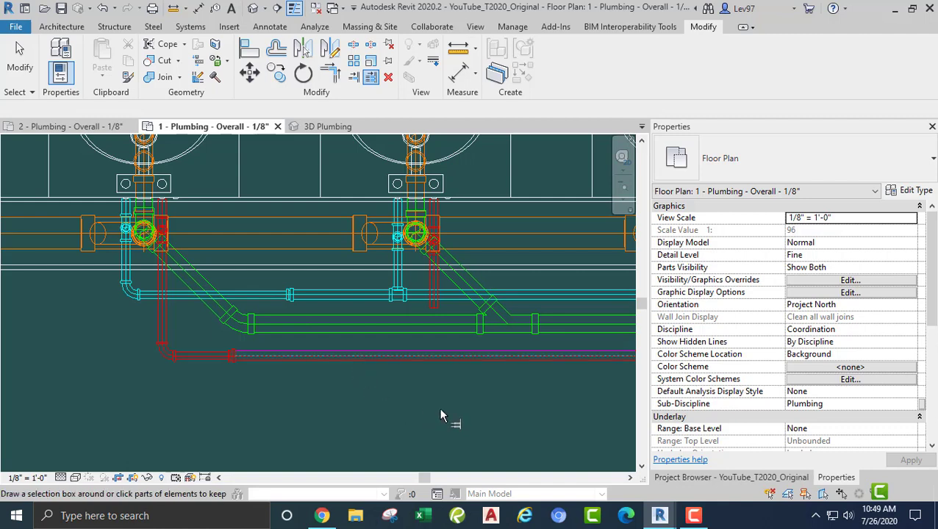
pyautogui.scroll(-4, 442, 408)
pyautogui.moveTo(446, 410); pyautogui.dragTo(243, 399, button='middle')
pyautogui.scroll(3, 243, 399)
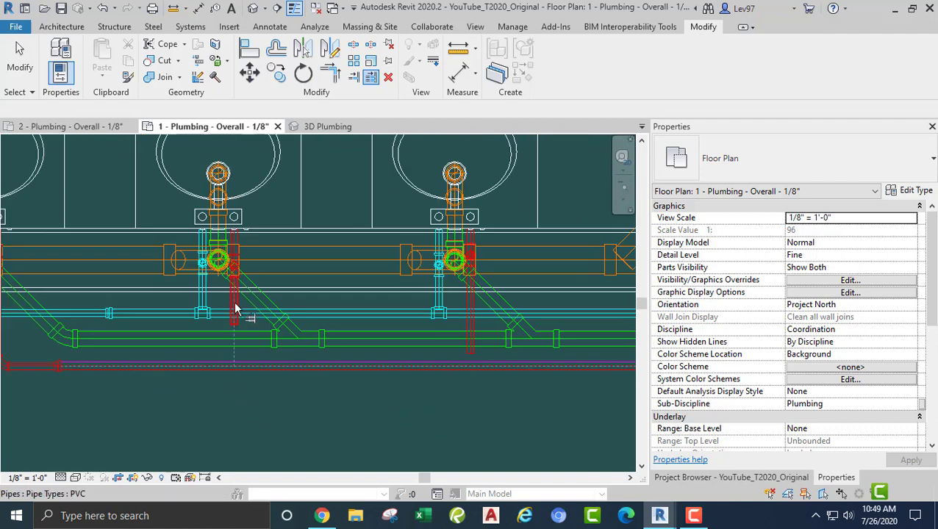
pyautogui.click(235, 308)
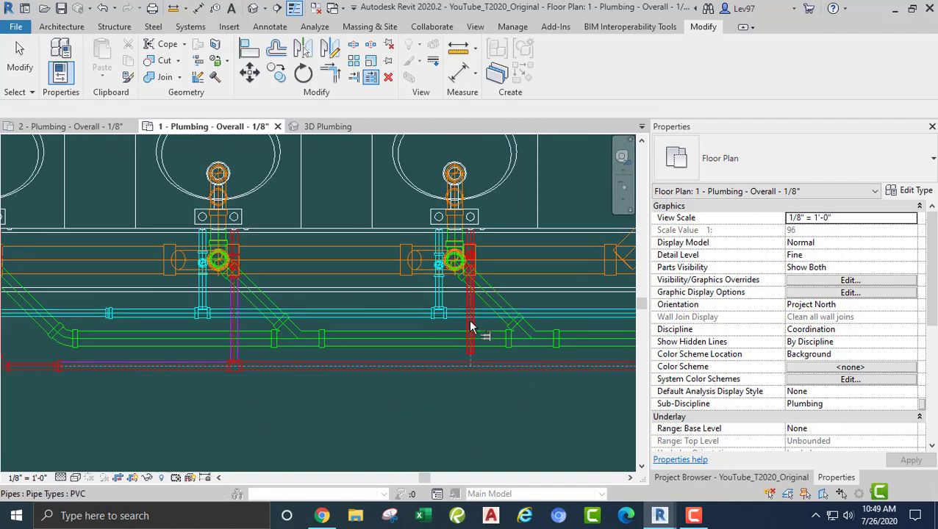
pyautogui.press('Escape')
pyautogui.press('Escape')
# Check the flow and fixture unit properties of the 3/4" hot water run, then select the adjacent cold water pipe
pyautogui.scroll(-3, 405, 411)
pyautogui.scroll(3, 378, 422)
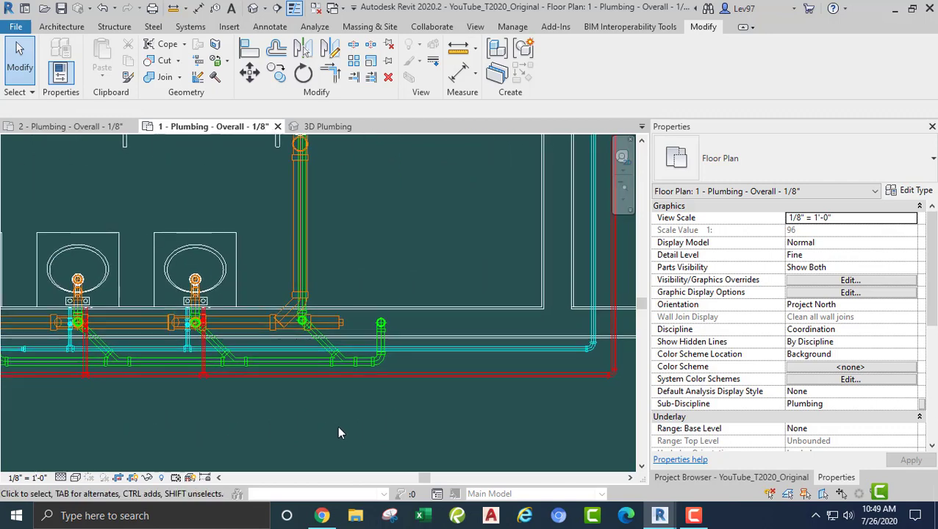
pyautogui.click(259, 371)
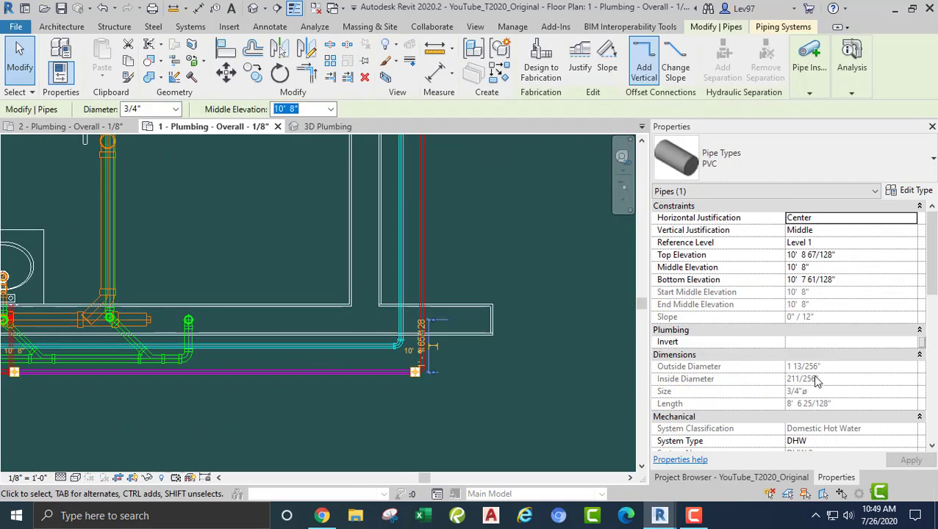
pyautogui.scroll(-10, 816, 380)
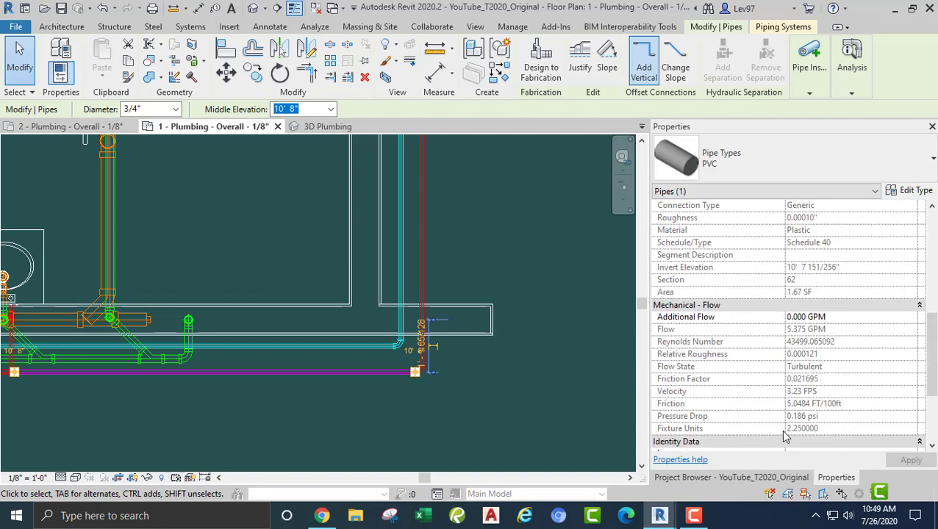
pyautogui.click(291, 345)
pyautogui.click(303, 393)
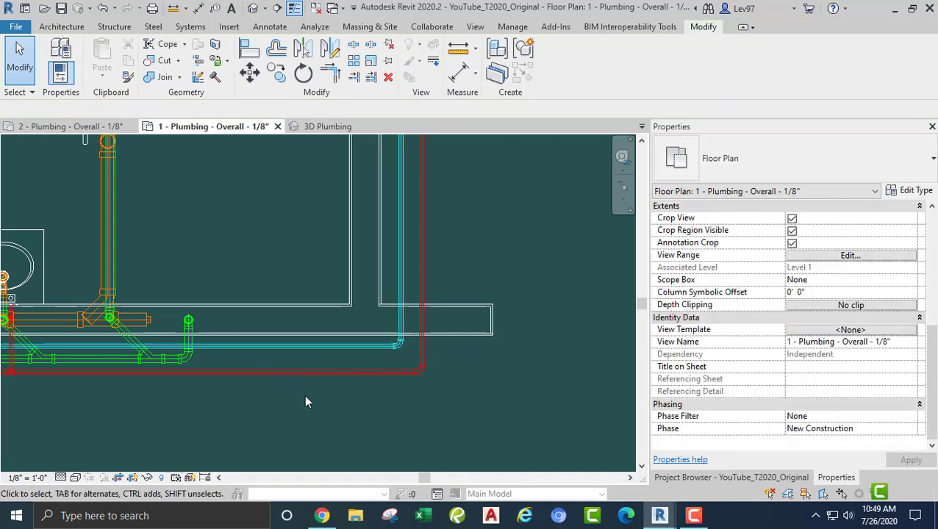
# Trace the lavatories' hot water branch back to its main and inspect the neighboring hot water return pipe's elevation and system properties
pyautogui.scroll(-1, 304, 394)
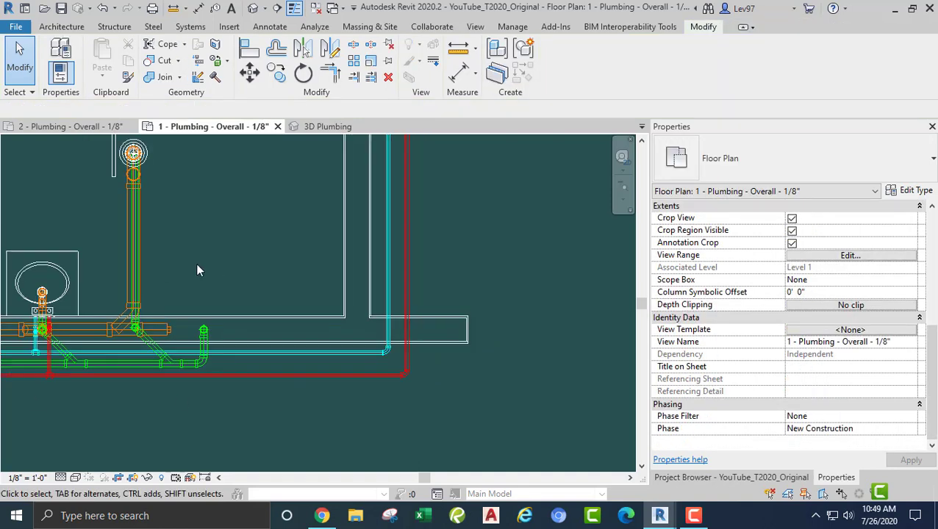
pyautogui.scroll(-2, 254, 251)
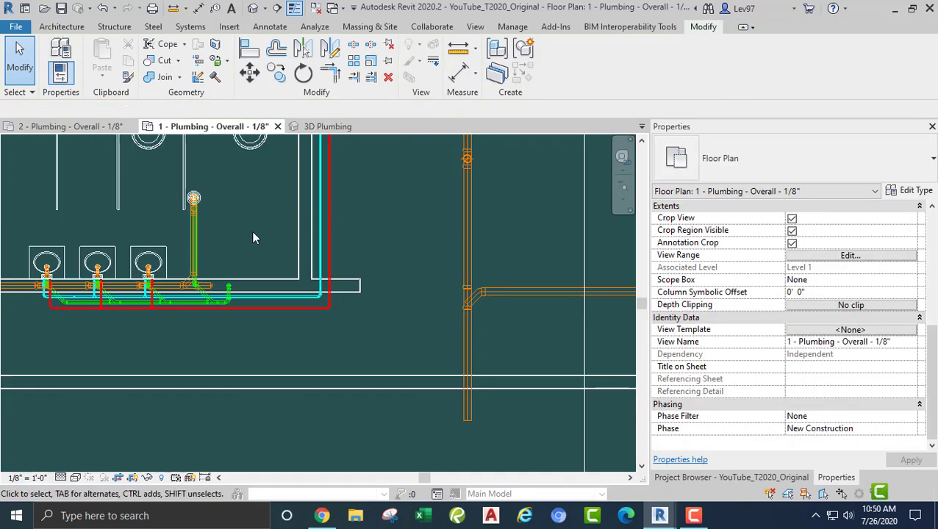
pyautogui.moveTo(263, 244); pyautogui.dragTo(245, 406, button='middle')
pyautogui.moveTo(335, 337); pyautogui.dragTo(331, 368, button='middle')
pyautogui.scroll(2, 377, 286)
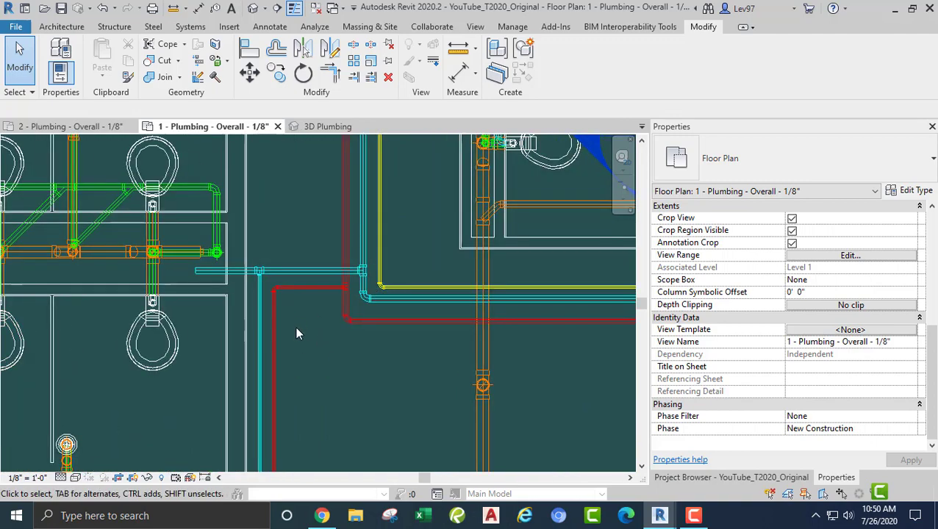
pyautogui.moveTo(394, 380); pyautogui.dragTo(467, 218, button='middle')
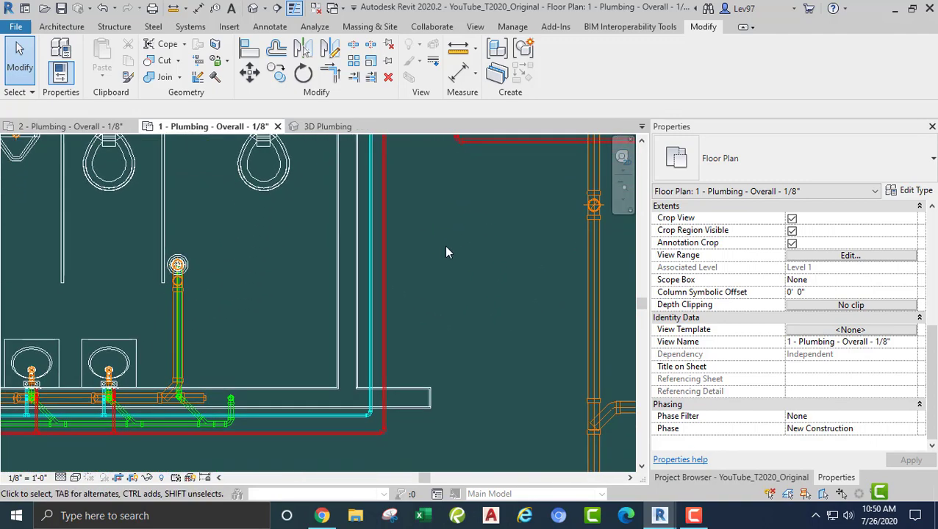
pyautogui.moveTo(446, 251); pyautogui.dragTo(207, 349, button='middle')
pyautogui.moveTo(406, 194); pyautogui.dragTo(338, 377, button='middle')
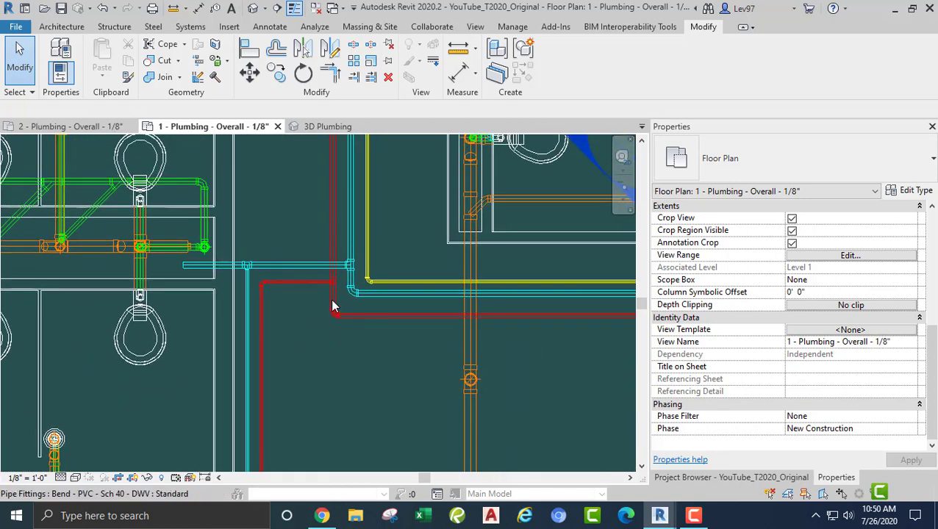
pyautogui.scroll(2, 355, 279)
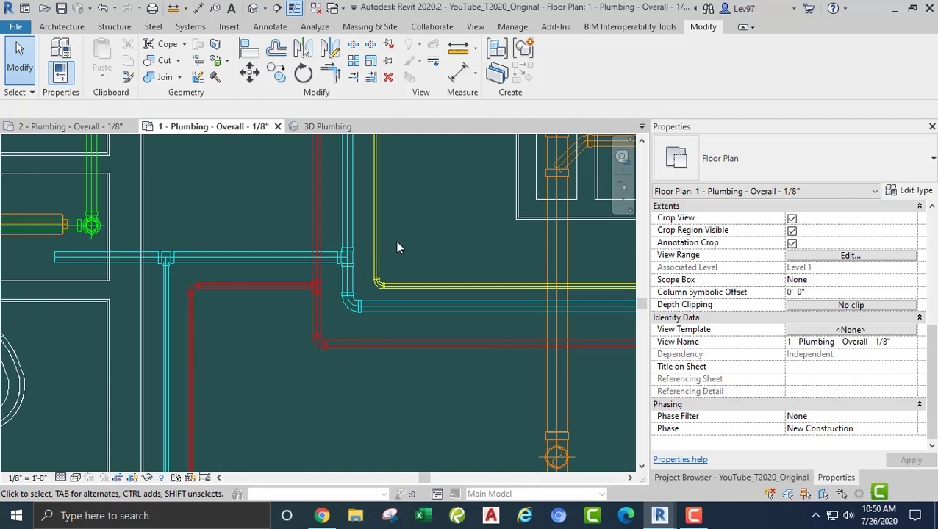
pyautogui.moveTo(396, 255); pyautogui.dragTo(423, 223, button='middle')
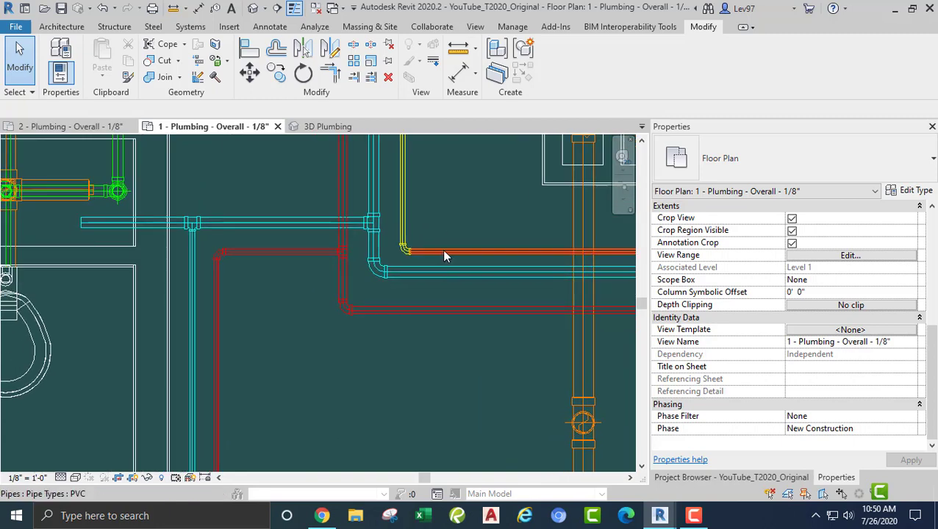
pyautogui.click(444, 256)
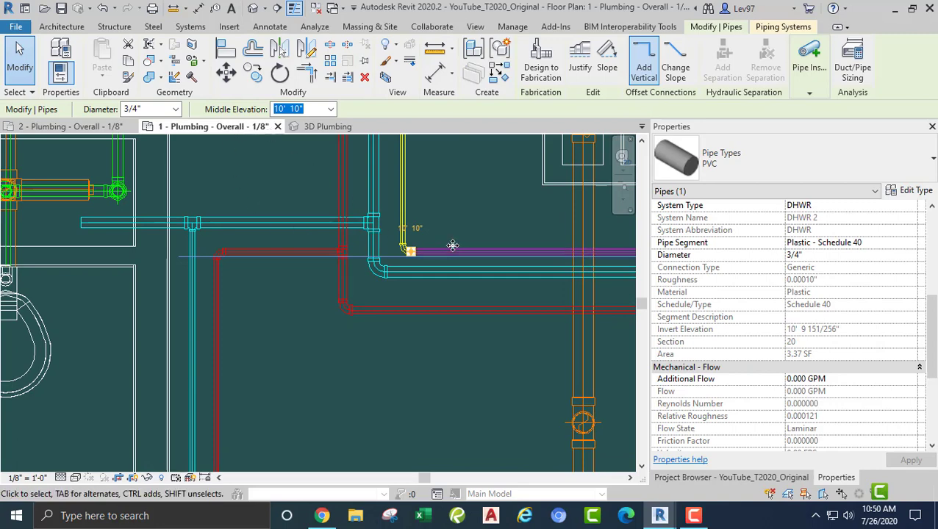
pyautogui.click(441, 225)
pyautogui.moveTo(441, 225); pyautogui.dragTo(473, 253, button='middle')
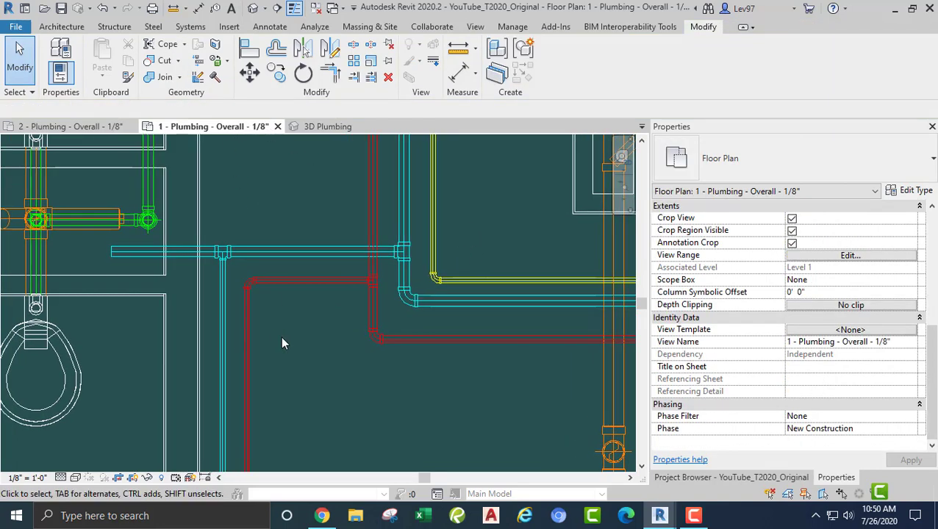
pyautogui.scroll(-3, 284, 338)
pyautogui.scroll(3, 392, 250)
pyautogui.moveTo(391, 263); pyautogui.dragTo(464, 237, button='middle')
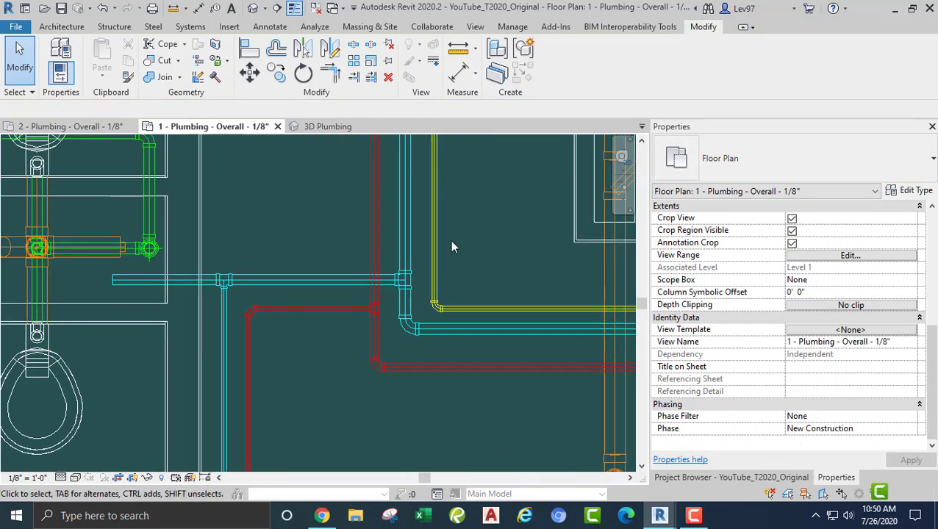
# Branch a 3/4" DHWR pipe at 10' 10" middle elevation off the vertical return pipe, ending between the cold and hot water branches
pyautogui.click(435, 241)
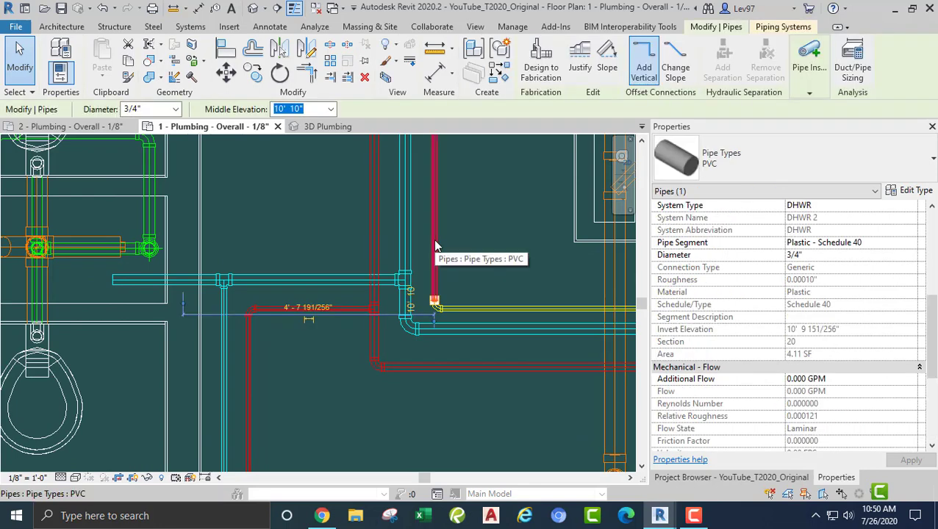
pyautogui.rightClick(435, 240)
pyautogui.click(483, 295)
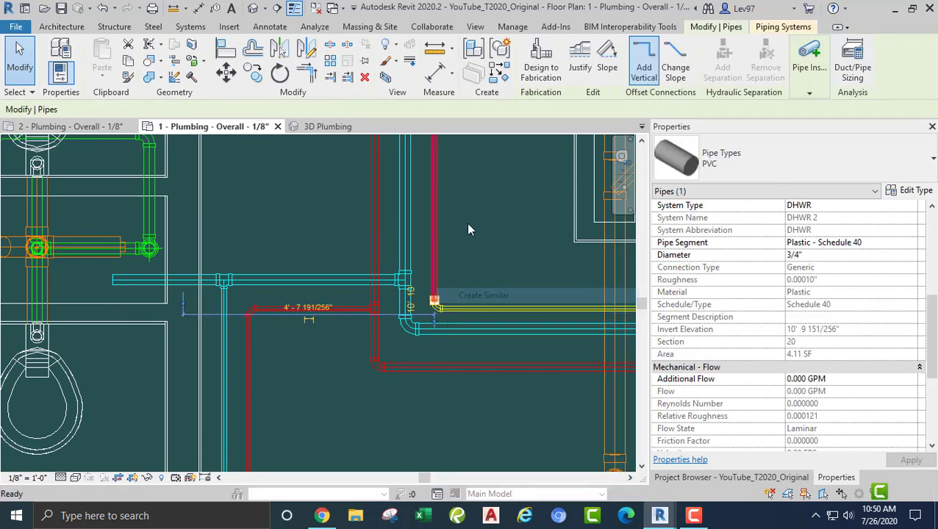
pyautogui.click(434, 246)
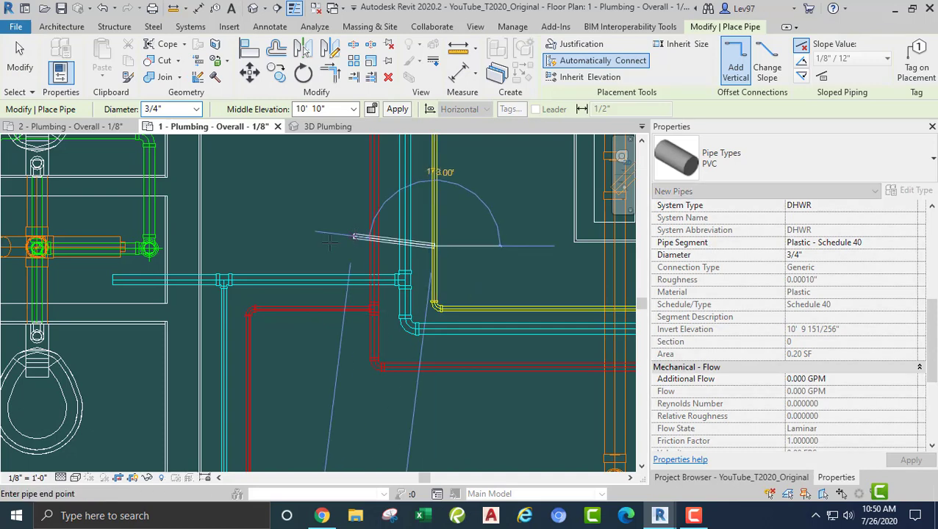
pyautogui.click(235, 245)
# Run the 3/4" return pipe down past the hot water run, then parallel to it toward the end lavatory, stopping short of its pipe
pyautogui.moveTo(239, 437); pyautogui.dragTo(327, 57, button='middle')
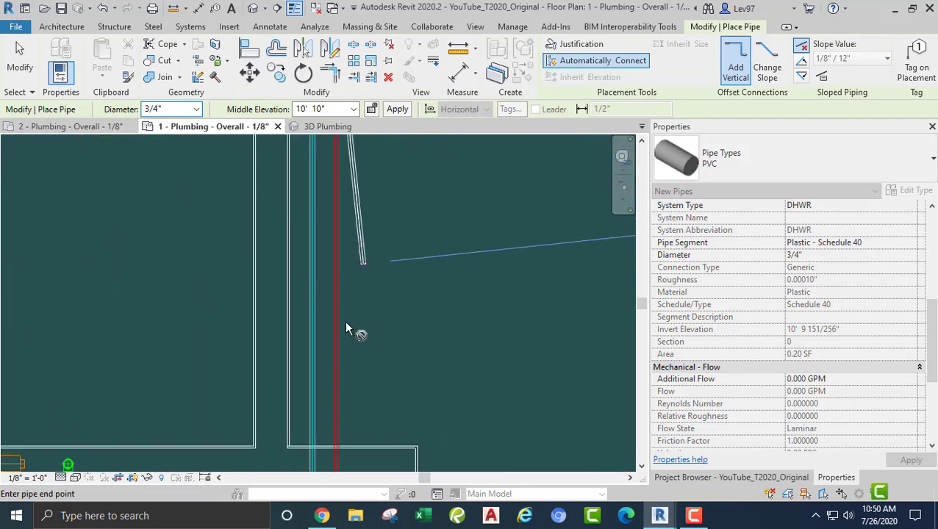
pyautogui.moveTo(322, 393); pyautogui.dragTo(395, 93, button='middle')
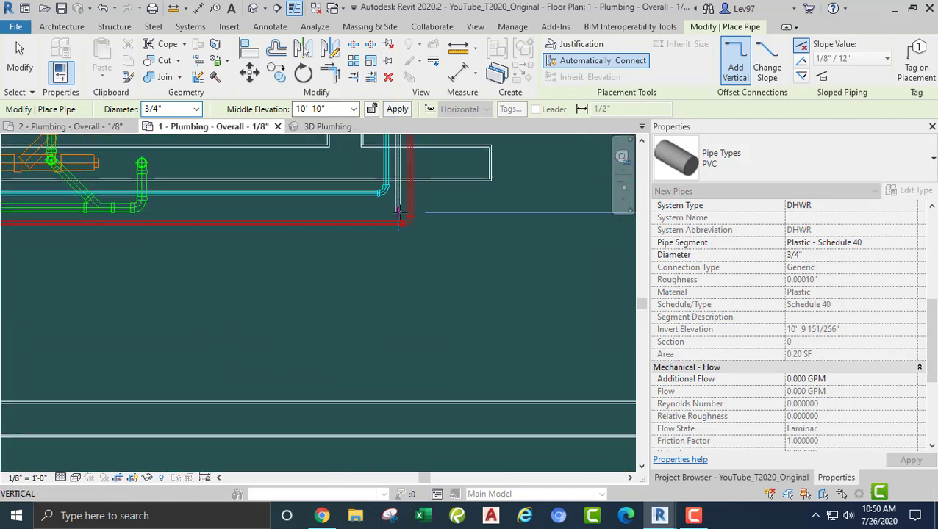
pyautogui.moveTo(397, 212); pyautogui.dragTo(482, 240, button='middle')
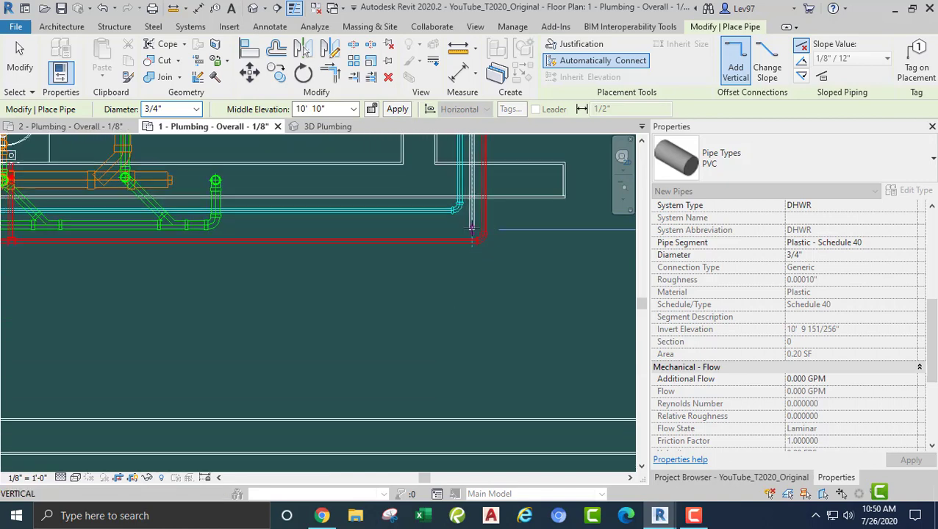
pyautogui.click(471, 252)
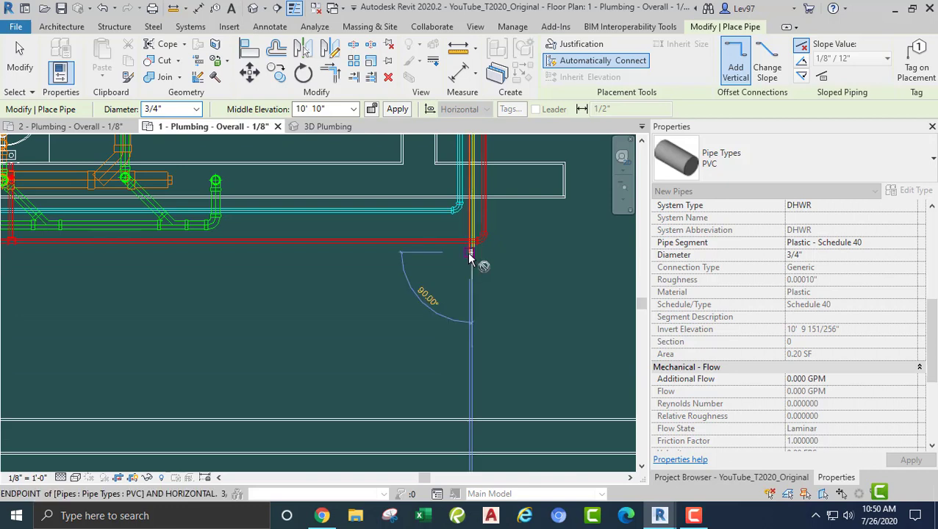
pyautogui.moveTo(316, 263); pyautogui.dragTo(524, 243, button='middle')
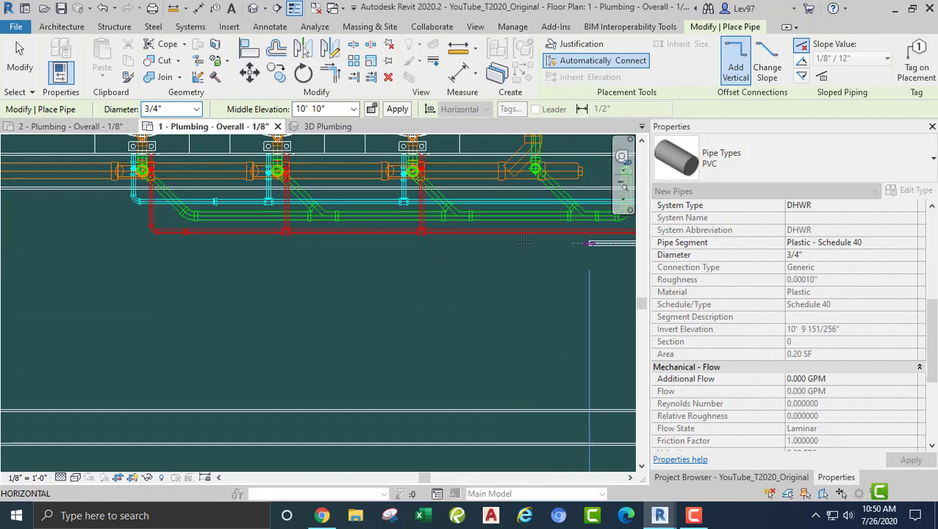
pyautogui.click(206, 244)
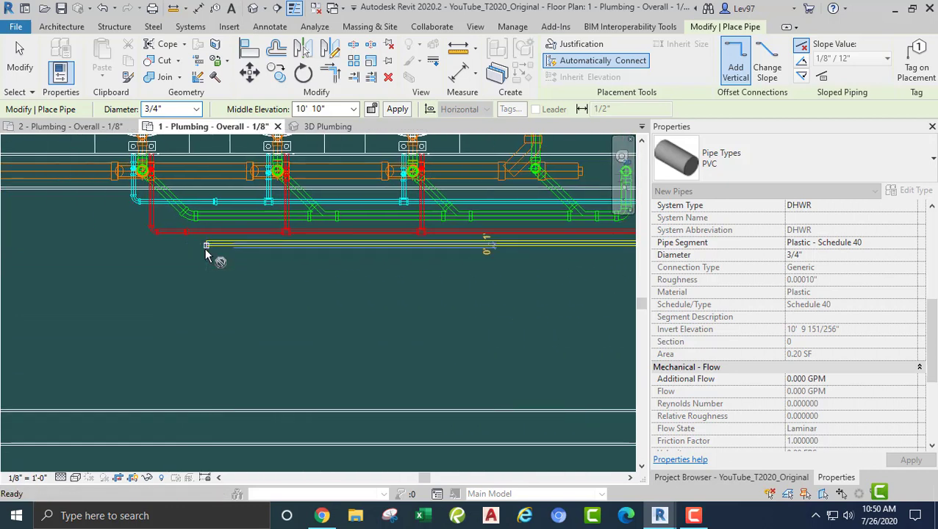
pyautogui.press('Escape')
pyautogui.press('Escape')
# Draw a short 1/2" DHWR pipe stub straight out of the end lavatory's hot water return connector into the chase
pyautogui.scroll(5, 392, 303)
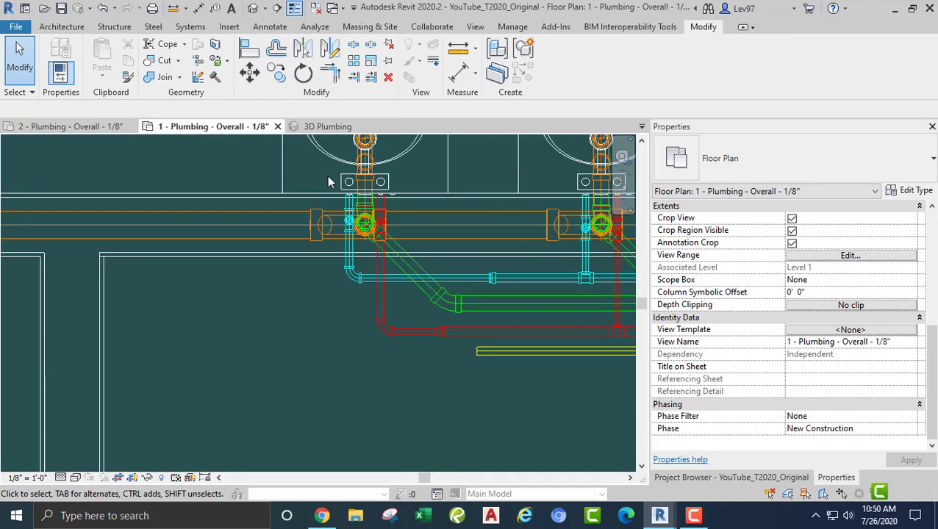
pyautogui.click(448, 174)
pyautogui.scroll(4, 409, 206)
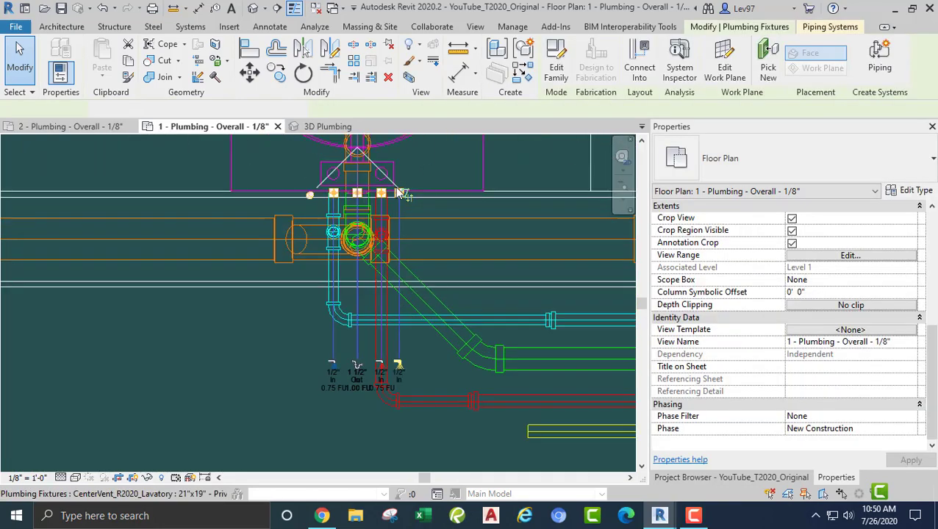
pyautogui.scroll(1, 407, 204)
pyautogui.rightClick(403, 201)
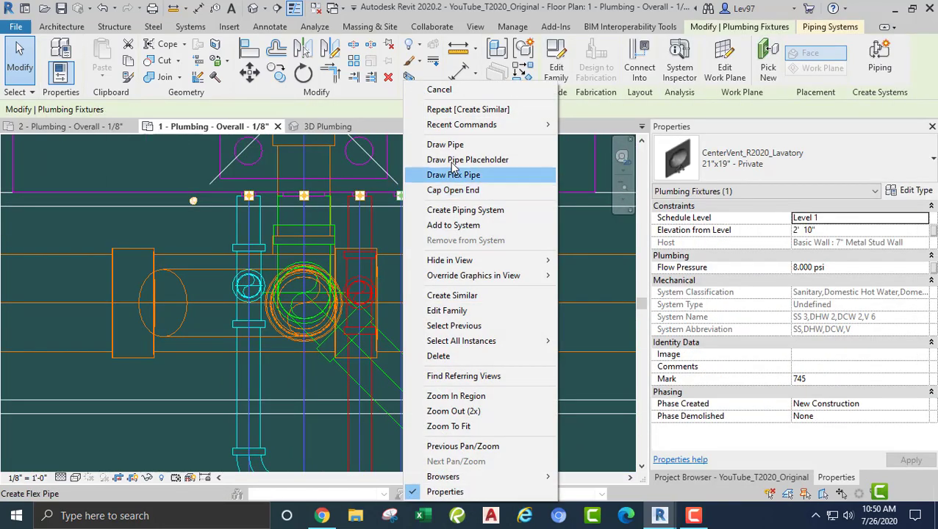
pyautogui.click(442, 141)
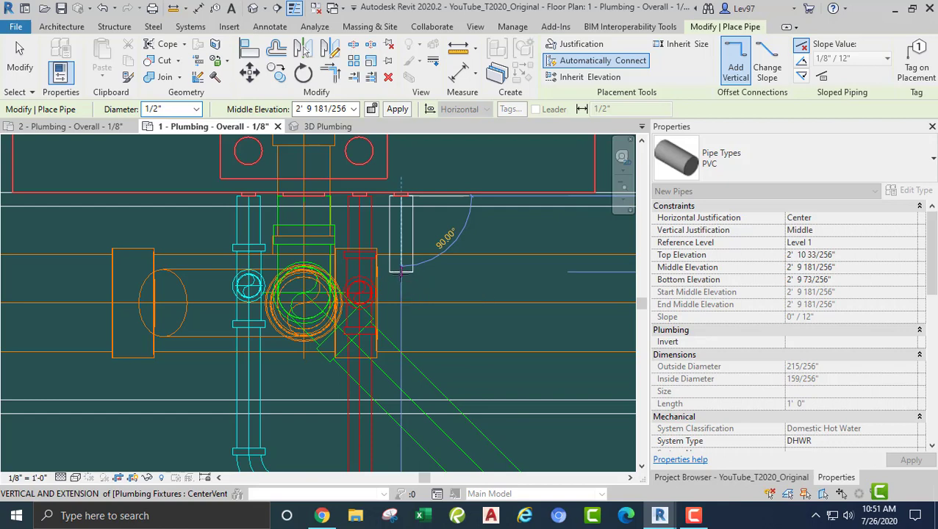
pyautogui.click(400, 272)
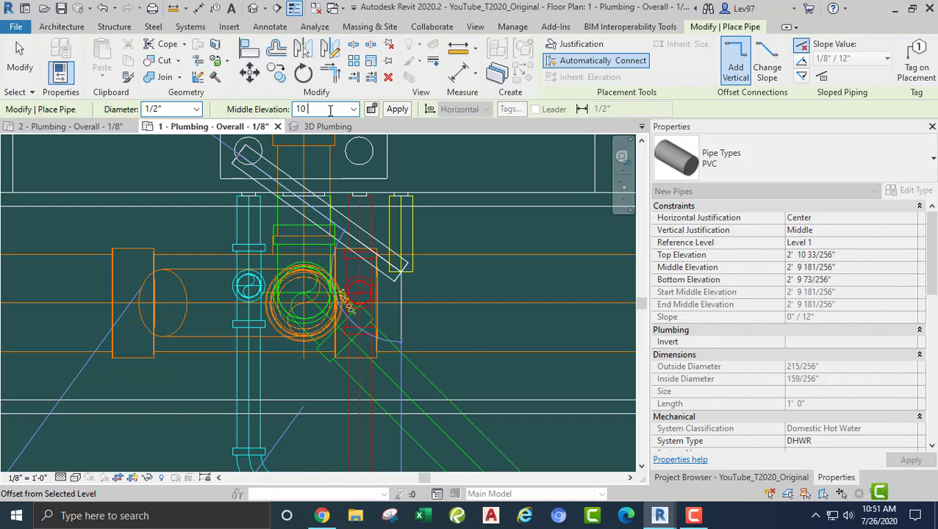
# Continue the end lavatory's 1/2" return pipe at 10' 10" middle elevation past the hot water run, turning it toward the open 3/4" return pipe
pyautogui.press('Return')
pyautogui.scroll(-2, 421, 255)
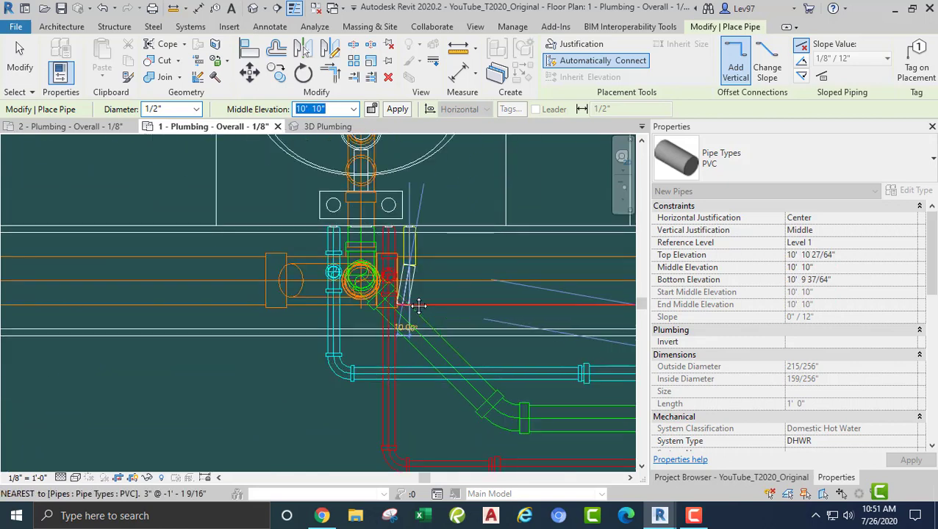
pyautogui.moveTo(411, 326); pyautogui.dragTo(440, 146, button='middle')
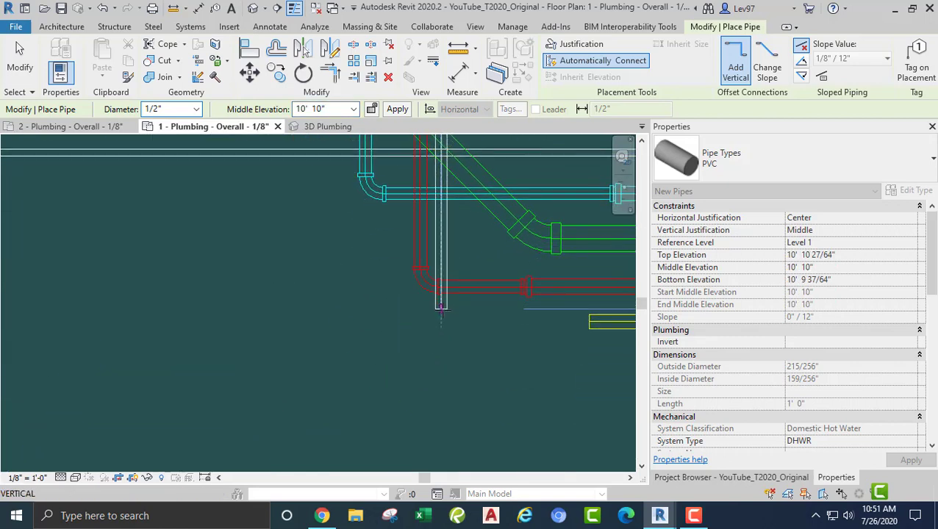
pyautogui.click(493, 323)
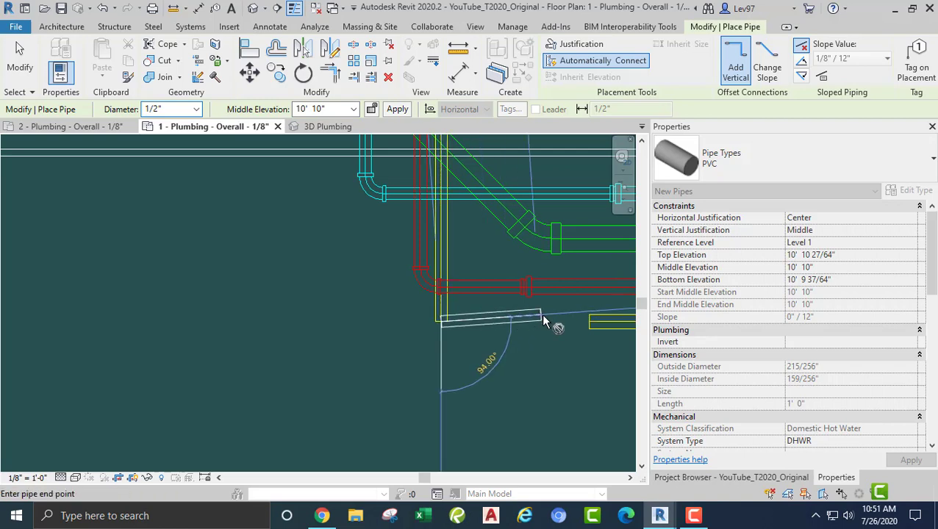
pyautogui.click(556, 325)
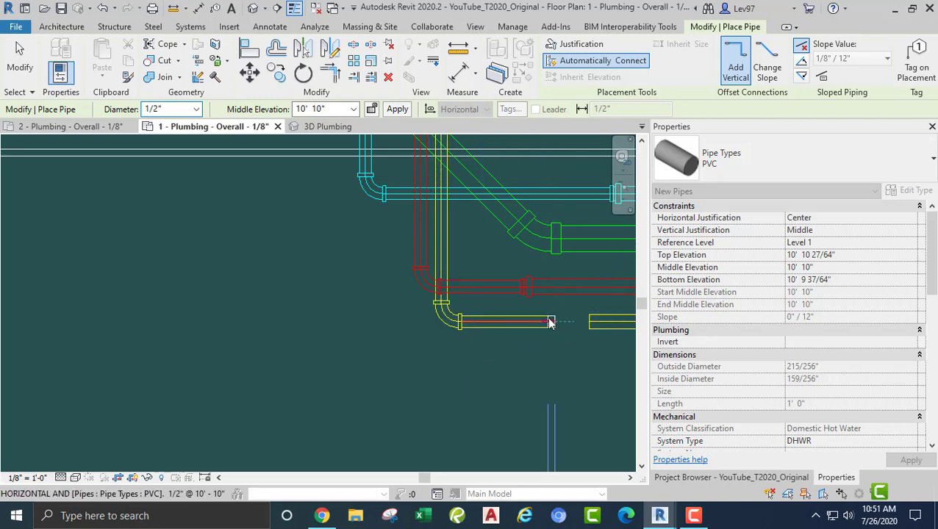
pyautogui.press('Escape')
pyautogui.press('Escape')
# Join the end lavatory's 1/2" return pipe to the 3/4" return branch with Trim/Extend to Corner
pyautogui.scroll(-2, 558, 356)
pyautogui.moveTo(546, 368); pyautogui.dragTo(316, 382, button='middle')
pyautogui.scroll(1, 316, 382)
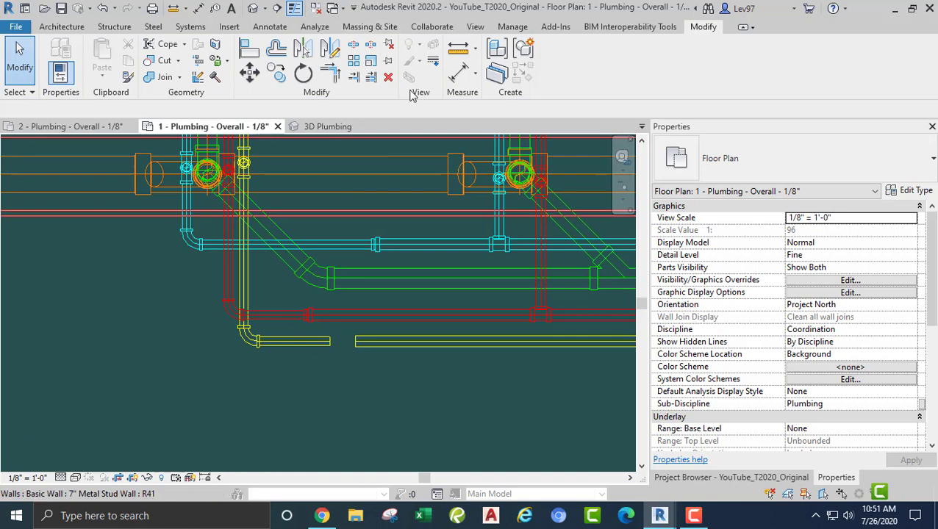
pyautogui.click(298, 349)
pyautogui.click(365, 343)
pyautogui.press('Escape')
pyautogui.scroll(-1, 315, 366)
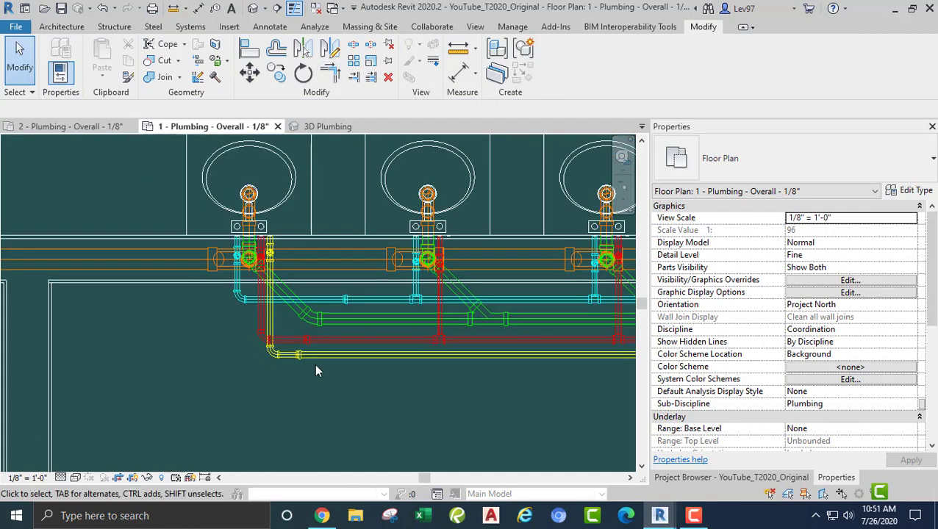
# Draw a short 1/2" DHWR pipe stub out of the middle lavatory's hot water return connector
pyautogui.scroll(3, 338, 367)
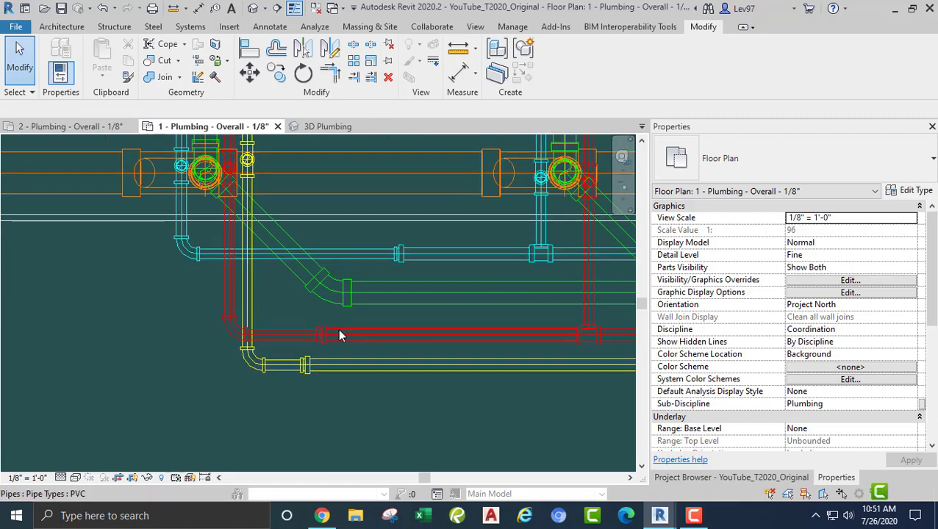
pyautogui.scroll(-3, 453, 399)
pyautogui.moveTo(486, 400); pyautogui.dragTo(265, 399, button='middle')
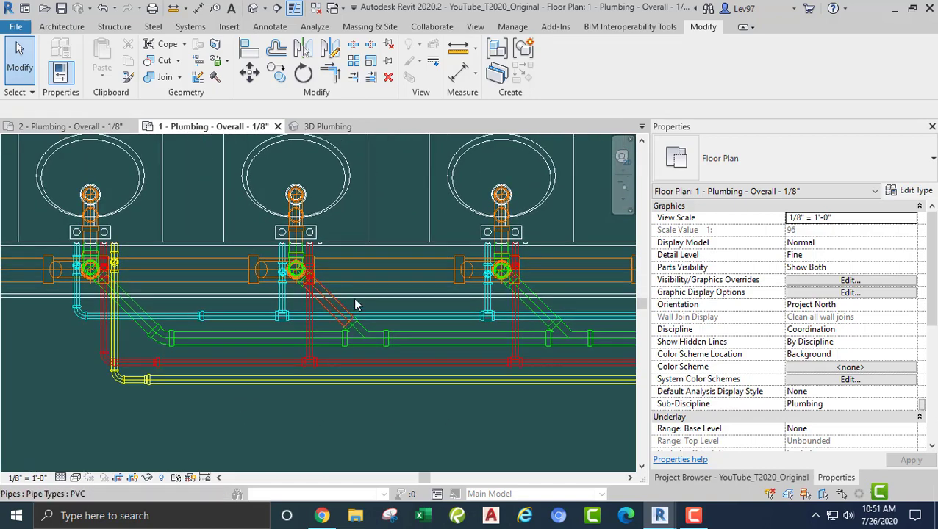
pyautogui.click(321, 209)
pyautogui.scroll(3, 338, 253)
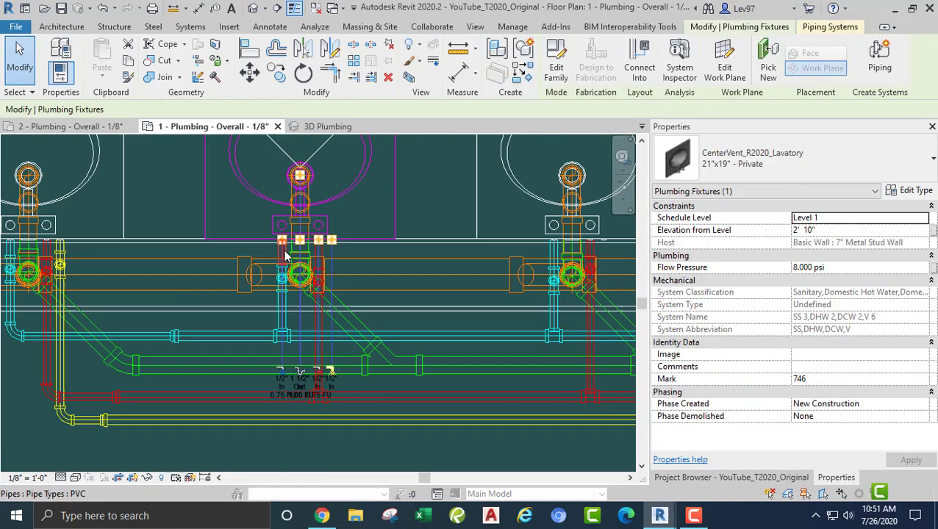
pyautogui.rightClick(346, 235)
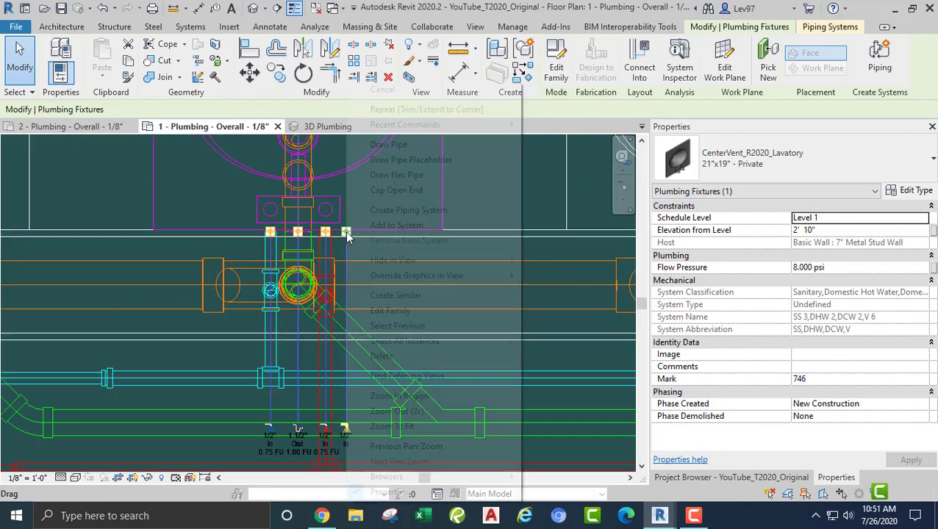
pyautogui.click(388, 145)
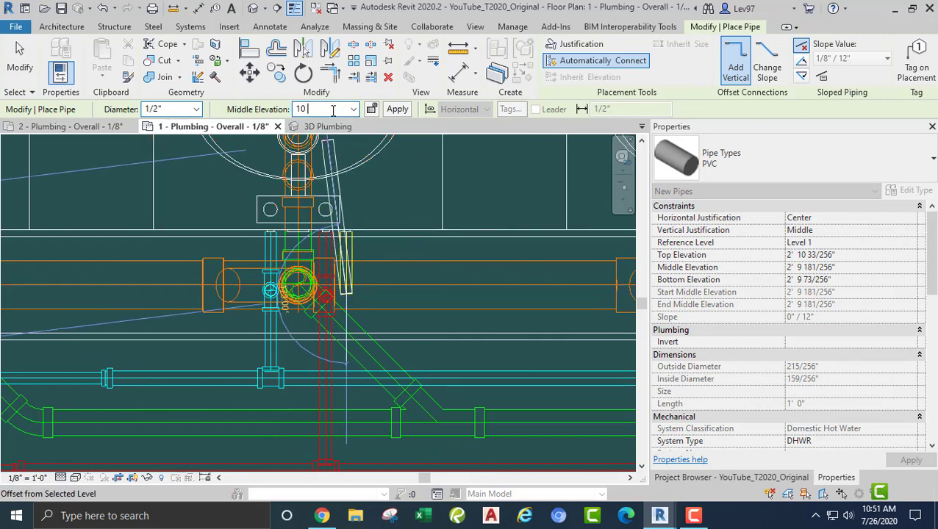
# Set the middle lavatory's return pipe to 10' 10" middle elevation and run it straight into the return branch
pyautogui.press('Return')
pyautogui.moveTo(362, 369); pyautogui.dragTo(360, 229, button='middle')
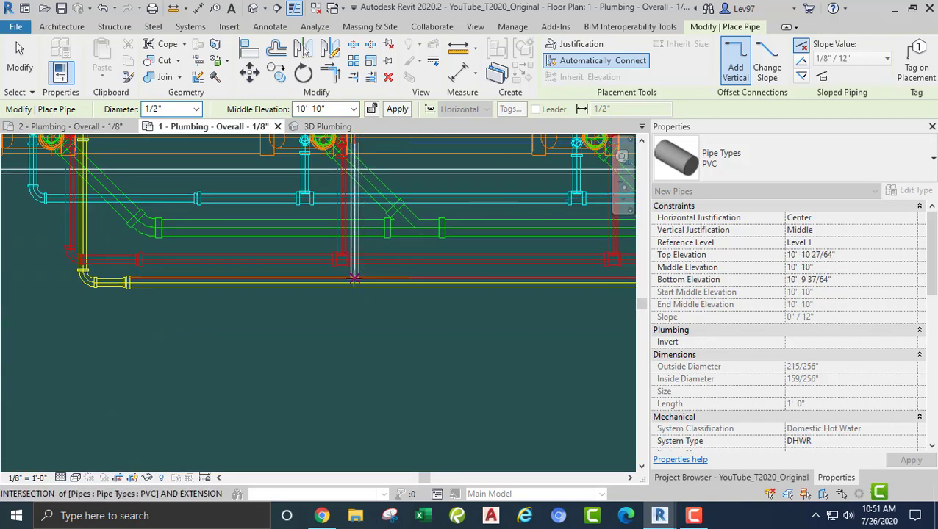
pyautogui.click(355, 284)
pyautogui.press('Escape')
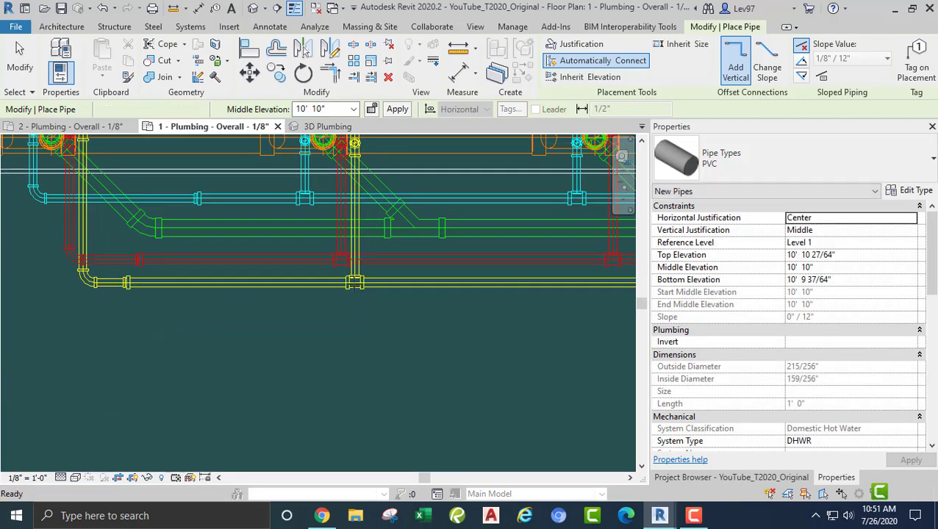
# Draw a short 1/2" DHWR pipe stub out of the third lavatory's hot water return connector
pyautogui.scroll(-2, 379, 291)
pyautogui.moveTo(509, 219); pyautogui.dragTo(391, 300, button='middle')
pyautogui.scroll(2, 286, 184)
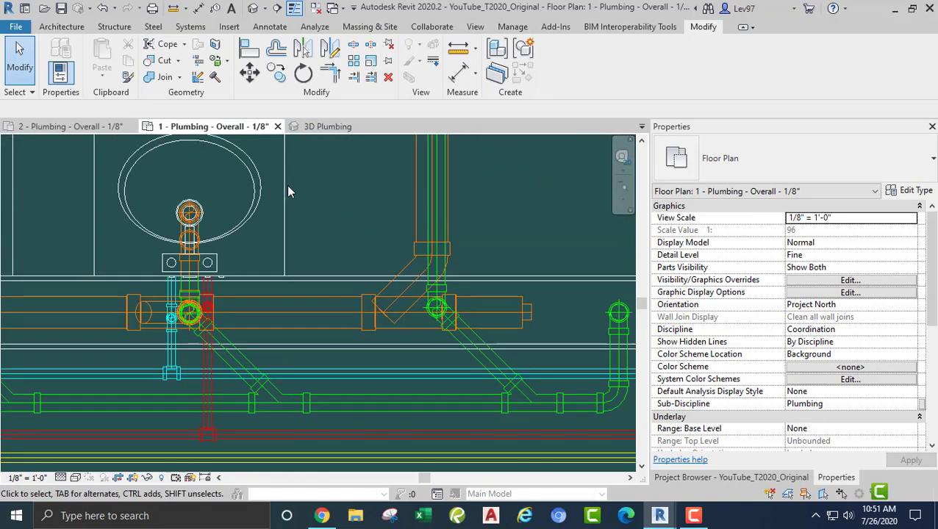
pyautogui.click(284, 185)
pyautogui.moveTo(247, 279); pyautogui.dragTo(408, 180, button='middle')
pyautogui.scroll(2, 408, 180)
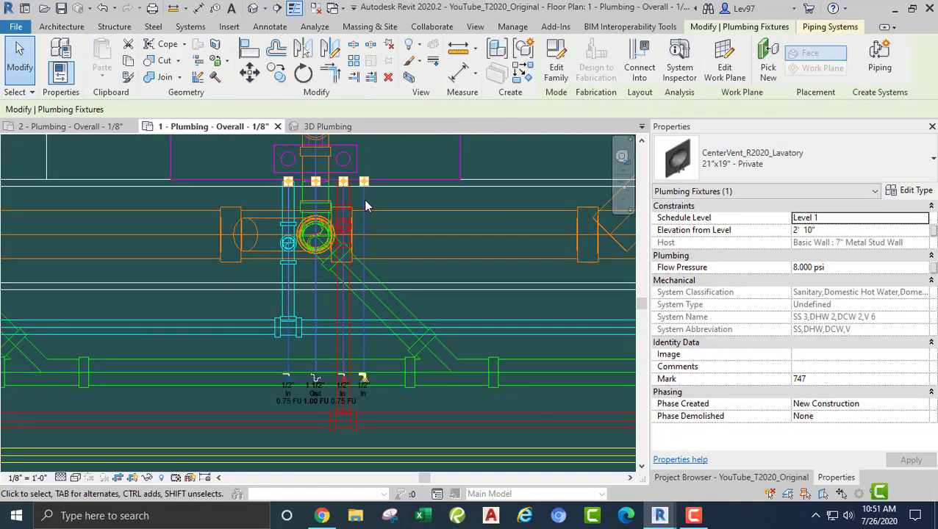
pyautogui.rightClick(364, 184)
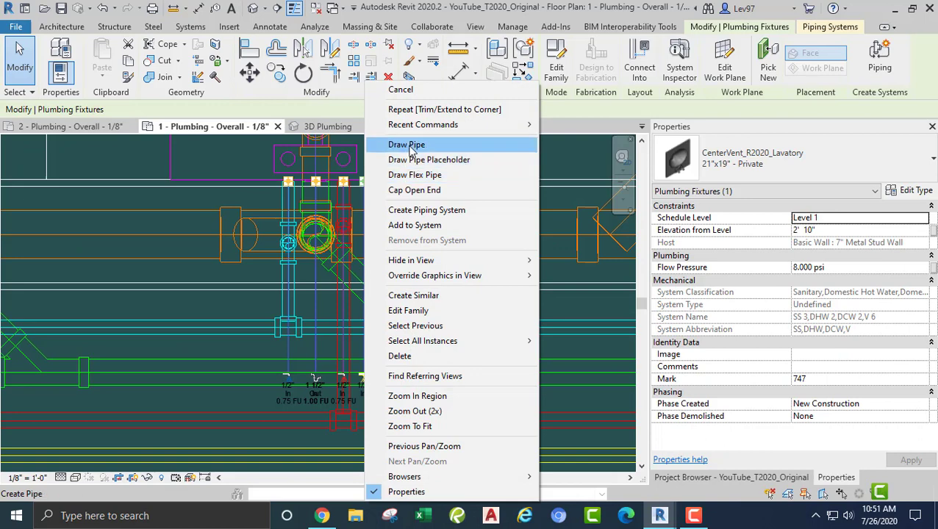
pyautogui.click(408, 144)
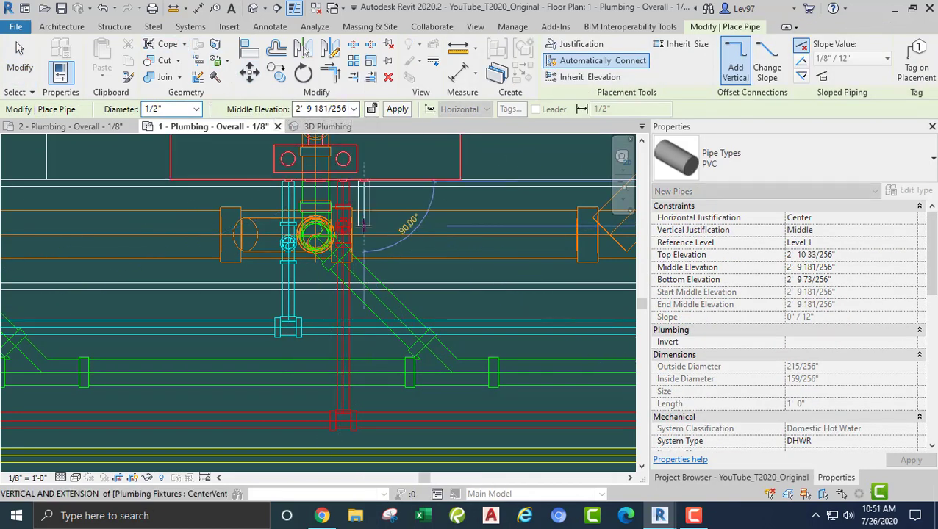
pyautogui.scroll(2, 363, 228)
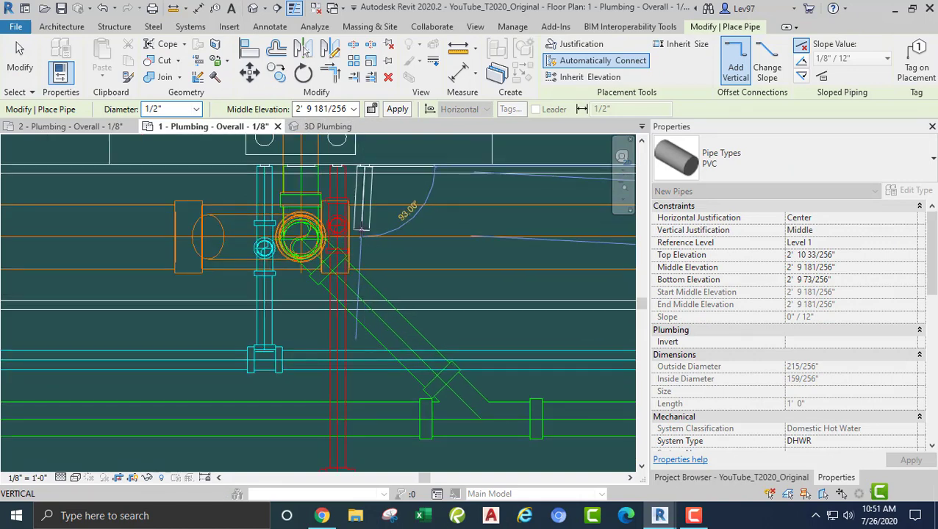
pyautogui.click(363, 228)
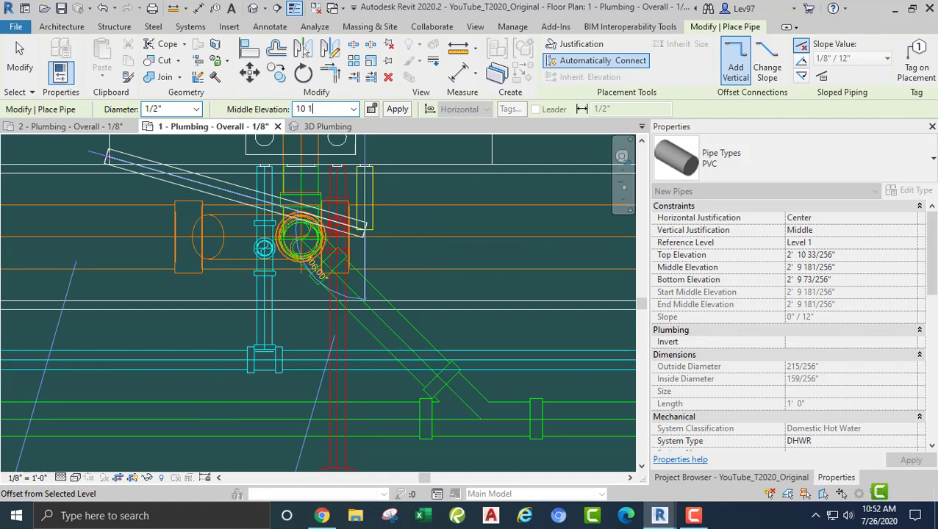
# Raise the third lavatory's return pipe to 10' 10" middle elevation and connect it perpendicularly to the return branch
pyautogui.press('Return')
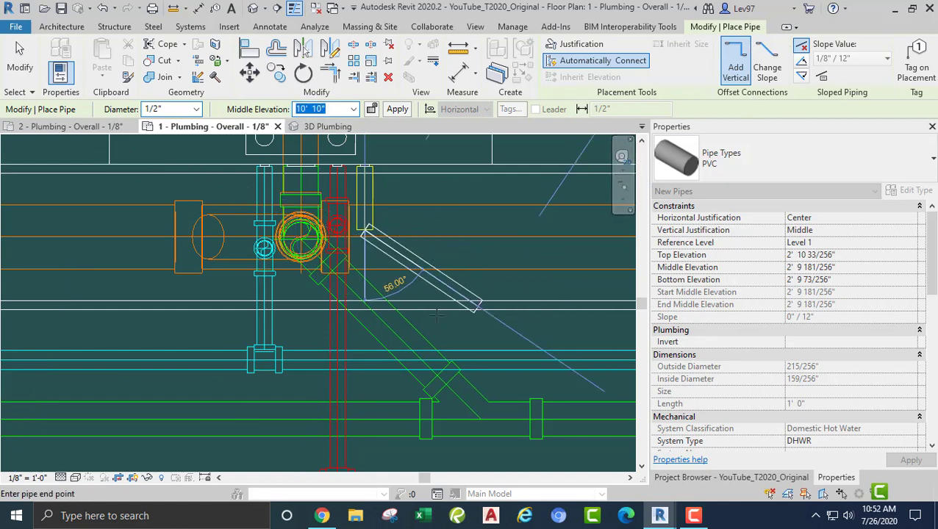
pyautogui.moveTo(388, 332); pyautogui.dragTo(413, 213, button='middle')
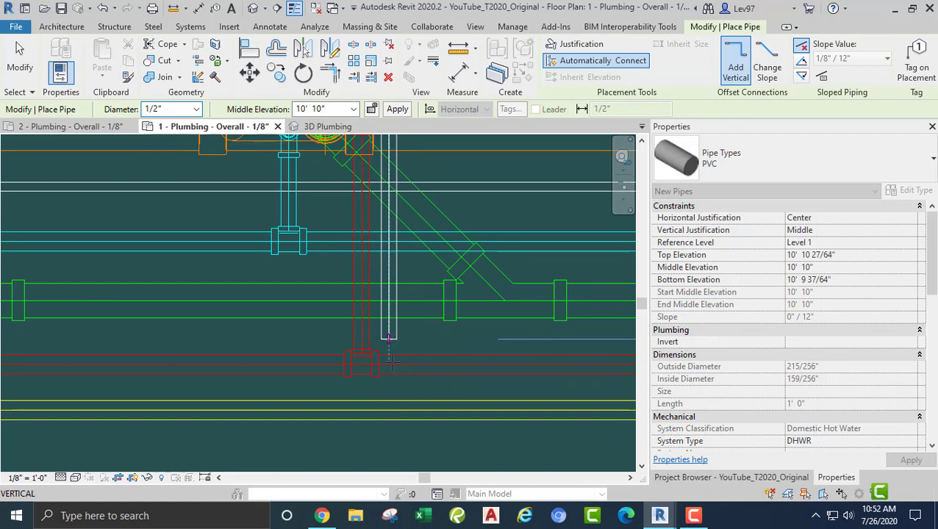
pyautogui.click(388, 410)
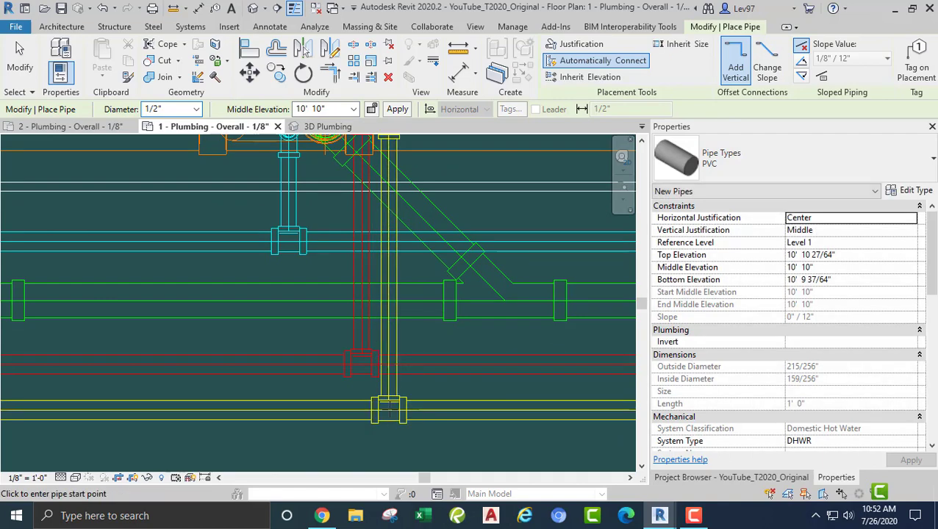
pyautogui.press('Escape')
# Review the three lavatories' return connections and follow the return branch back toward its main across both restrooms
pyautogui.scroll(-4, 387, 404)
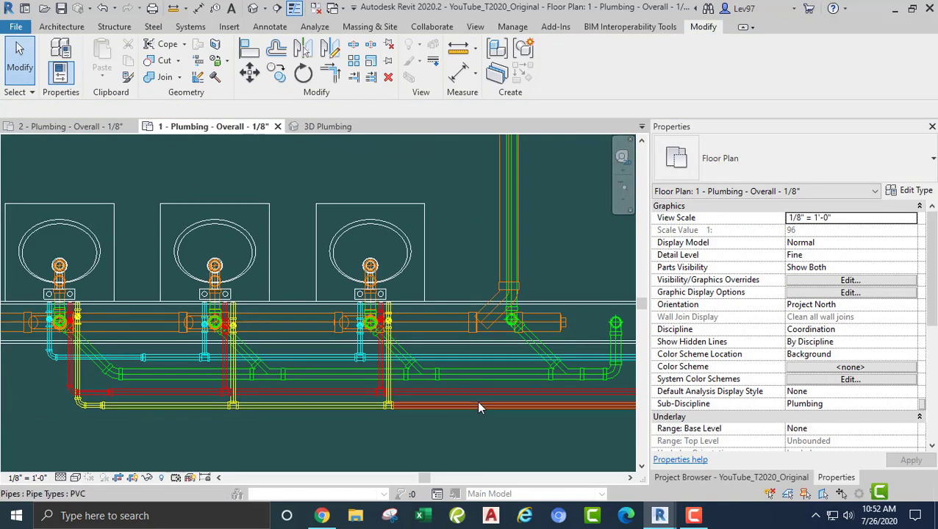
pyautogui.moveTo(266, 422); pyautogui.dragTo(340, 343, button='middle')
pyautogui.scroll(-3, 349, 383)
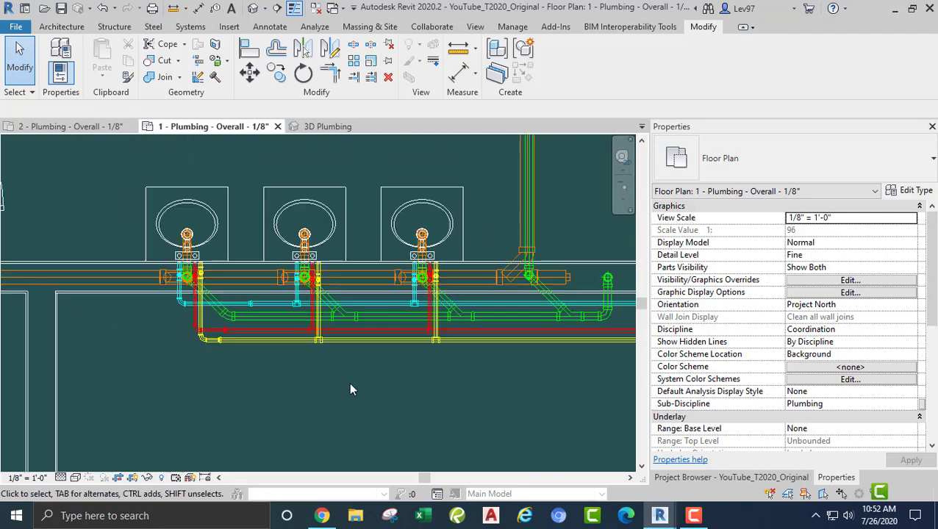
pyautogui.moveTo(410, 388); pyautogui.dragTo(194, 410, button='middle')
pyautogui.scroll(1, 368, 320)
pyautogui.scroll(-3, 354, 224)
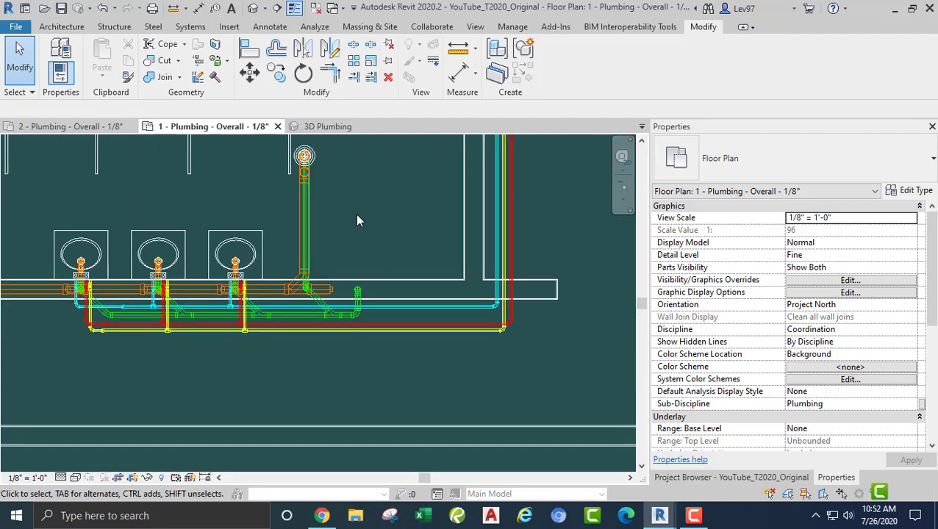
pyautogui.moveTo(309, 325); pyautogui.dragTo(359, 403, button='middle')
pyautogui.scroll(5, 372, 271)
pyautogui.scroll(-4, 361, 304)
pyautogui.scroll(-3, 361, 302)
pyautogui.moveTo(409, 251); pyautogui.dragTo(363, 453, button='middle')
pyautogui.moveTo(450, 225); pyautogui.dragTo(460, 189, button='middle')
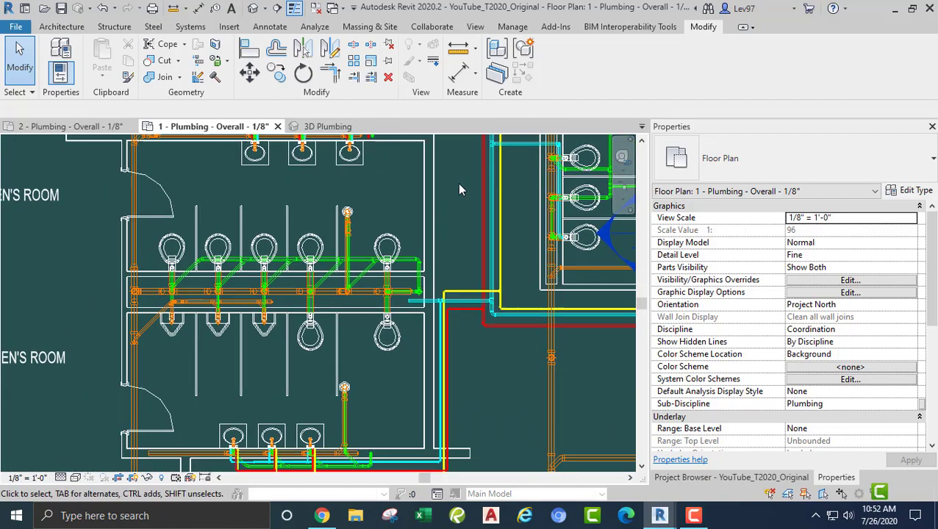
# Compare the water piping at the upper restroom's lavatories and its mains with the finished piping at the men's lavatories
pyautogui.moveTo(276, 428); pyautogui.dragTo(355, 266, button='middle')
pyautogui.scroll(2, 353, 266)
pyautogui.moveTo(445, 274); pyautogui.dragTo(362, 401, button='middle')
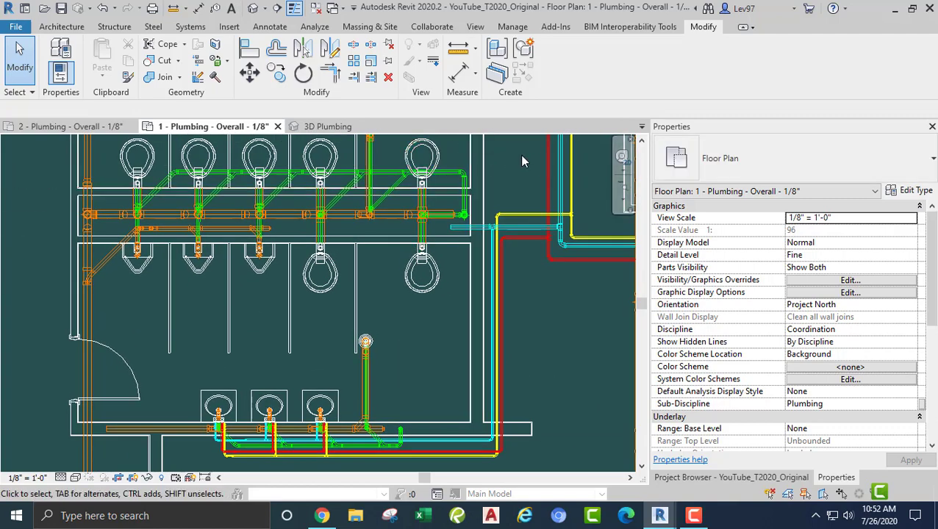
pyautogui.moveTo(503, 171); pyautogui.dragTo(507, 419, button='middle')
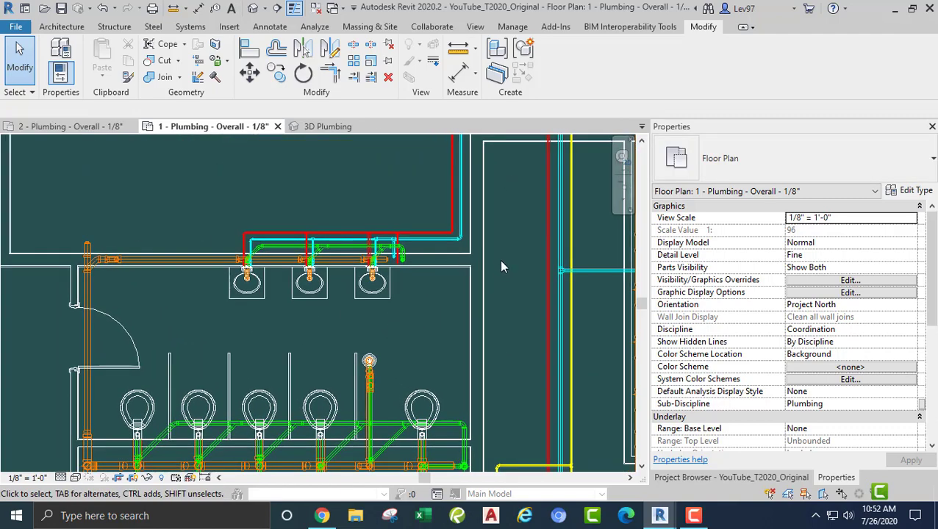
pyautogui.moveTo(503, 237); pyautogui.dragTo(498, 285, button='middle')
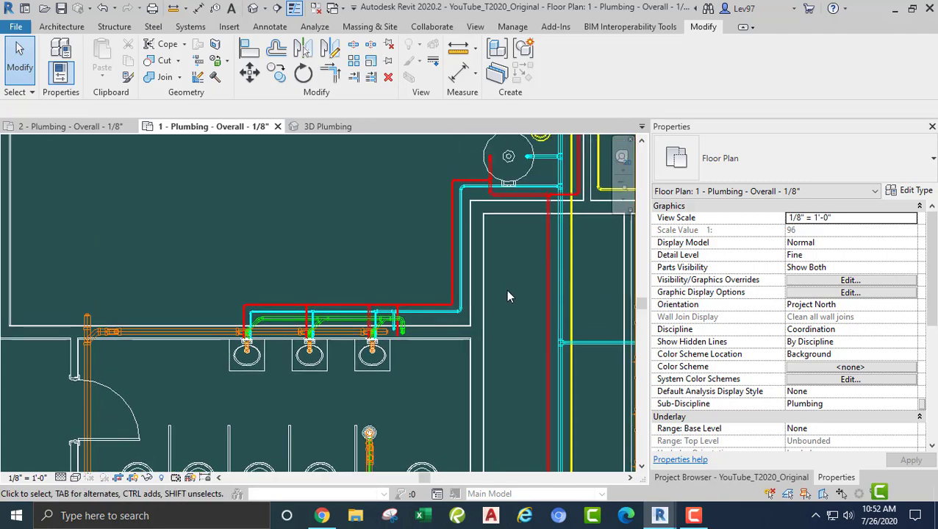
pyautogui.moveTo(529, 346); pyautogui.dragTo(534, 129, button='middle')
pyautogui.scroll(3, 471, 267)
pyautogui.moveTo(447, 367); pyautogui.dragTo(544, 111, button='middle')
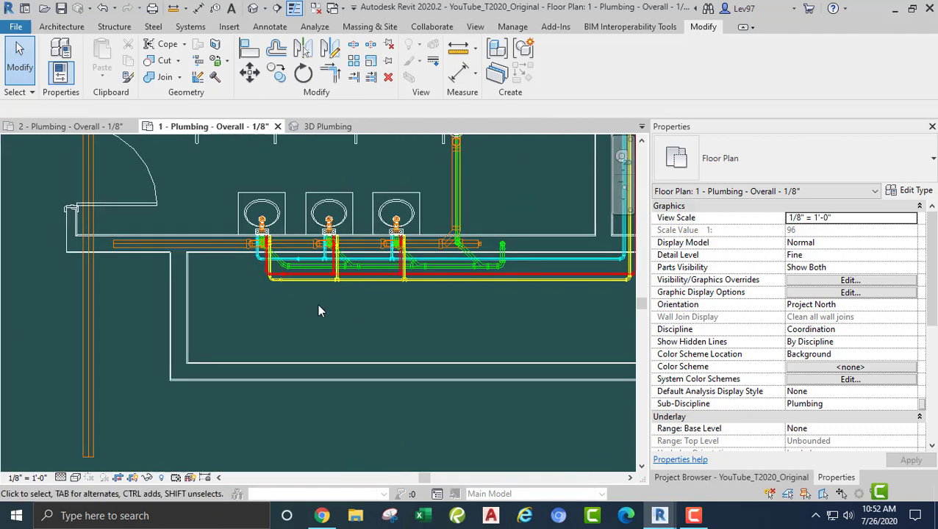
# Set the 1 - Plumbing - Overall - 1/8" plan to the Realistic visual style and inspect the piping along the men's lavatories
pyautogui.scroll(4, 265, 290)
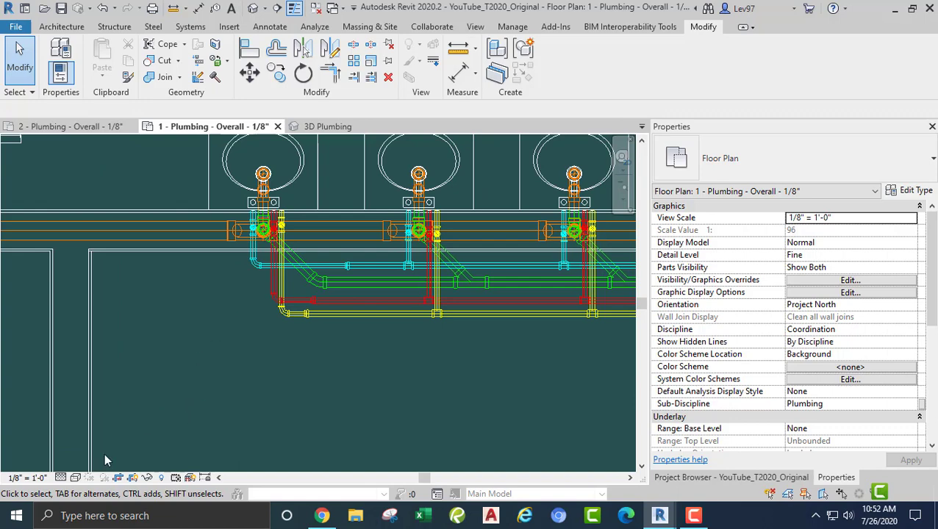
pyautogui.click(76, 479)
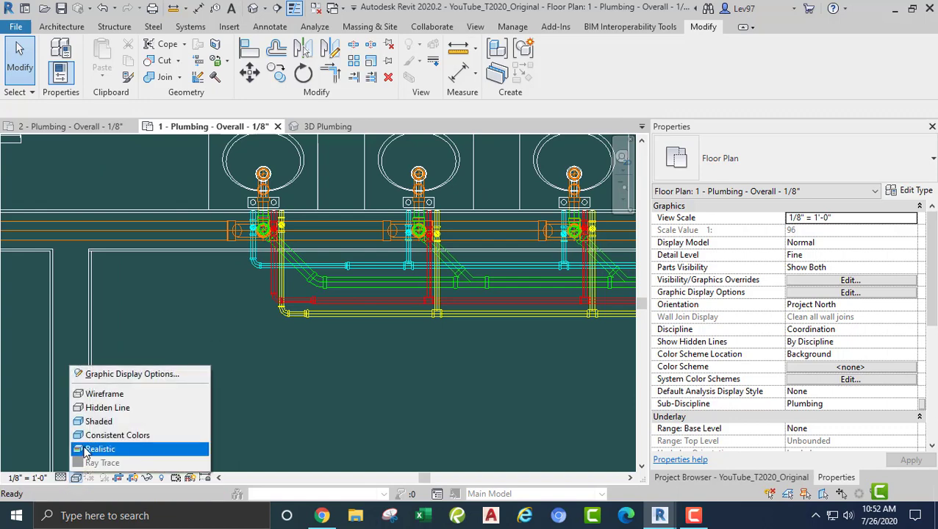
pyautogui.click(94, 448)
pyautogui.scroll(2, 416, 286)
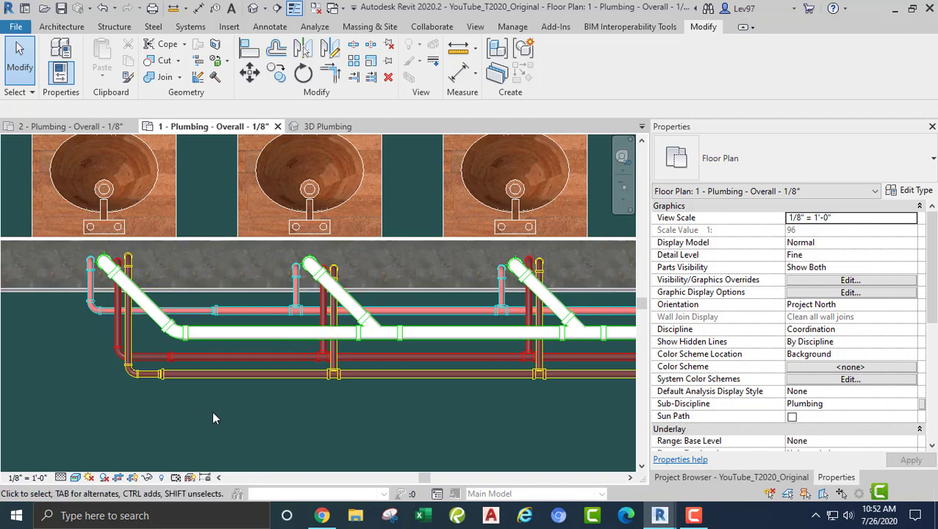
pyautogui.moveTo(328, 432); pyautogui.dragTo(98, 403, button='middle')
pyautogui.moveTo(242, 389); pyautogui.dragTo(108, 407, button='middle')
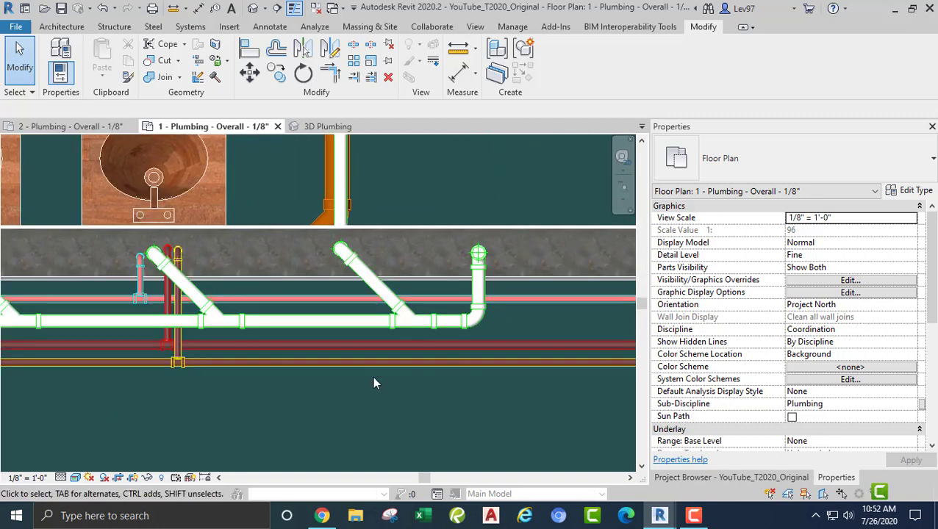
pyautogui.scroll(-2, 395, 338)
pyautogui.moveTo(347, 387); pyautogui.dragTo(421, 395, button='middle')
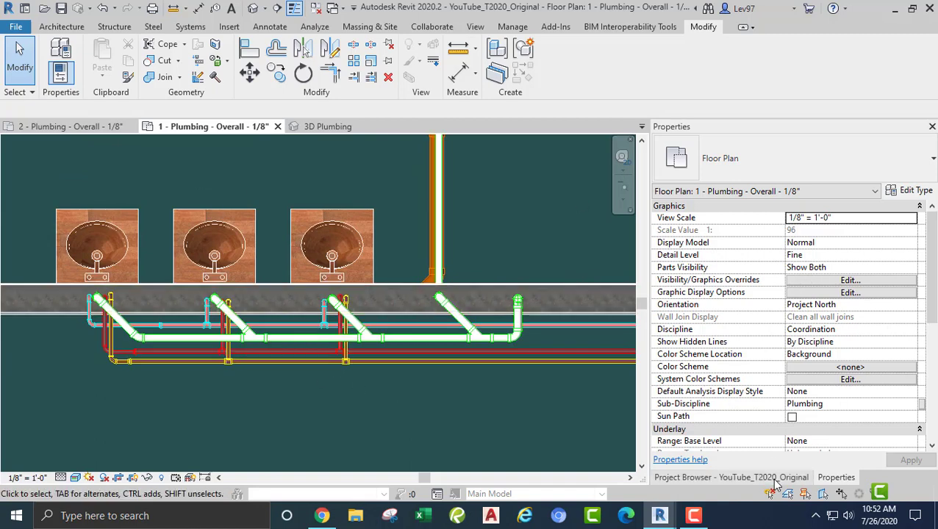
# Open the 1 - Plumbing Plot - Water floor plan at the men's lavatories
pyautogui.click(732, 477)
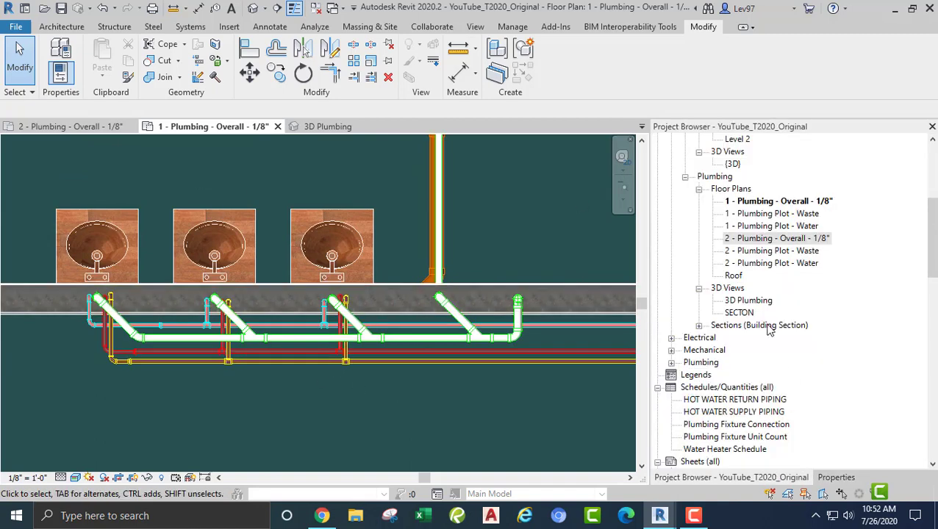
pyautogui.doubleClick(771, 226)
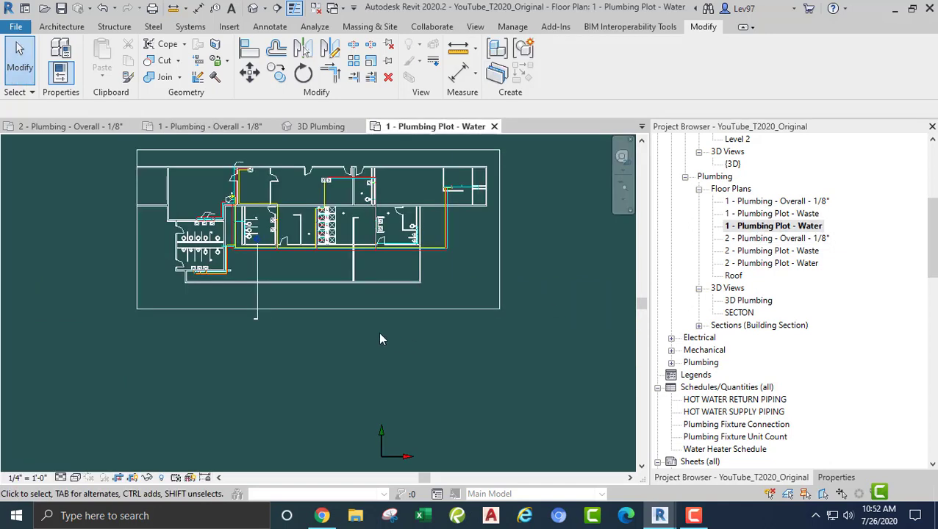
pyautogui.scroll(8, 306, 334)
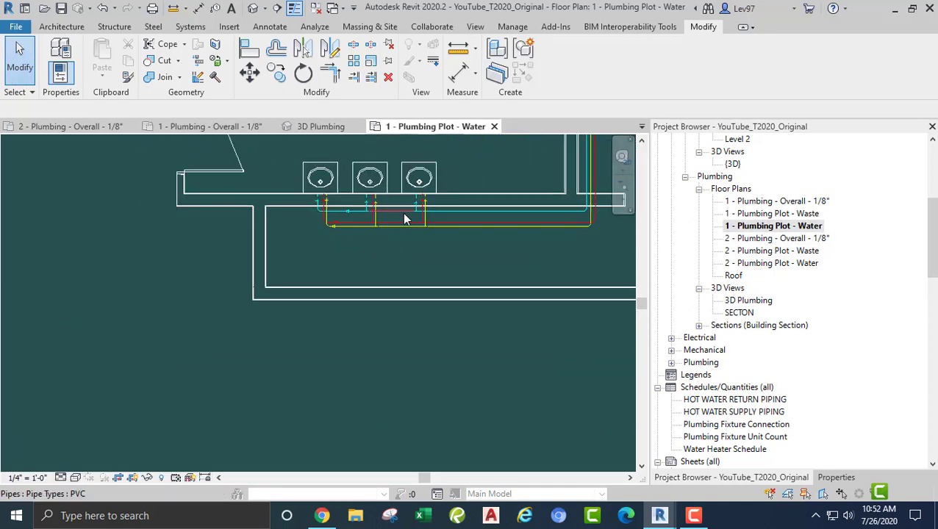
pyautogui.moveTo(422, 252); pyautogui.dragTo(286, 320, button='middle')
pyautogui.scroll(1, 355, 270)
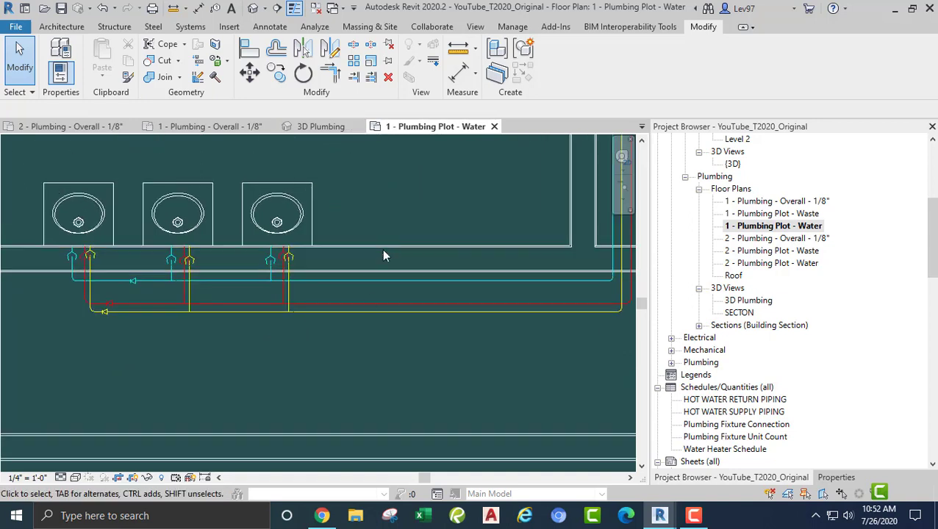
# Check the hot water branch pipe's properties and review the water lines from the men's lavatories up toward the mains and back
pyautogui.click(369, 304)
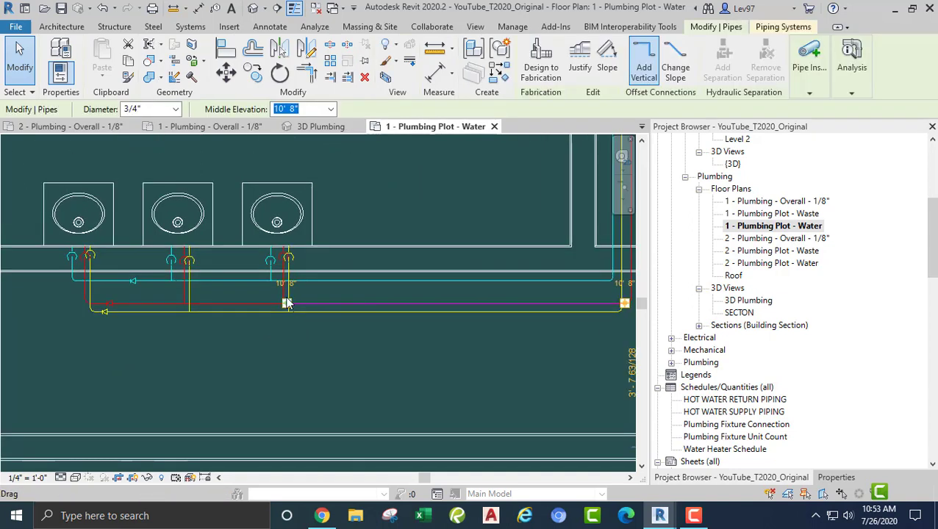
pyautogui.click(226, 337)
pyautogui.moveTo(322, 316); pyautogui.dragTo(225, 315, button='middle')
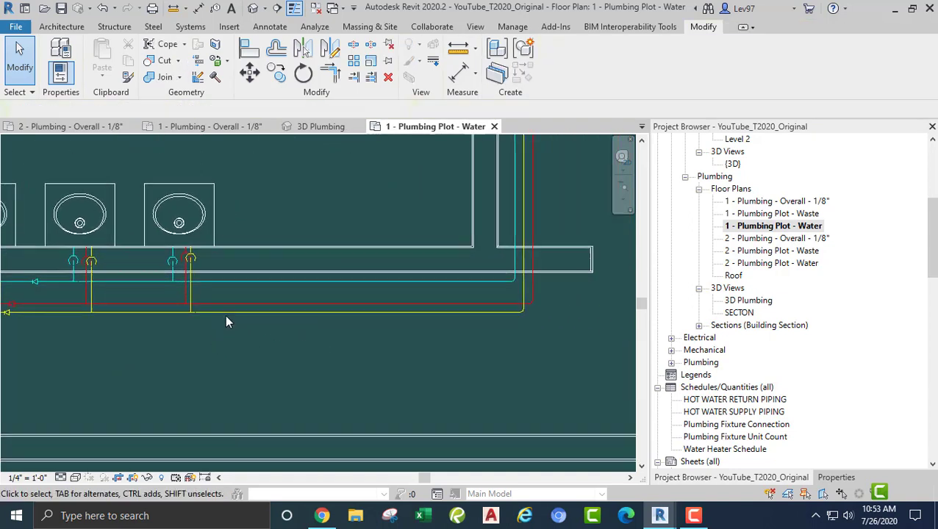
pyautogui.scroll(-2, 421, 196)
pyautogui.moveTo(355, 248); pyautogui.dragTo(288, 363, button='middle')
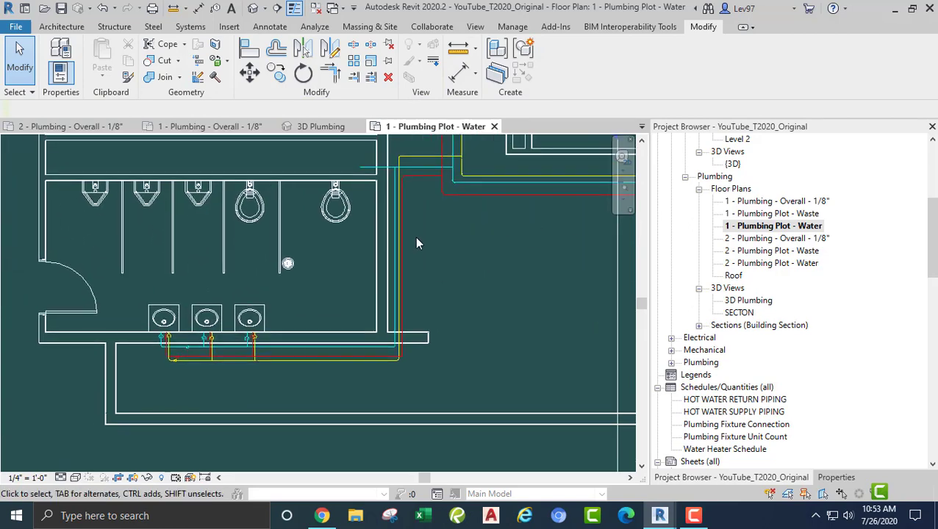
pyautogui.moveTo(375, 272); pyautogui.dragTo(581, 251, button='middle')
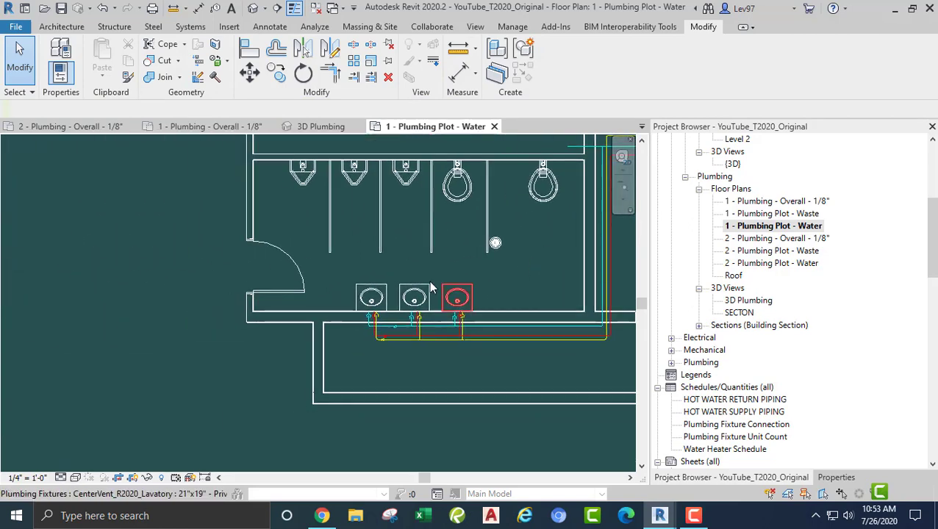
pyautogui.scroll(2, 376, 314)
pyautogui.scroll(1, 374, 288)
pyautogui.moveTo(306, 279); pyautogui.dragTo(209, 276, button='middle')
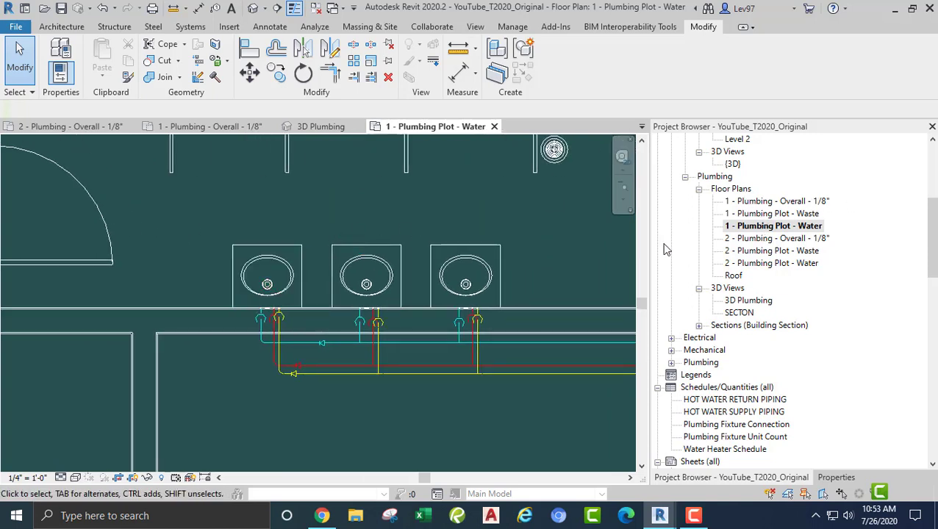